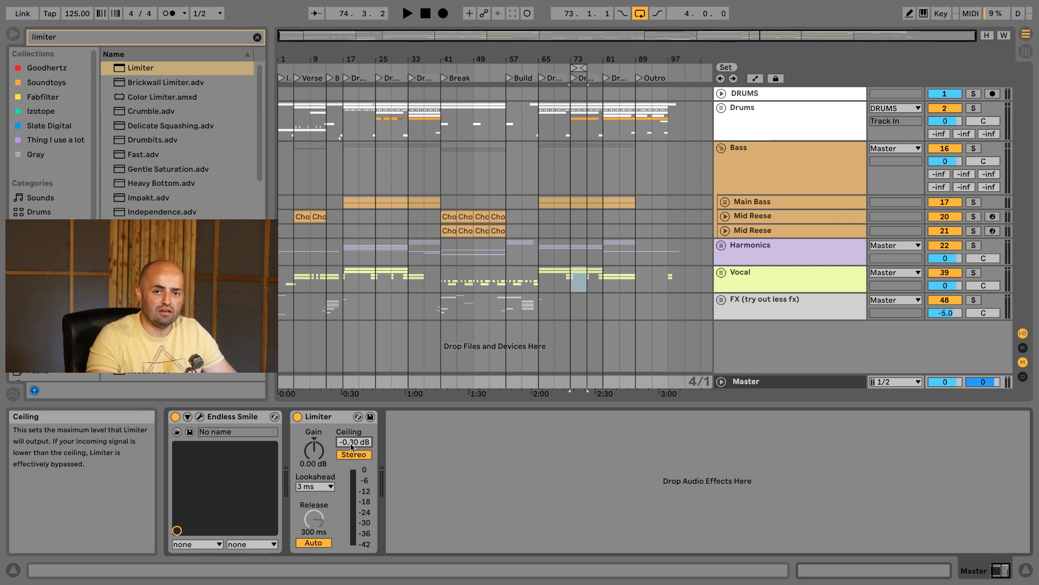
# Set the master Limiter's ceiling to -1 dB after trying 0 dB, and deactivate the Limiter
pyautogui.write('-1')
pyautogui.press('Return')
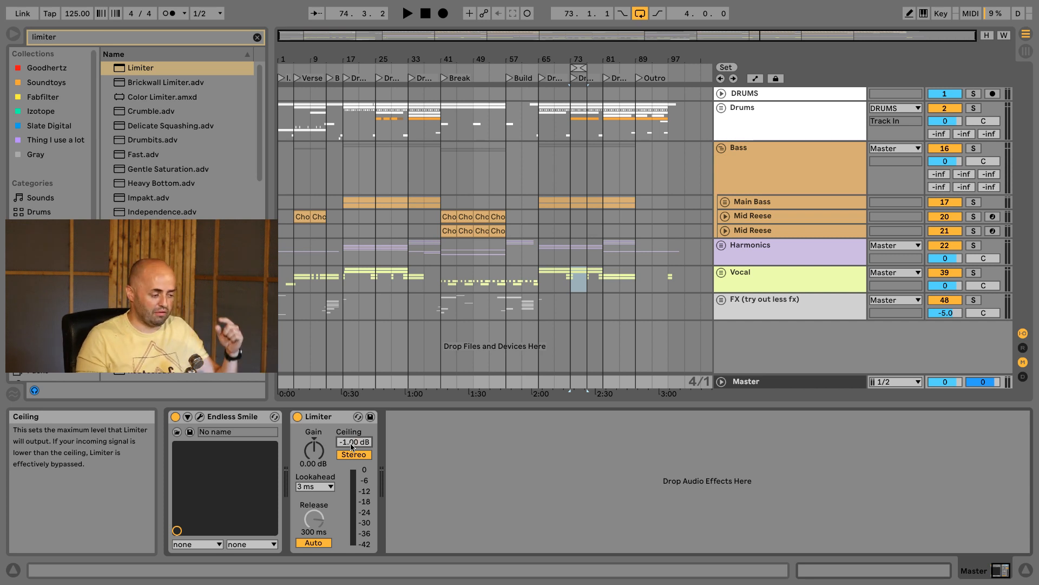
pyautogui.write('0')
pyautogui.press('Return')
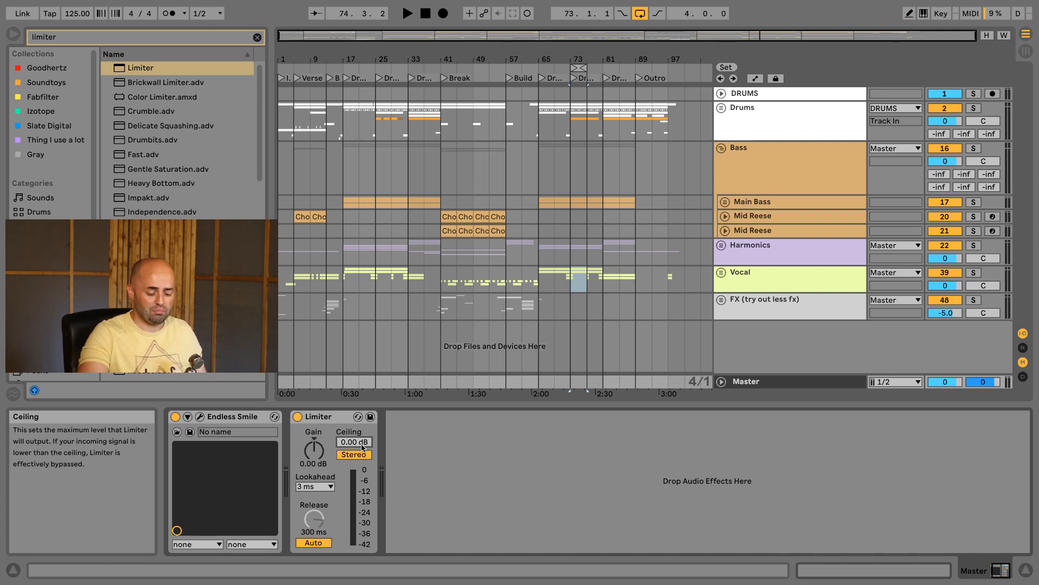
pyautogui.write('-1')
pyautogui.press('Return')
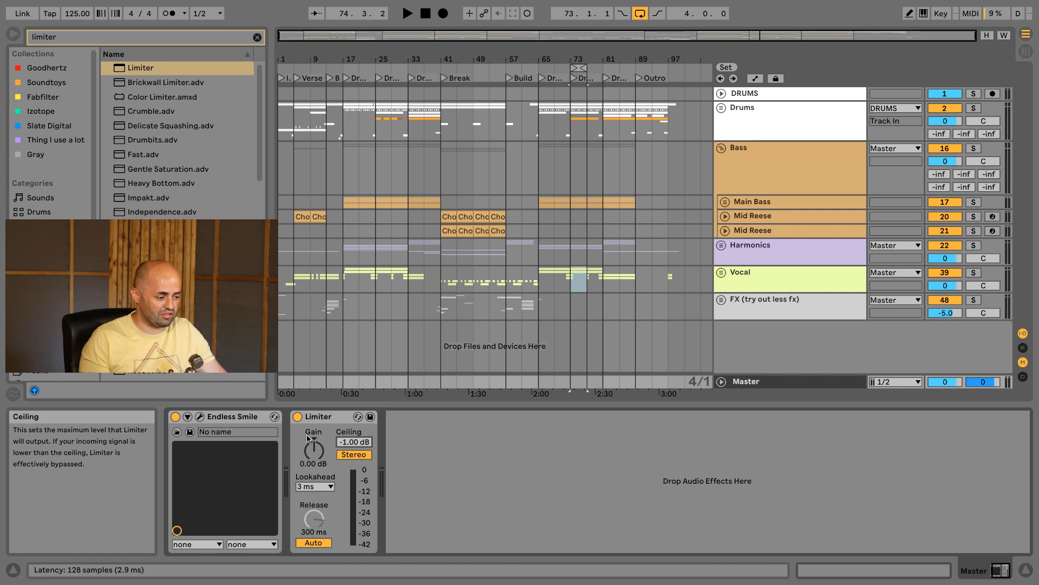
pyautogui.click(316, 418)
pyautogui.click(297, 417)
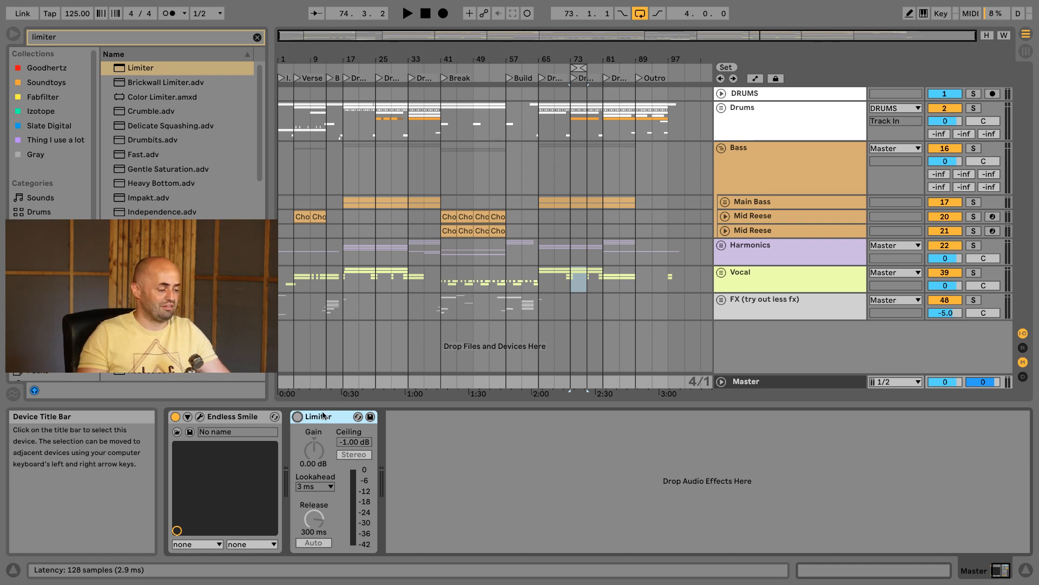
# Search the browser for "eq" and insert EQ Eight between Endless Smile and the Limiter on the Master
pyautogui.click(157, 38)
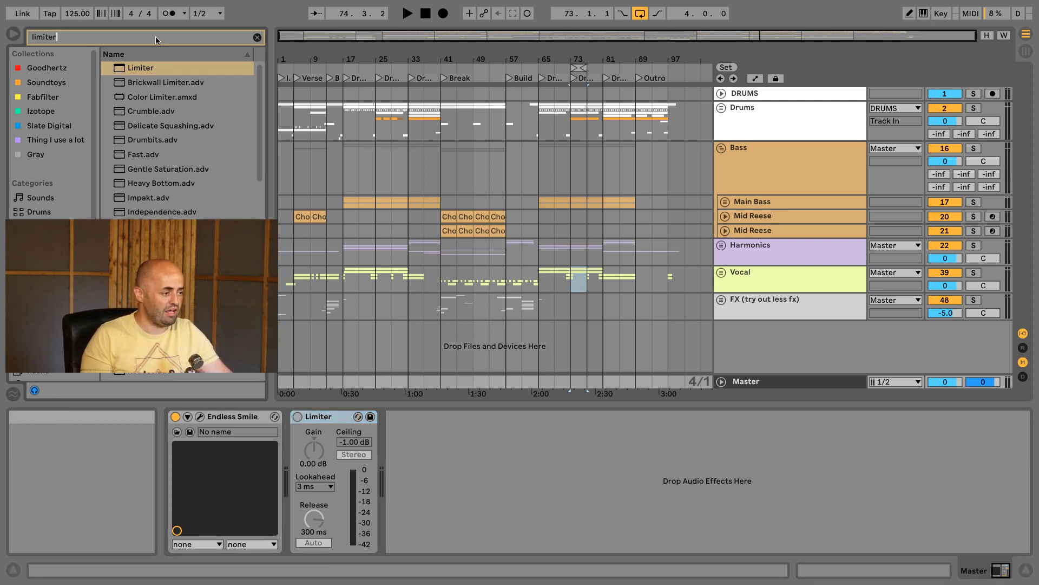
pyautogui.write('eq')
pyautogui.moveTo(138, 82); pyautogui.dragTo(290, 428)
# Search the browser for "compr", insert Glue Compressor between EQ Eight and the Limiter, and reactivate the Limiter
pyautogui.click(108, 42)
pyautogui.write('compr')
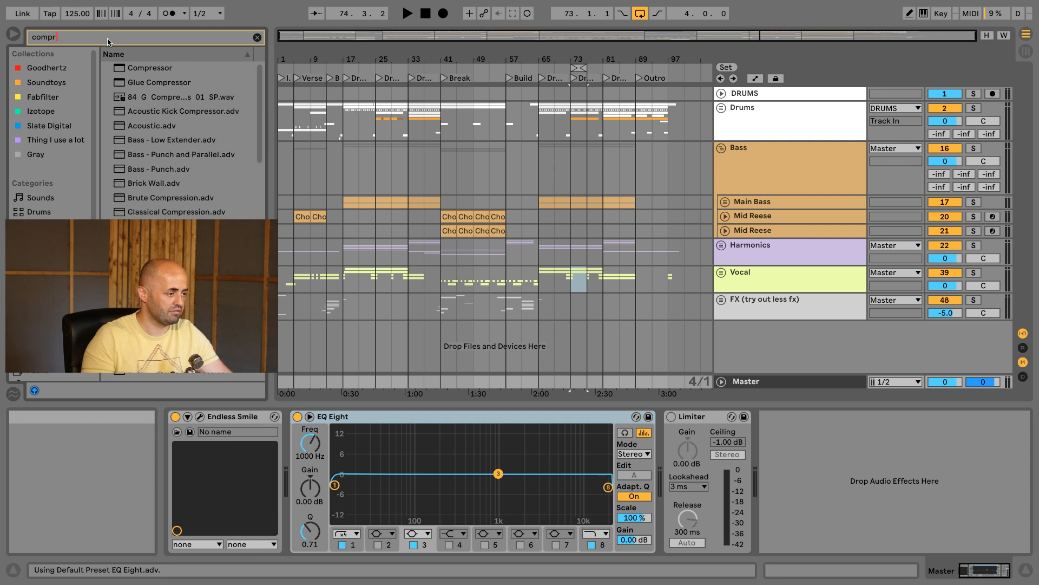
pyautogui.moveTo(628, 471); pyautogui.dragTo(676, 478)
pyautogui.click(891, 417)
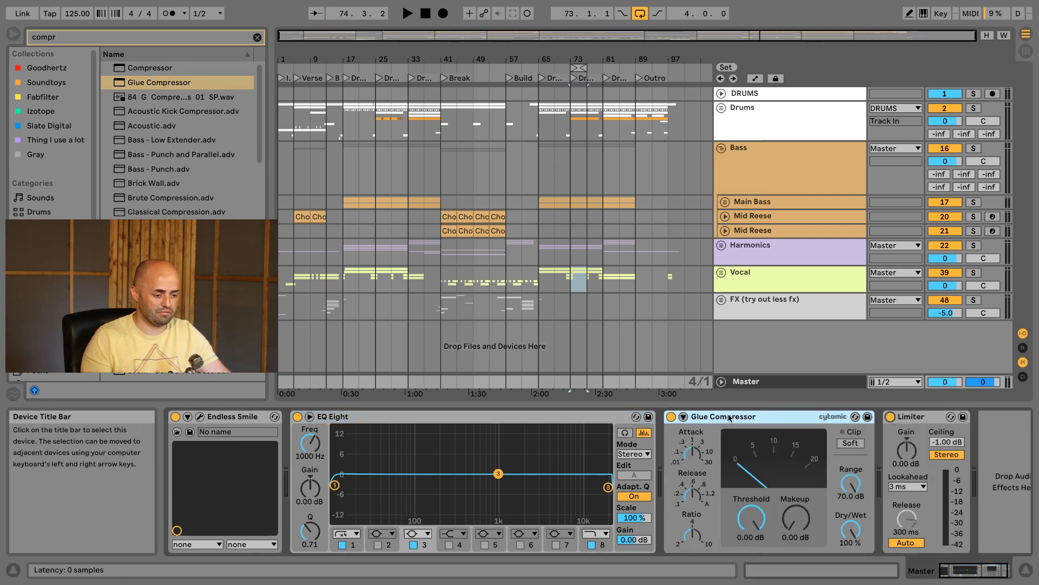
# Deactivate the Glue Compressor and EQ Eight in the master device chain
pyautogui.moveTo(582, 418); pyautogui.dragTo(325, 427)
pyautogui.moveTo(615, 422); pyautogui.dragTo(434, 440)
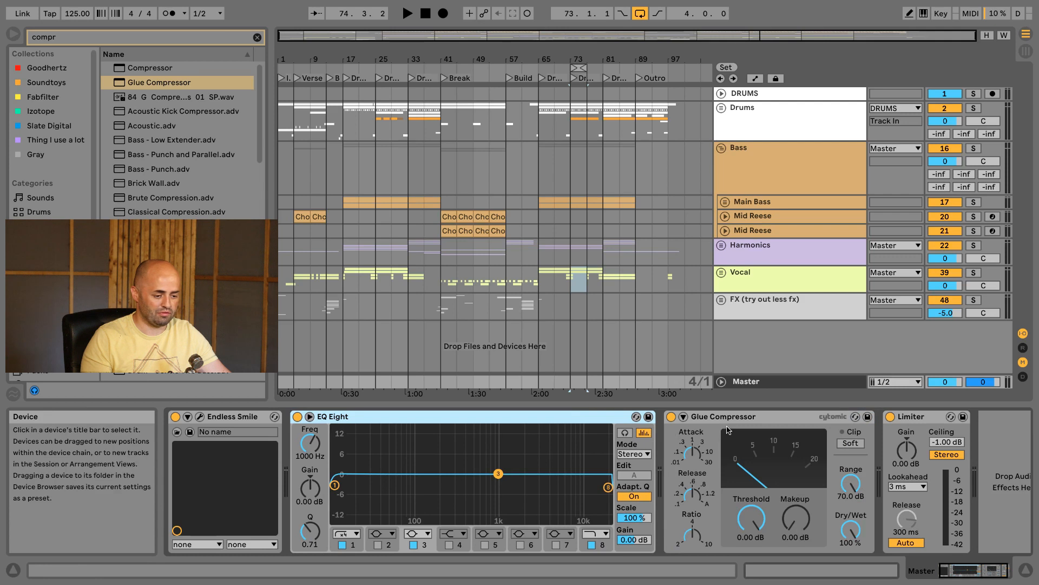
pyautogui.click(671, 416)
pyautogui.click(297, 416)
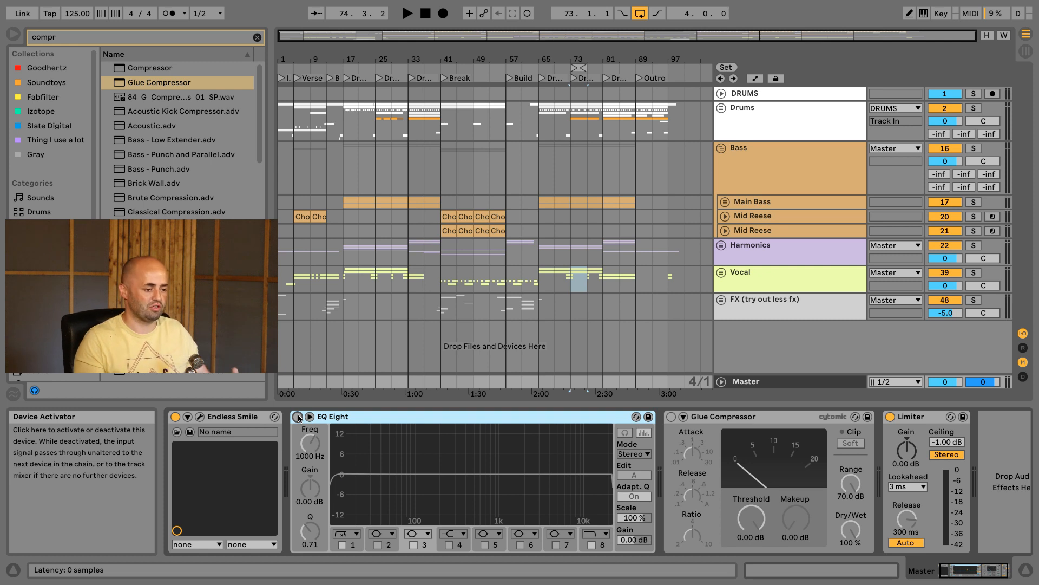
# Set the loop to start at bar 65 with a length of 16 bars, and play it
pyautogui.click(572, 157)
pyautogui.moveTo(574, 69)
pyautogui.mouseDown()
pyautogui.moveTo(541, 68)
pyautogui.moveTo(602, 68)
pyautogui.mouseUp()
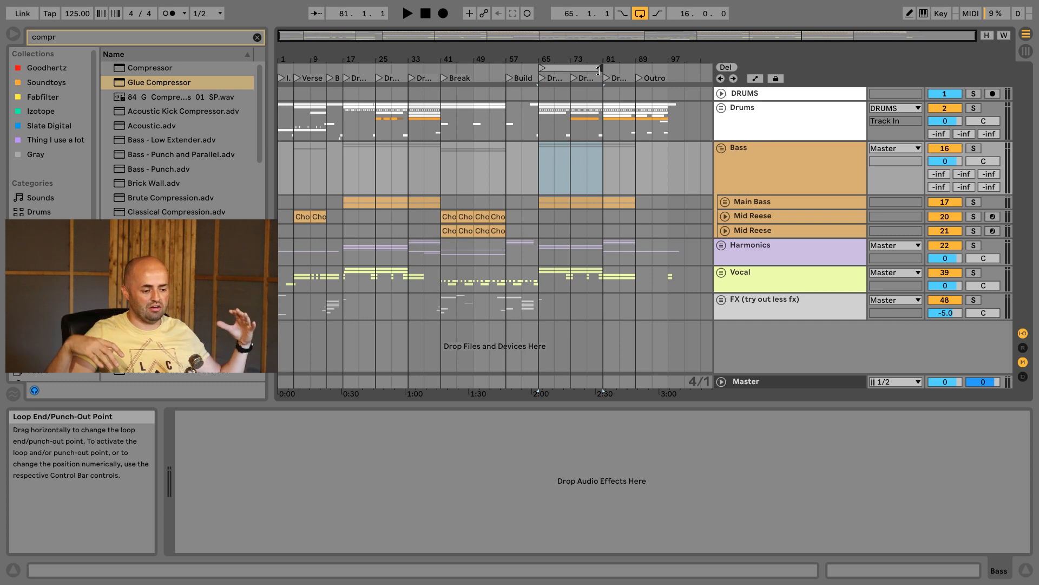
pyautogui.press('space')
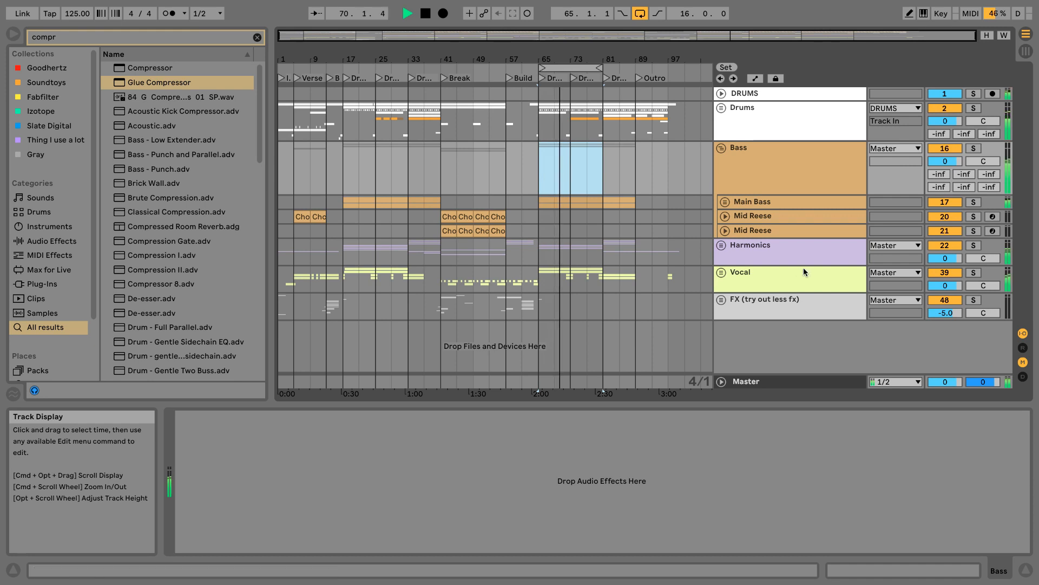
# Unfold the Harmonics group and its Chord Stack subgroup, and show the Chord Stack's devices
pyautogui.click(721, 245)
pyautogui.scroll(-3, 794, 284)
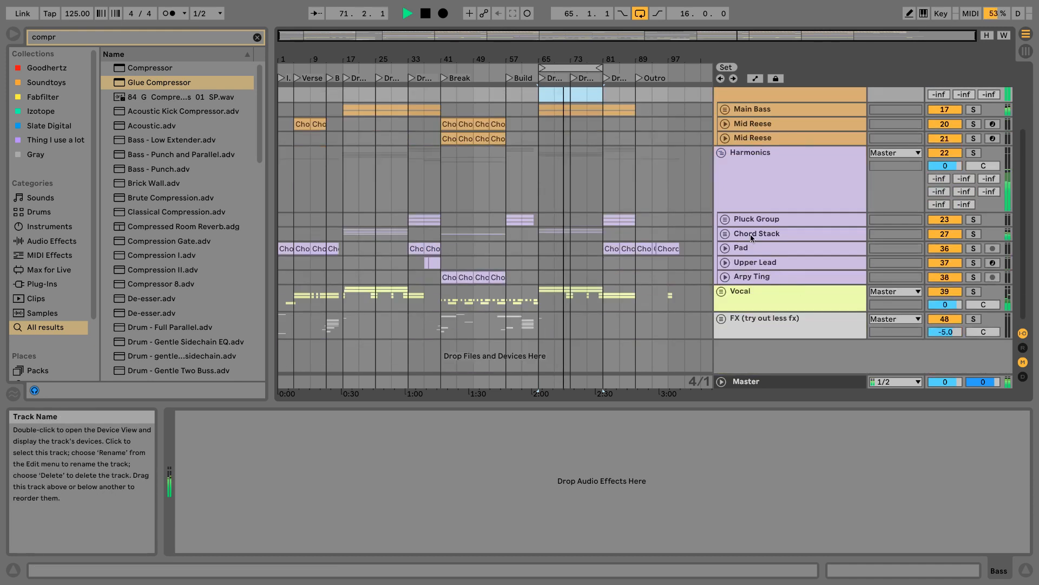
pyautogui.click(736, 233)
pyautogui.click(725, 234)
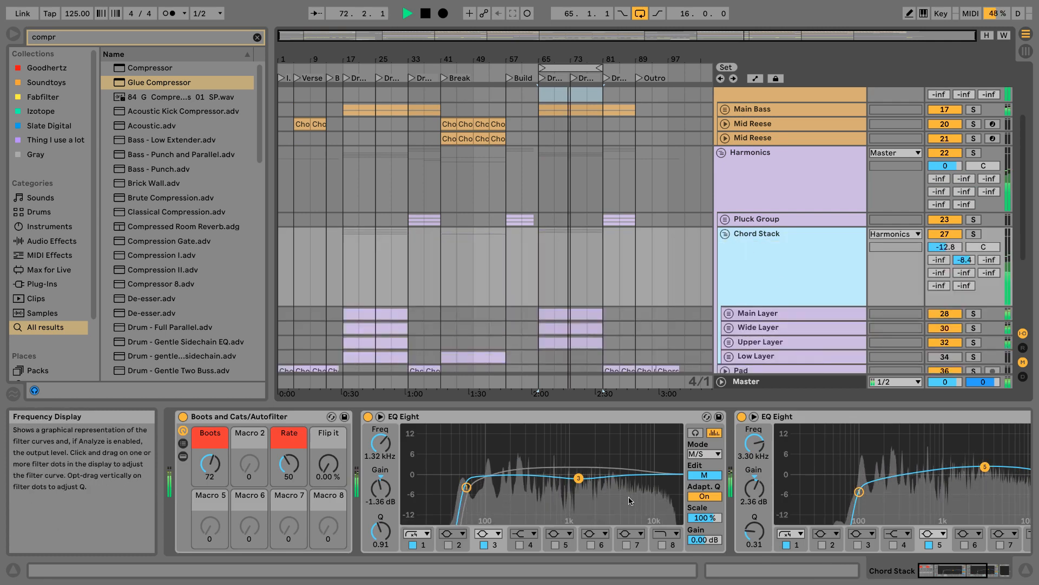
# Check the mid and side curves of the Chord Stack's first EQ Eight and bring side band 4's gain to about -0.12 dB
pyautogui.click(704, 475)
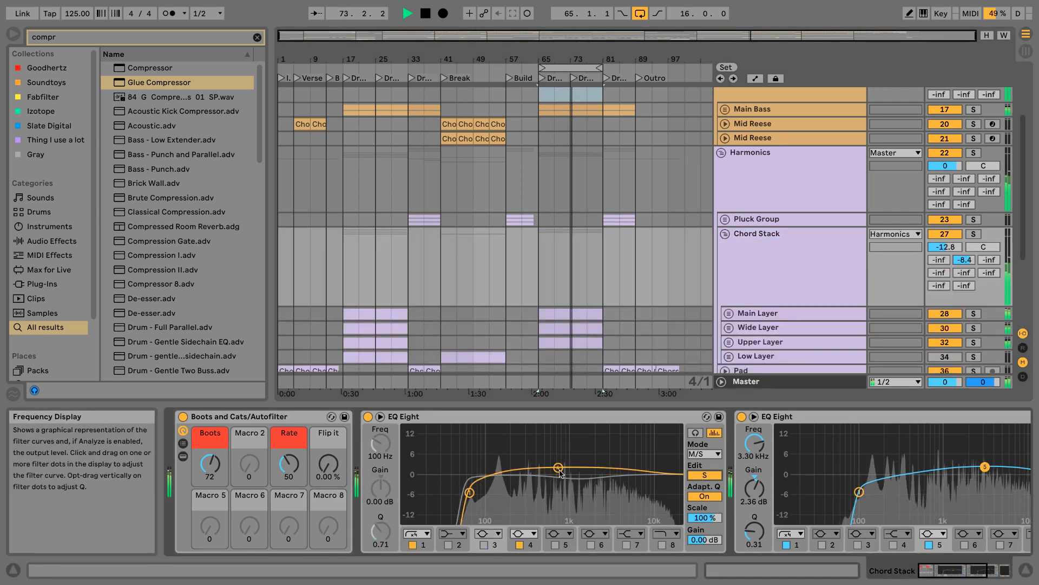
pyautogui.click(704, 474)
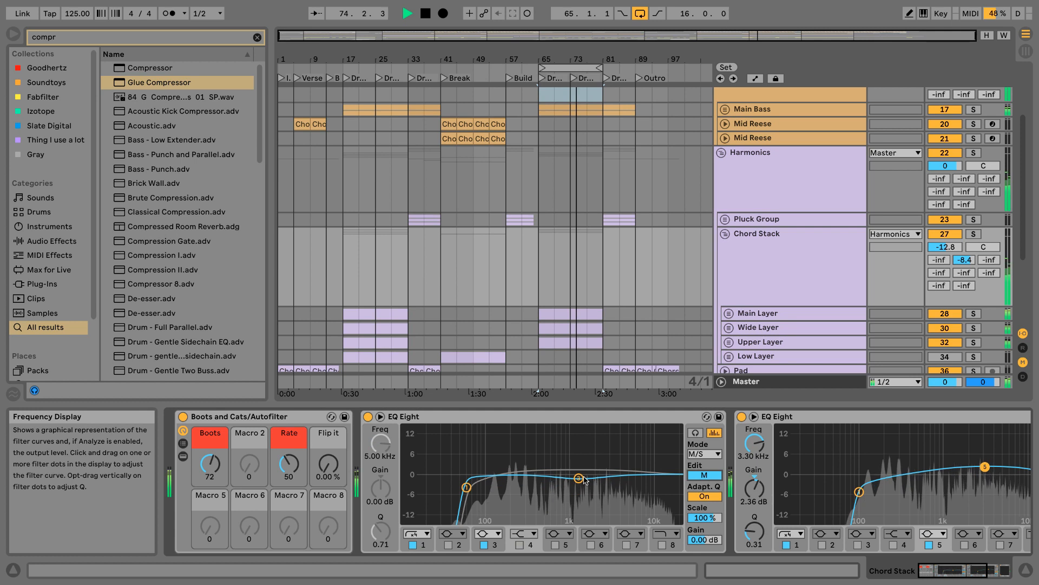
pyautogui.click(704, 475)
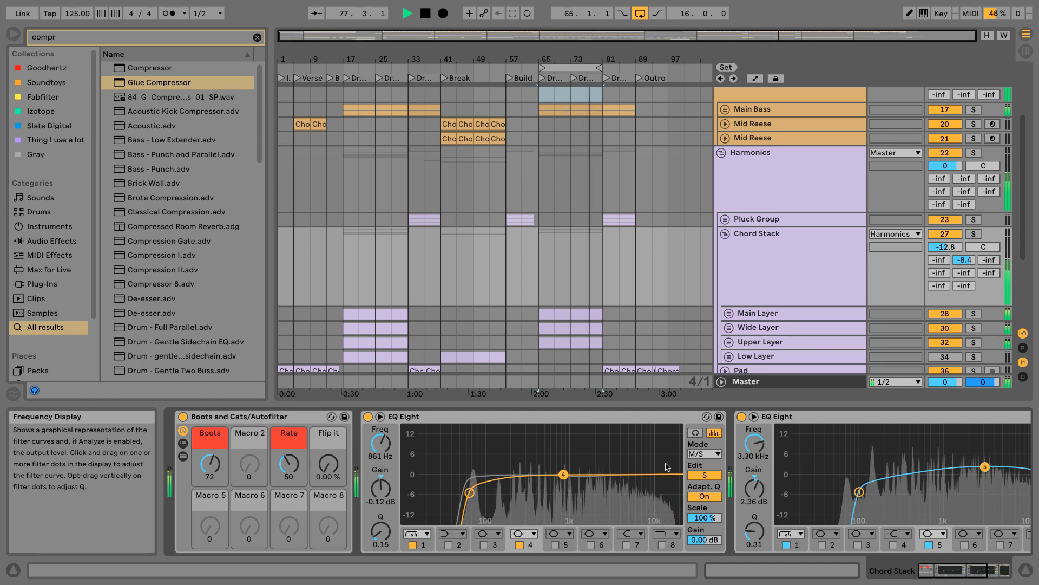
# Compare the Chord Stack's sound with its first EQ Eight bypassed and enabled, and nudge side band 4 slightly
pyautogui.click(368, 417)
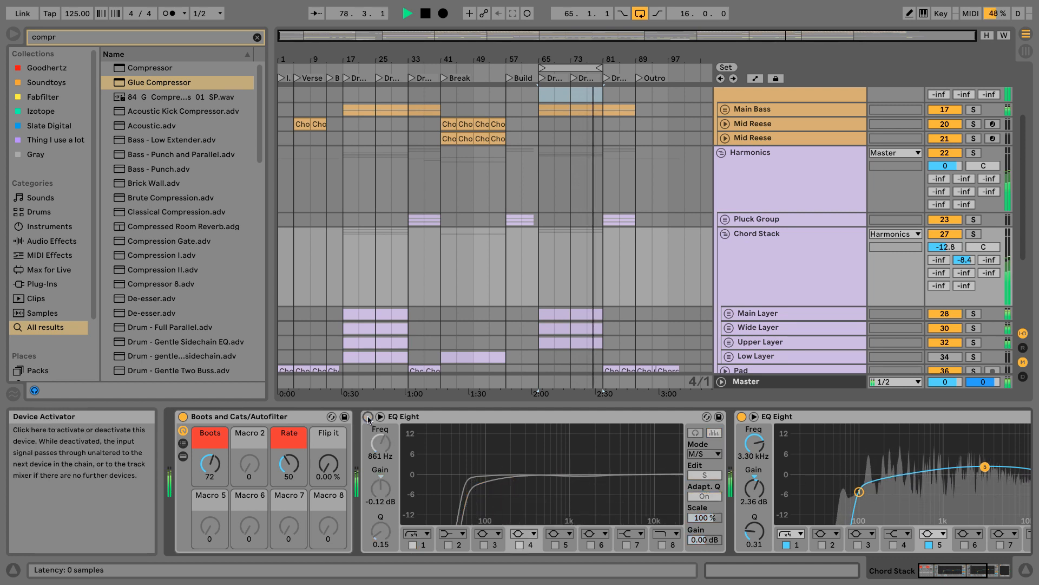
pyautogui.click(368, 418)
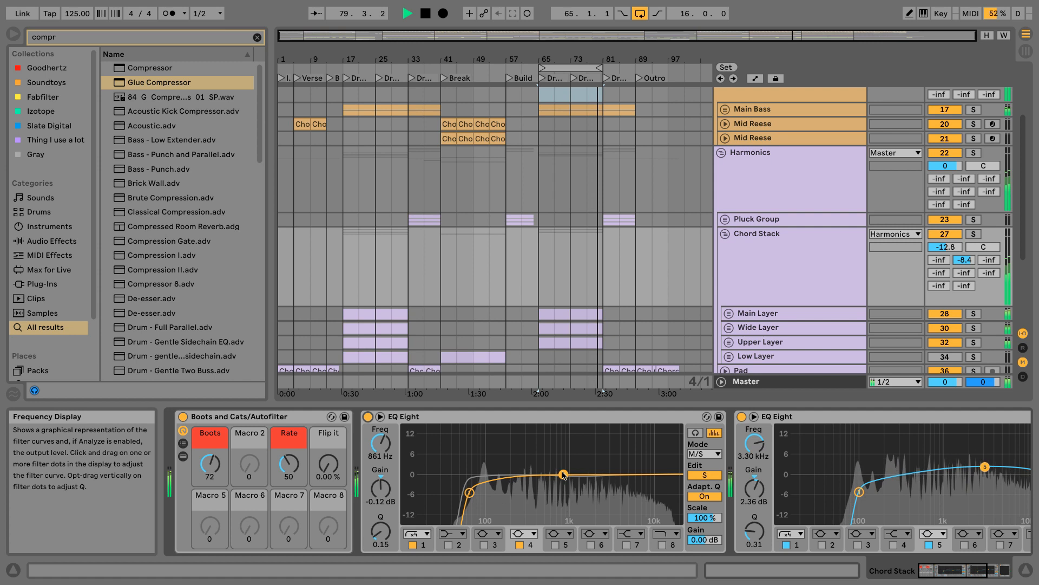
pyautogui.moveTo(564, 475); pyautogui.dragTo(565, 479)
# Stop playback, show the Master's devices, and fold the Chord Stack, Harmonics and Bass groups
pyautogui.click(797, 189)
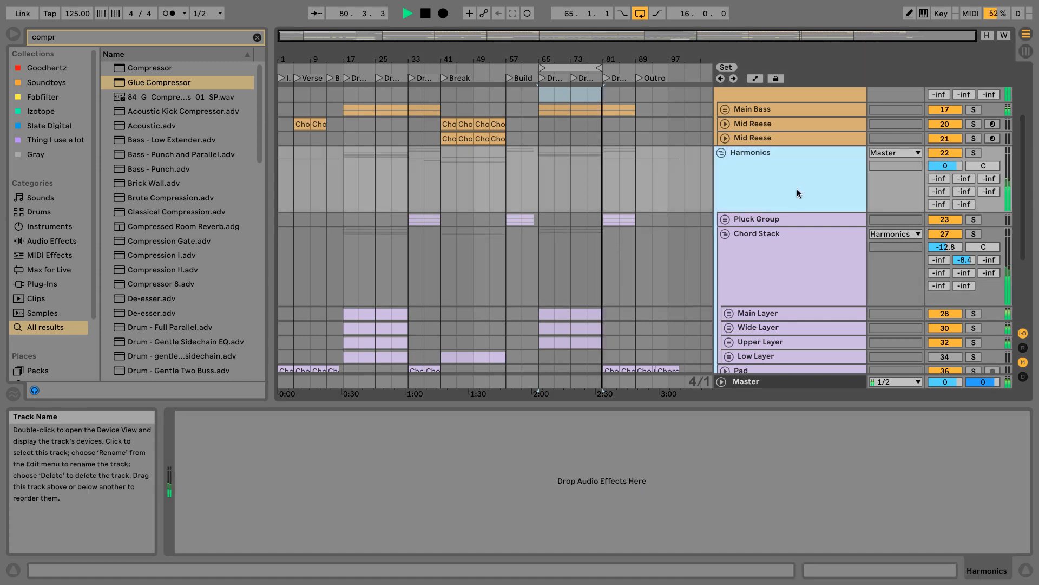
pyautogui.click(797, 382)
pyautogui.press('space')
pyautogui.click(725, 234)
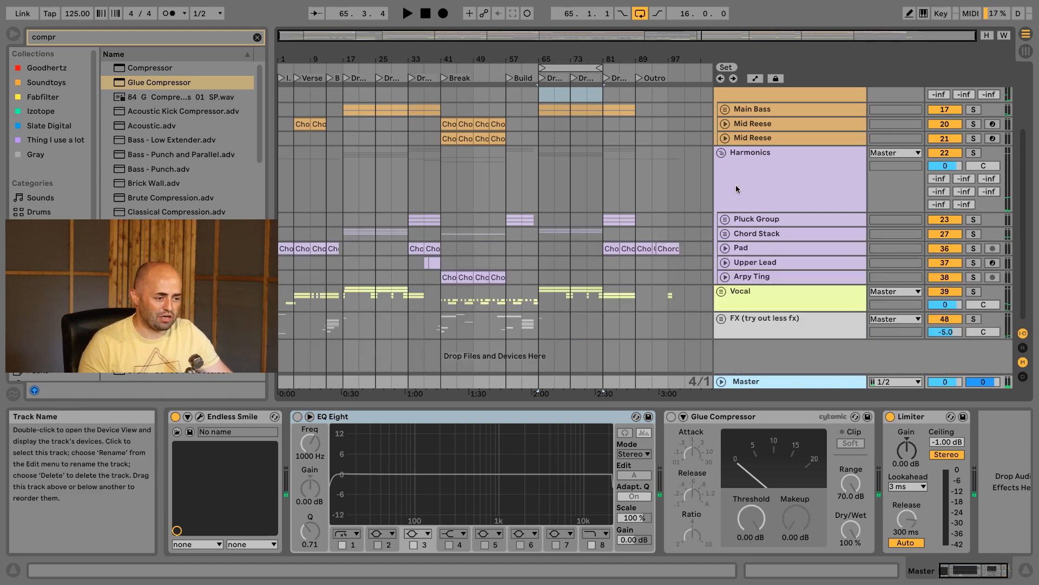
pyautogui.keyDown('alt'); pyautogui.click(721, 153); pyautogui.keyUp('alt')
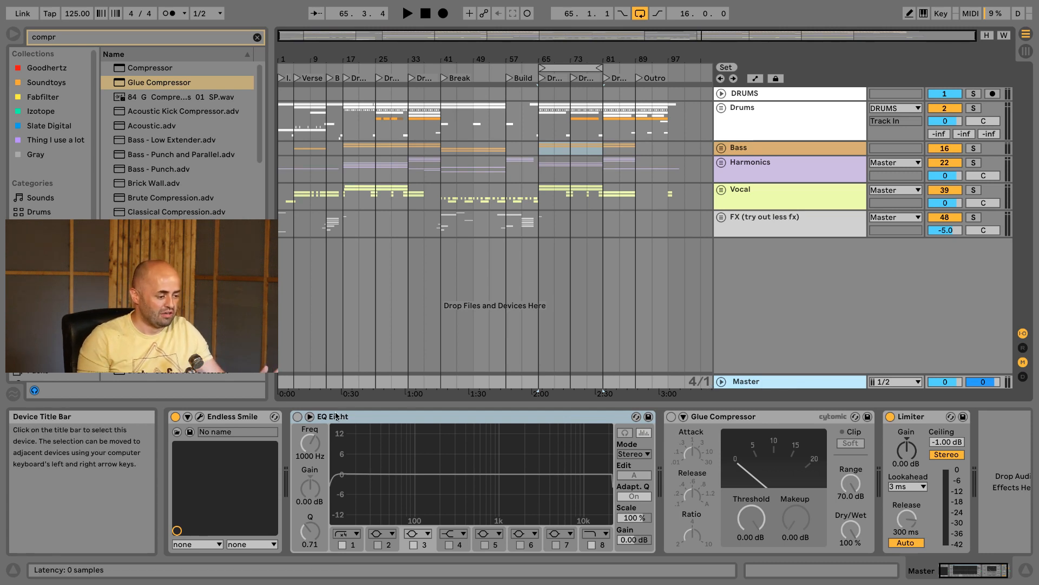
# Activate the master EQ Eight and shape band 3 into a cut of about 7.3 dB at 211 Hz, auditioning the loop
pyautogui.press('space')
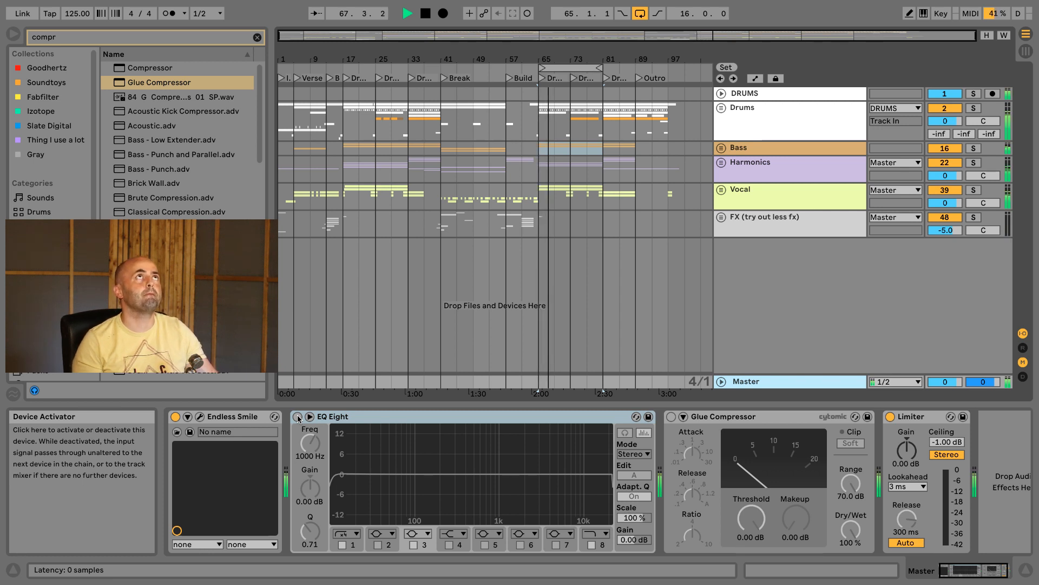
pyautogui.press('space')
pyautogui.click(416, 544)
pyautogui.click(297, 417)
pyautogui.click(413, 546)
pyautogui.moveTo(497, 474); pyautogui.dragTo(434, 485)
pyautogui.moveTo(426, 441); pyautogui.dragTo(443, 499)
pyautogui.press('space')
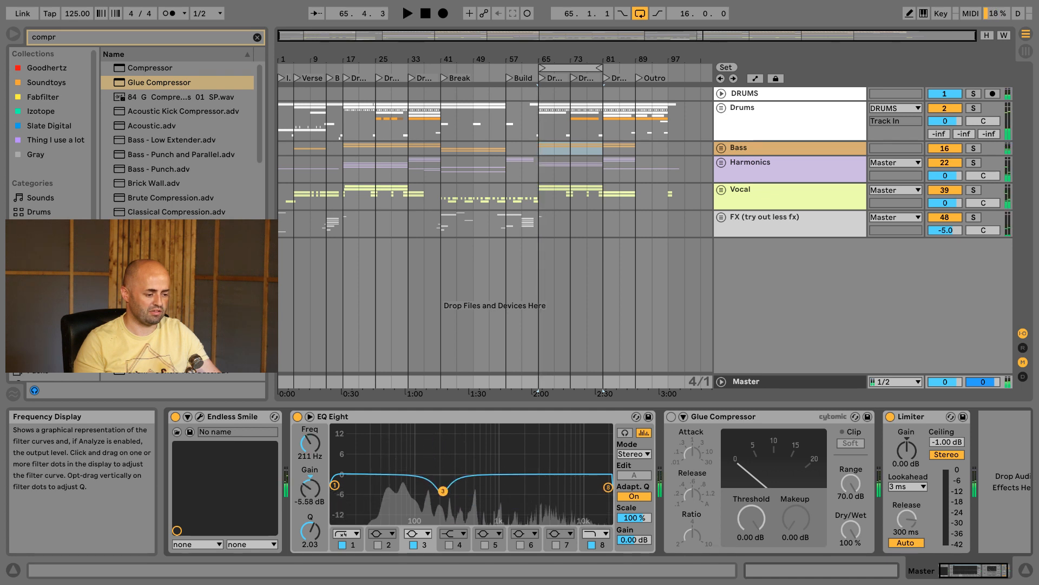
# Turn off bands 3, 1 and 8 of the master EQ Eight, auditioning the loop along the way
pyautogui.click(414, 544)
pyautogui.press('space')
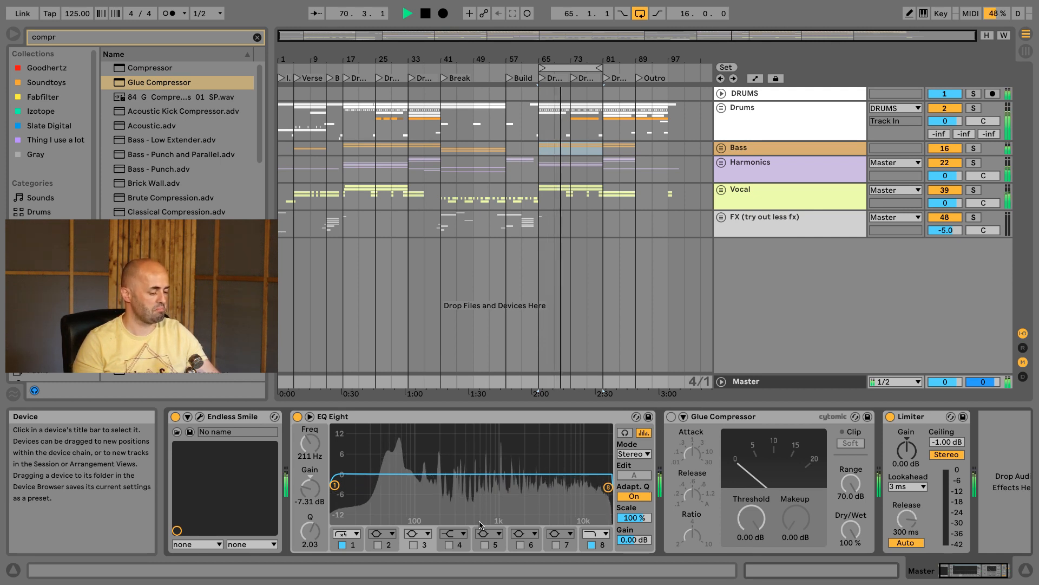
pyautogui.press('space')
pyautogui.click(342, 545)
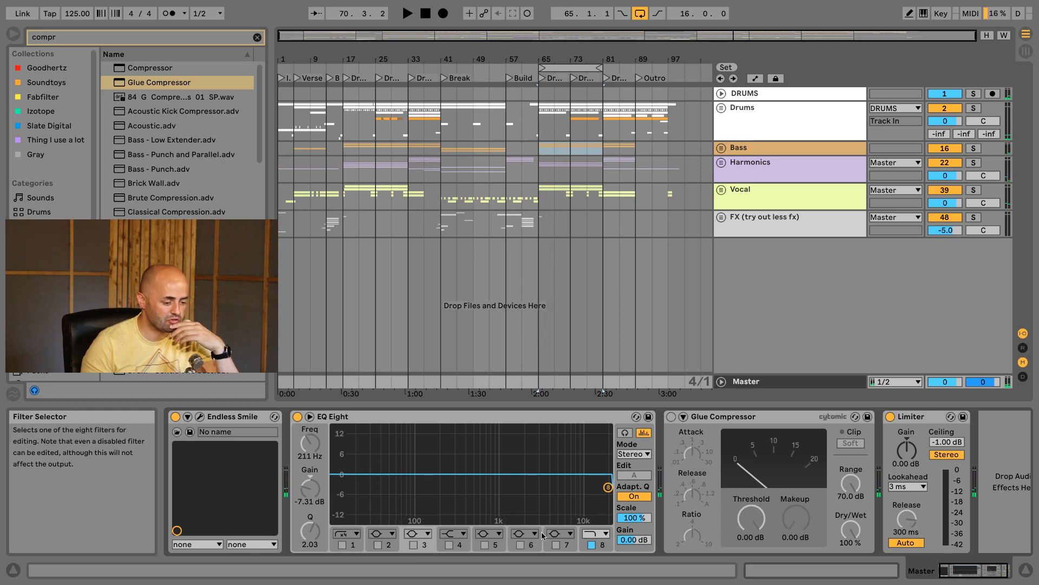
pyautogui.click(591, 545)
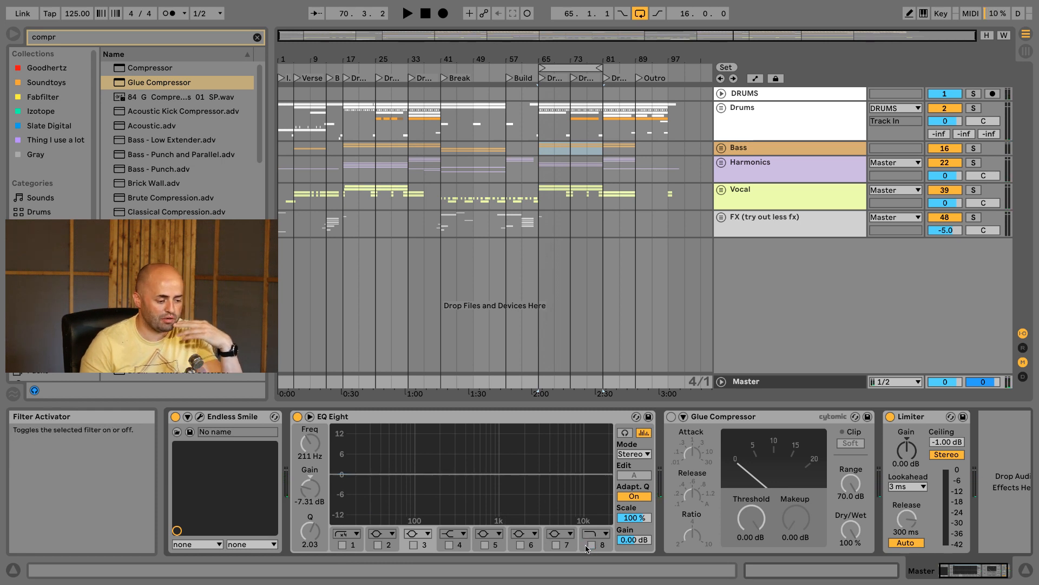
# Search the browser for "color" and insert Color Limiter between Endless Smile and EQ Eight on the Master
pyautogui.click(196, 34)
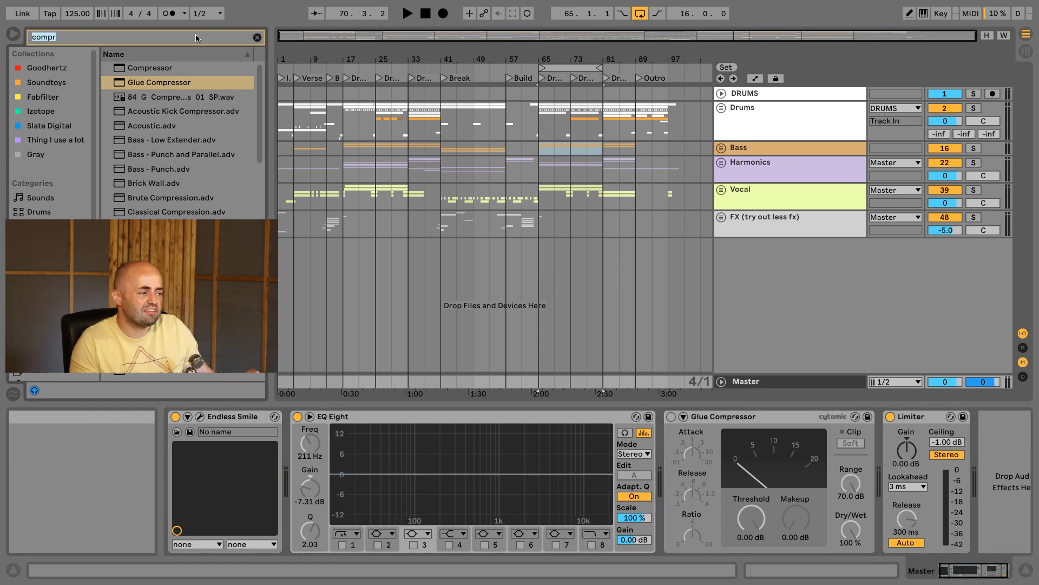
pyautogui.press('BackSpace')
pyautogui.write('color')
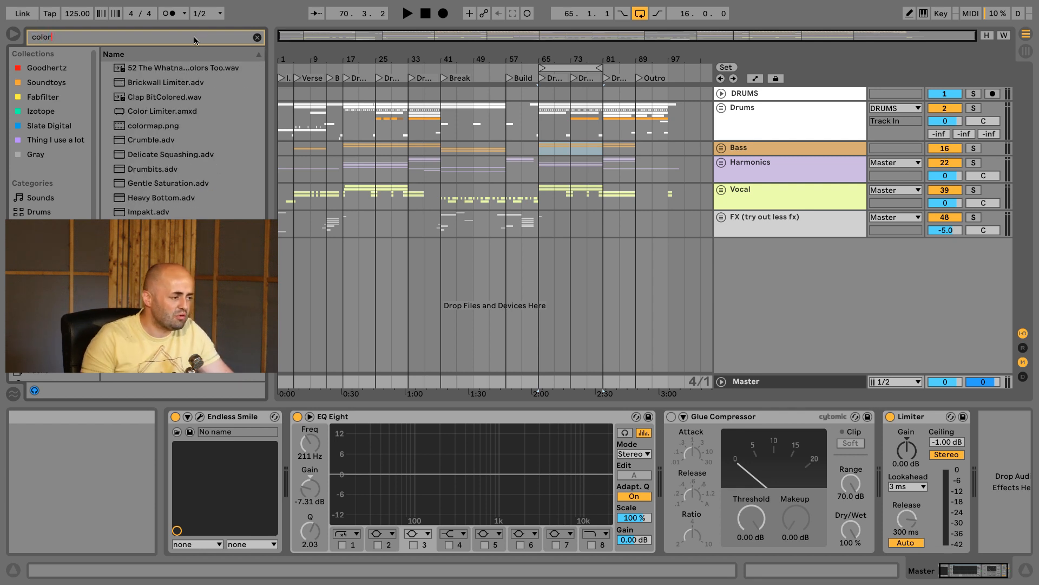
pyautogui.moveTo(157, 114); pyautogui.dragTo(301, 440)
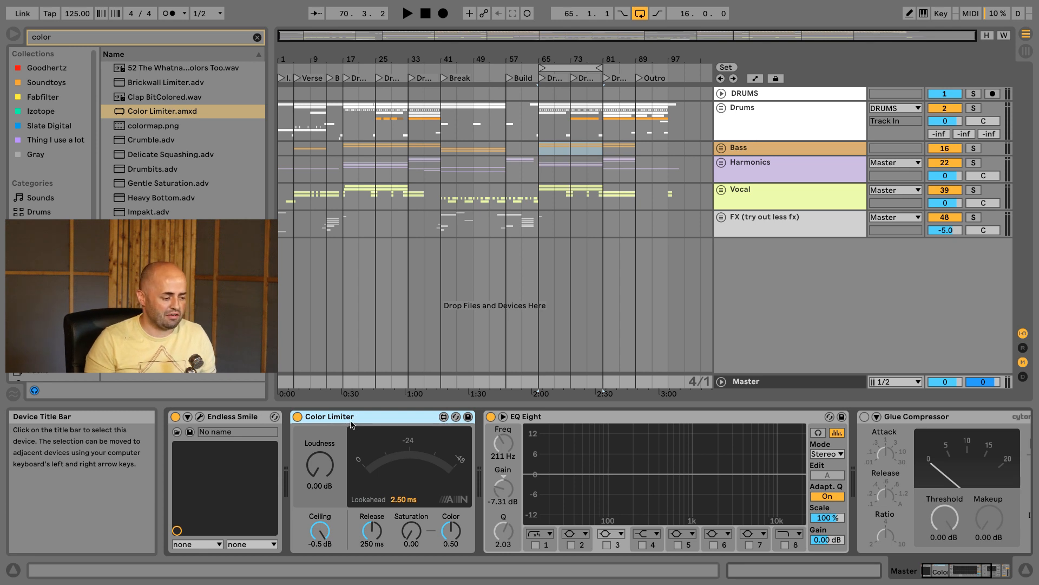
# Set the Color Limiter's ceiling to 0.0 dB and saturation to 0.18, keeping loudness at 0.00 dB and color at 0.50
pyautogui.moveTo(319, 537); pyautogui.dragTo(320, 533)
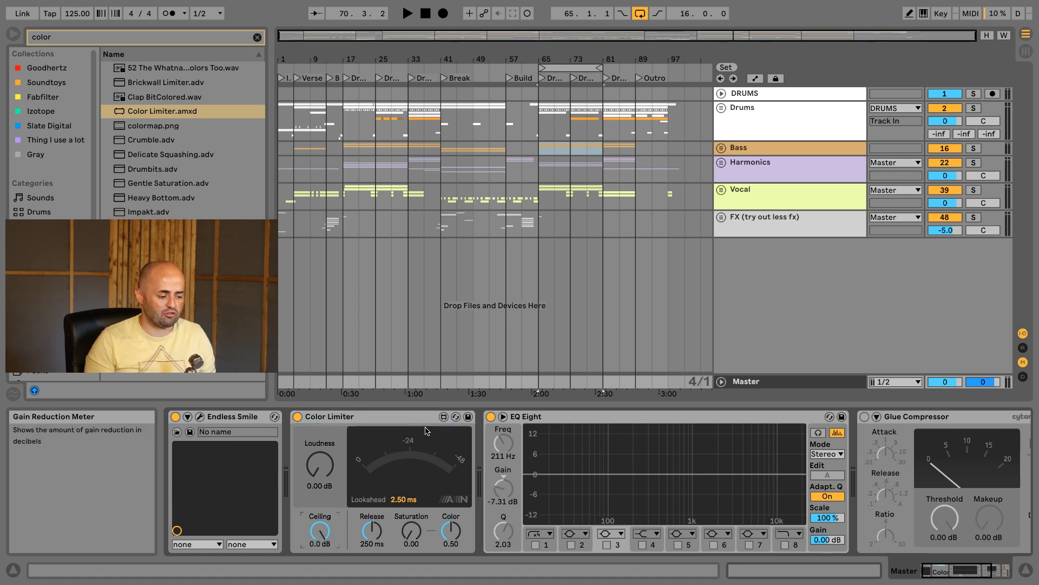
pyautogui.moveTo(320, 465); pyautogui.dragTo(320, 531)
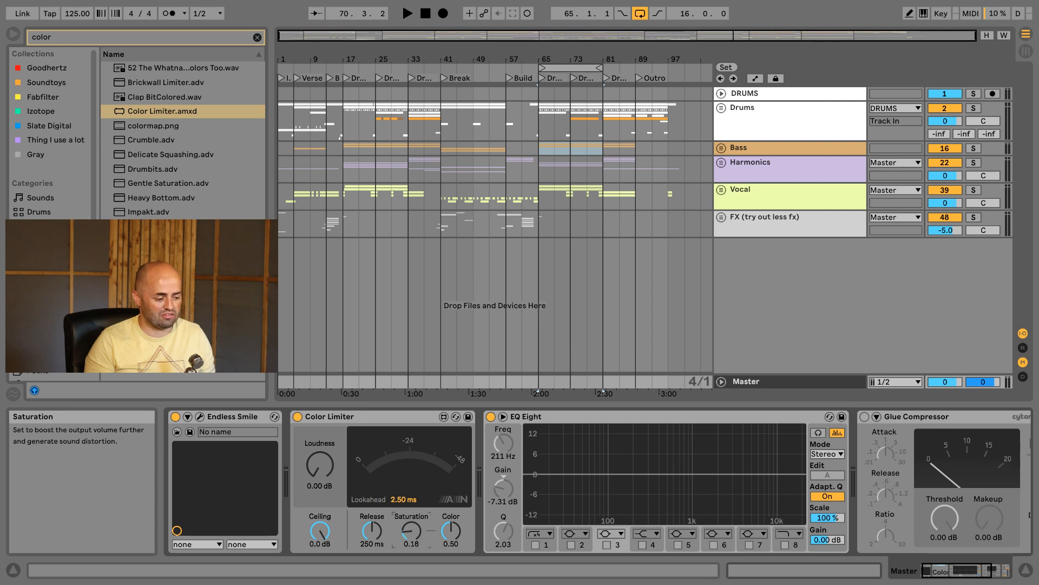
pyautogui.moveTo(452, 534); pyautogui.dragTo(453, 539)
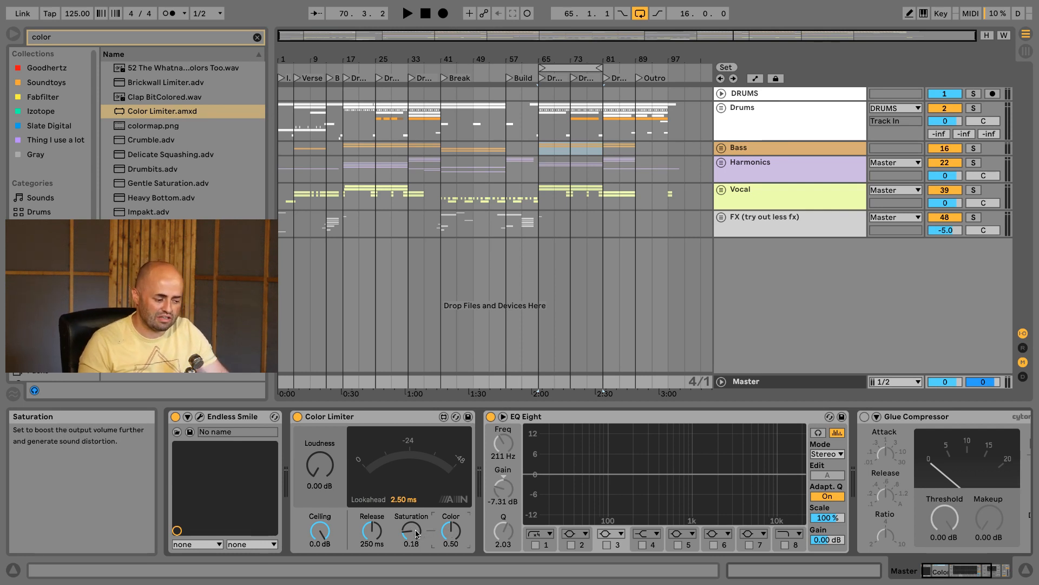
# Play the loop, set the Color Limiter's saturation to 0.22 and color to 0.54, and compare it bypassed and enabled
pyautogui.press('space')
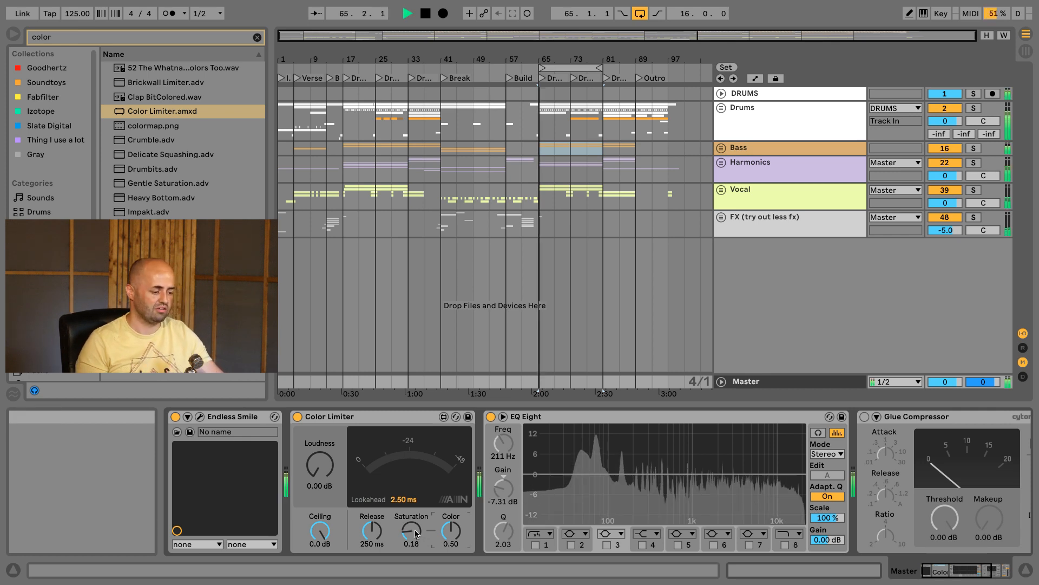
pyautogui.moveTo(417, 535); pyautogui.dragTo(453, 532)
pyautogui.click(298, 417)
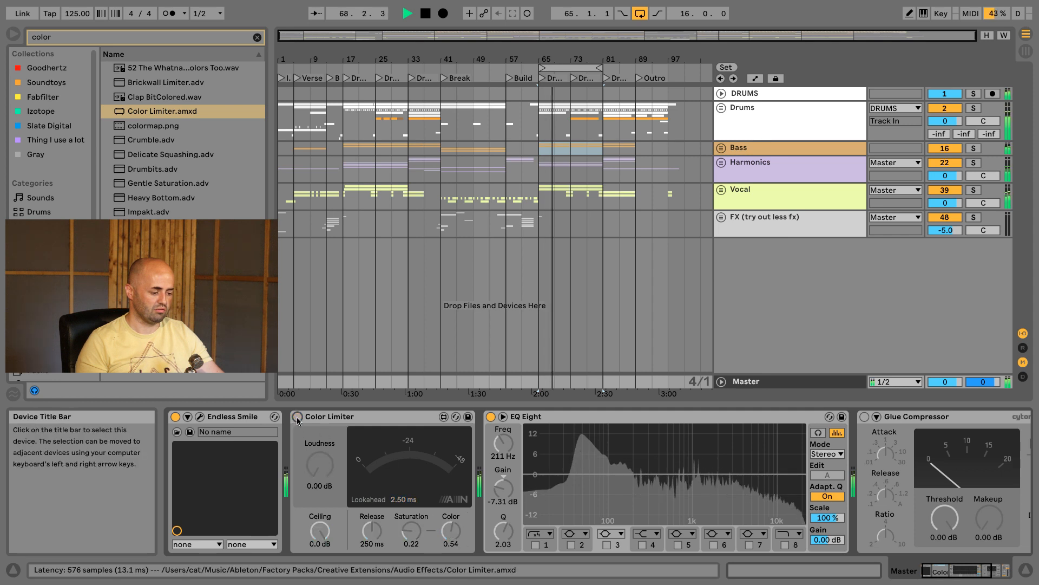
pyautogui.click(297, 416)
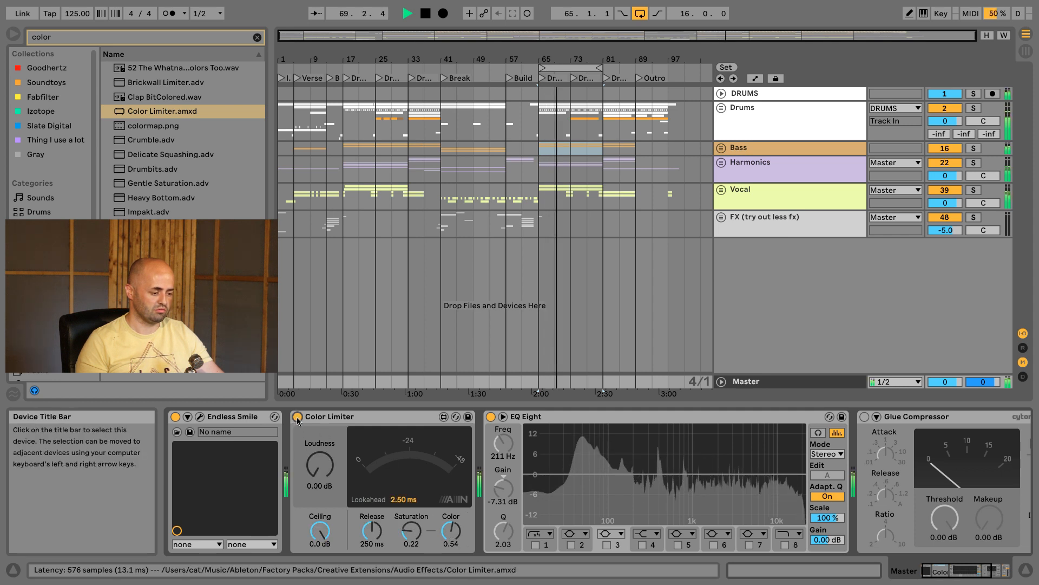
# Stop playback, search the browser for "de ess", and insert the De-esser preset between Color Limiter and EQ Eight
pyautogui.press('space')
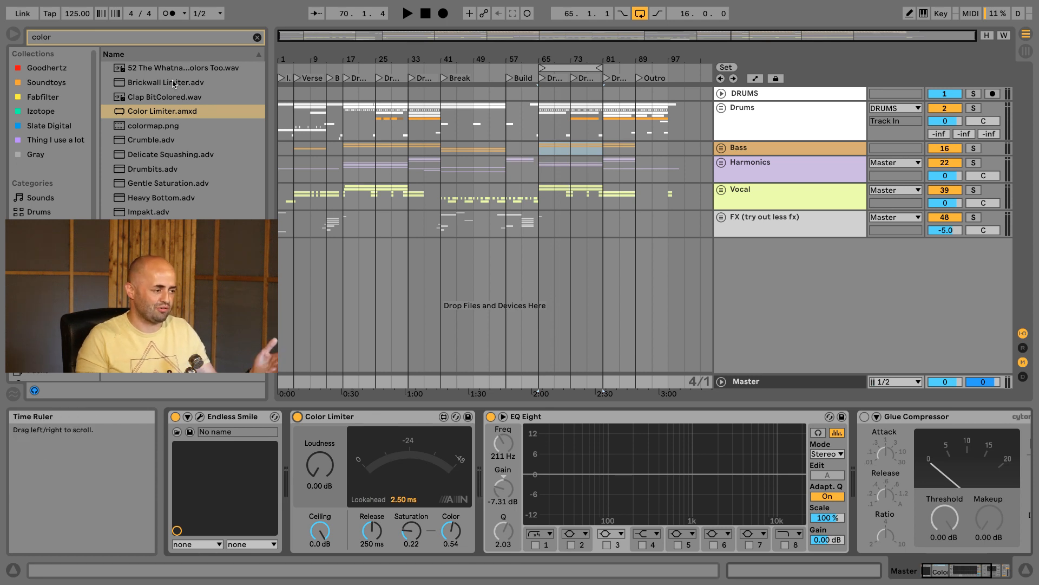
pyautogui.click(173, 39)
pyautogui.write('de ')
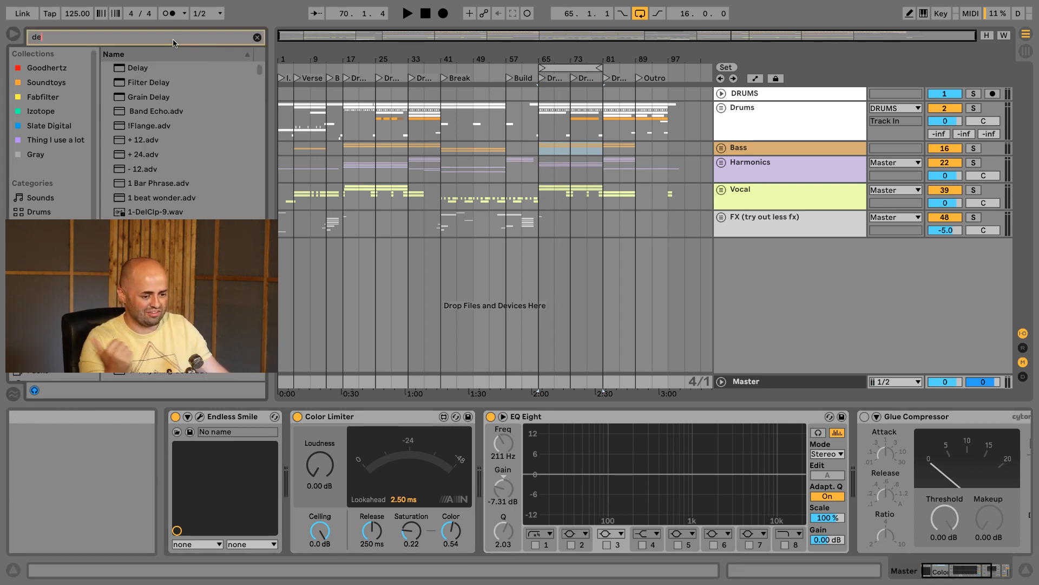
pyautogui.write('ess')
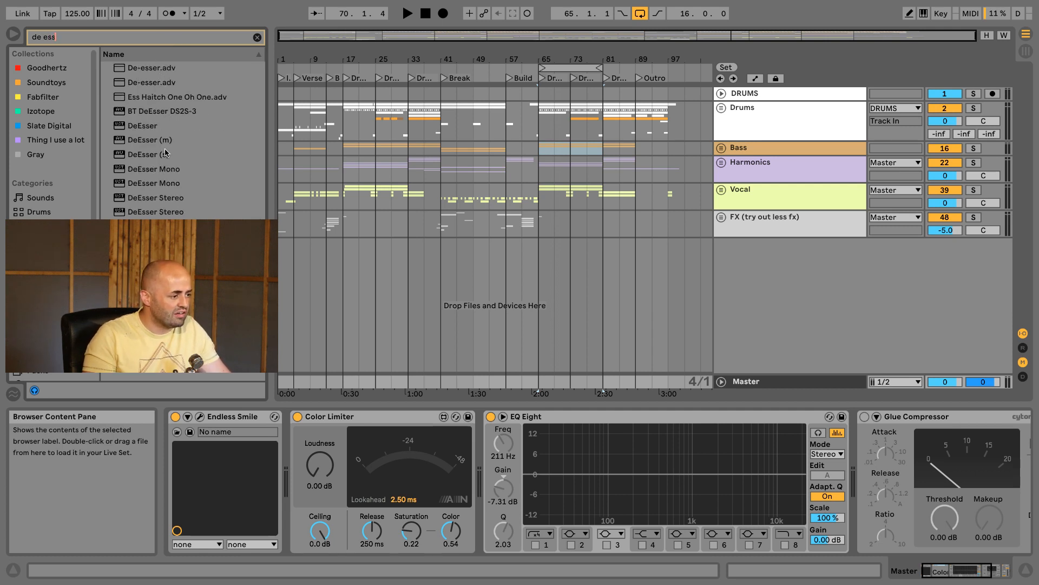
pyautogui.click(138, 82)
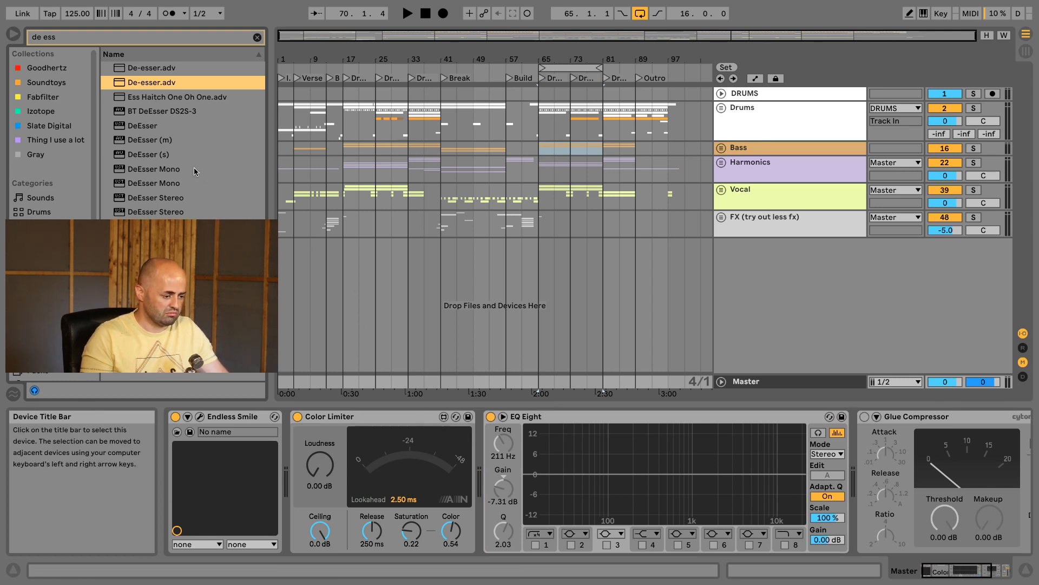
pyautogui.moveTo(480, 381); pyautogui.dragTo(478, 458)
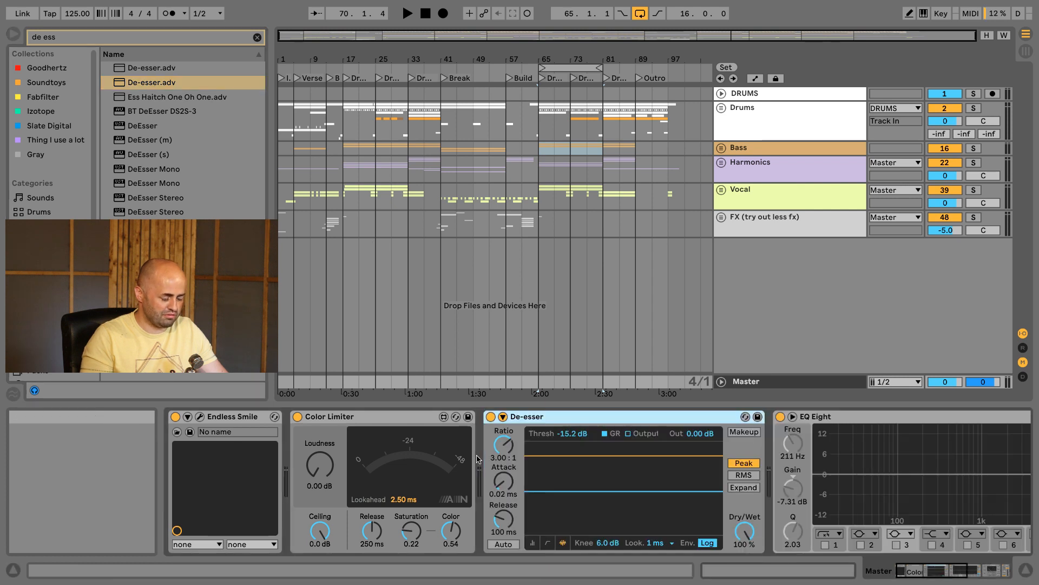
# Unfold the De-esser's sidechain section, group the Color Limiter into an audio effect rack, and move the De-esser into it after the limiter
pyautogui.click(503, 416)
pyautogui.moveTo(912, 575)
pyautogui.mouseDown()
pyautogui.moveTo(922, 575)
pyautogui.moveTo(913, 575)
pyautogui.mouseUp()
pyautogui.click(334, 418)
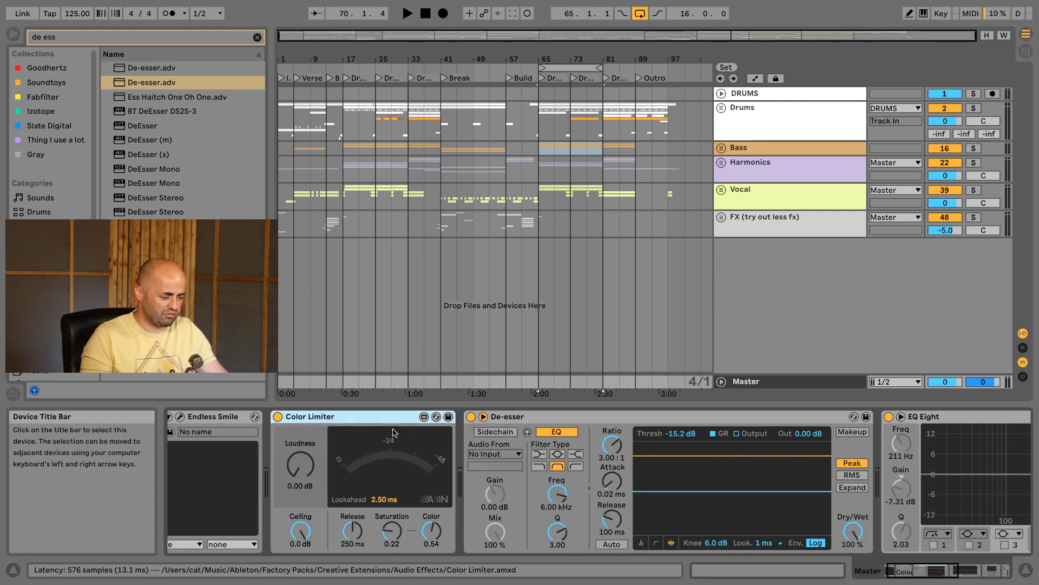
pyautogui.press('super+g')
pyautogui.moveTo(555, 420); pyautogui.dragTo(454, 435)
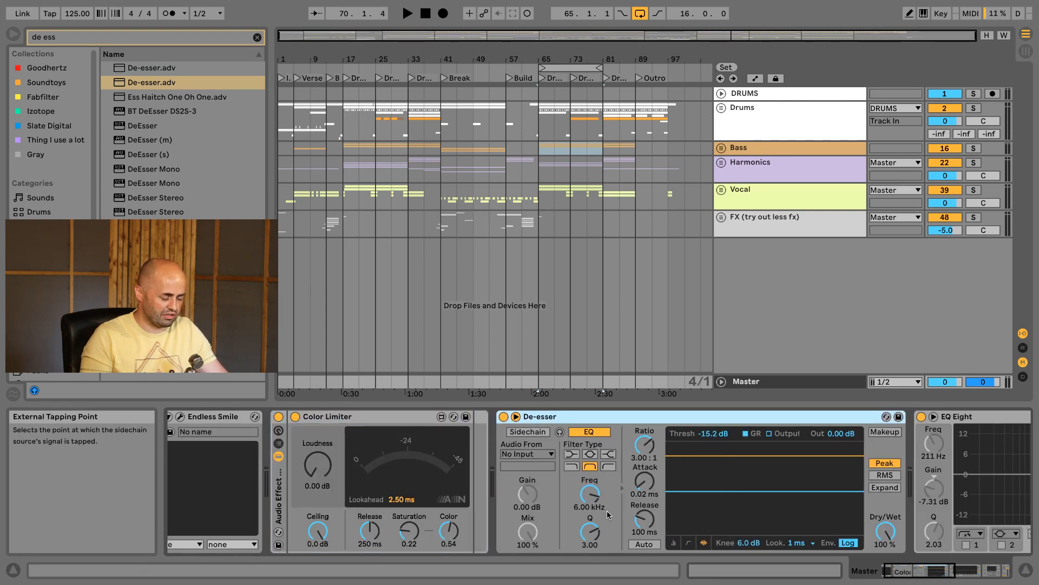
pyautogui.moveTo(581, 414); pyautogui.dragTo(468, 420)
# Bypass the De-esser and audition an EQ Eight band 6 boost of 5.33 dB at 6.25 kHz on the loop, switching the band back off
pyautogui.moveTo(919, 570); pyautogui.dragTo(955, 576)
pyautogui.click(374, 416)
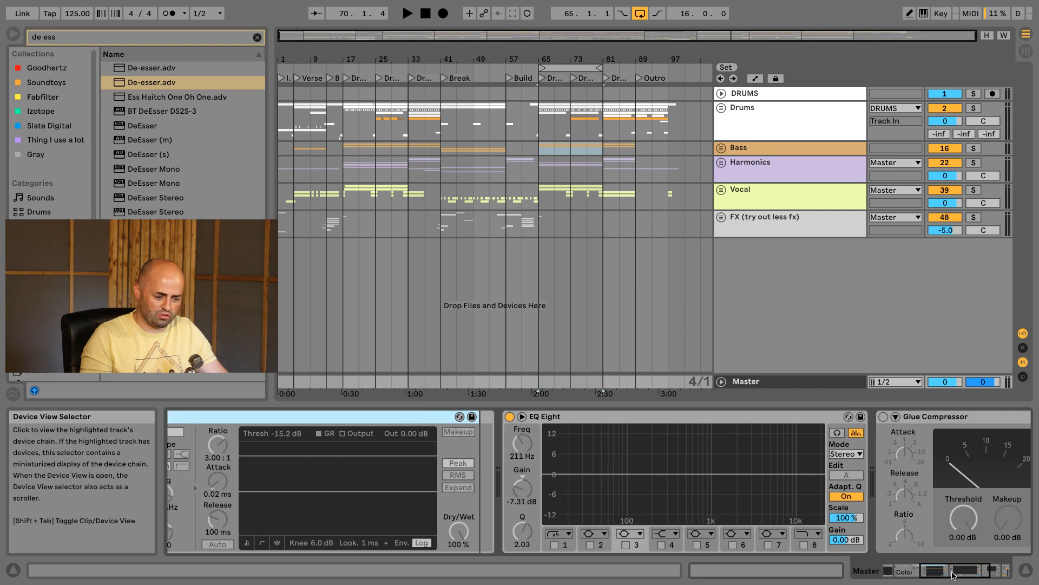
pyautogui.click(733, 545)
pyautogui.press('space')
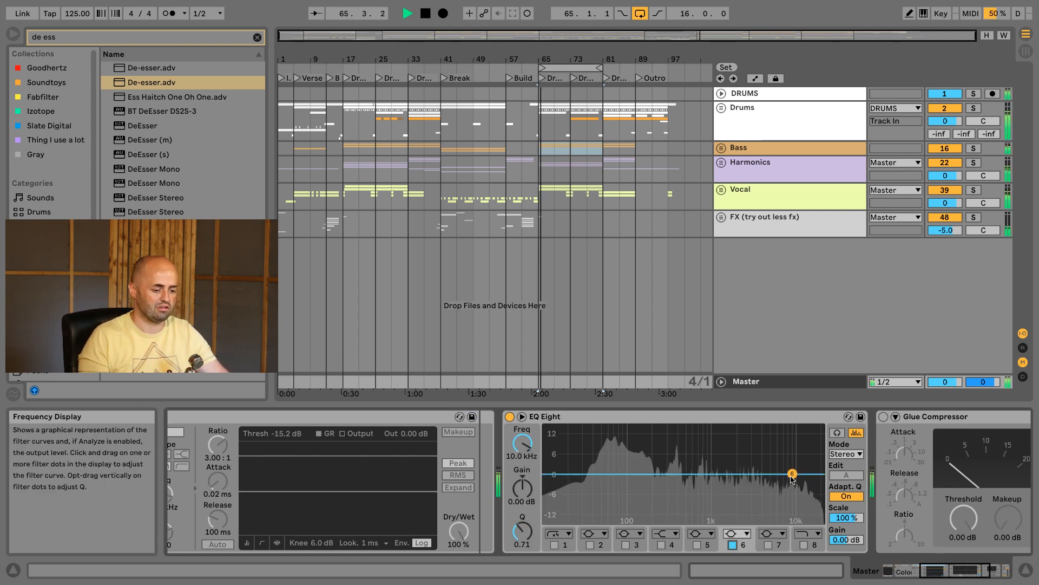
pyautogui.moveTo(792, 474); pyautogui.dragTo(776, 457)
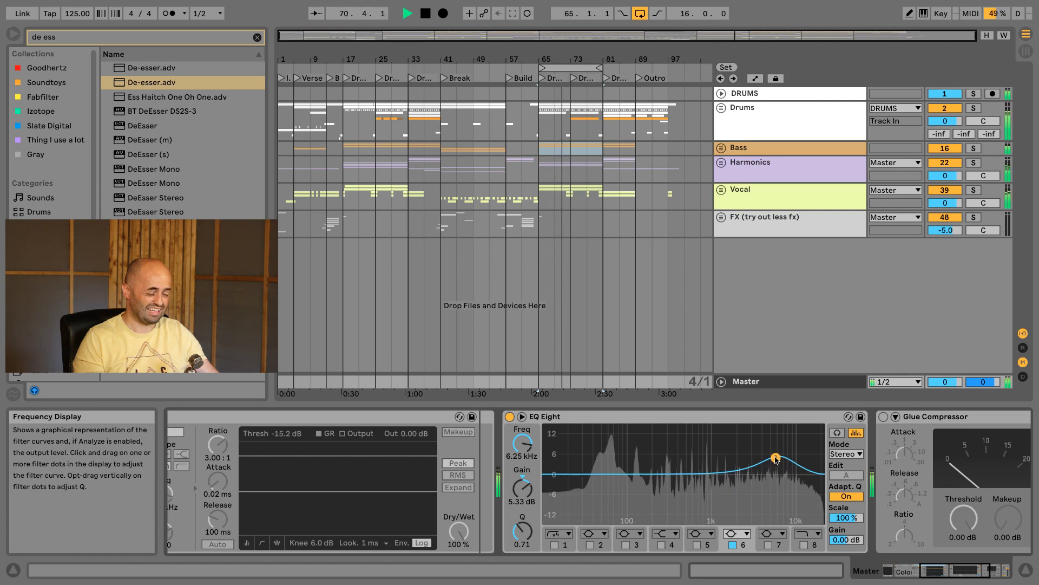
pyautogui.press('space')
pyautogui.click(729, 545)
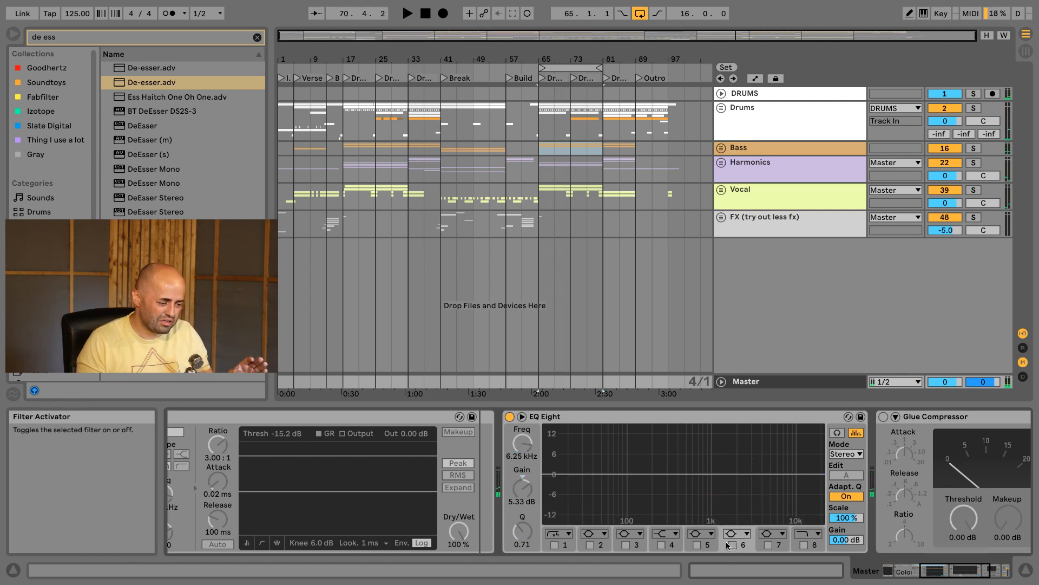
# Enable the De-esser, set frequency 6.25 kHz, attack 0.01 ms and threshold -9.61 dB, and compare it bypassed and enabled during playback
pyautogui.moveTo(947, 575); pyautogui.dragTo(917, 578)
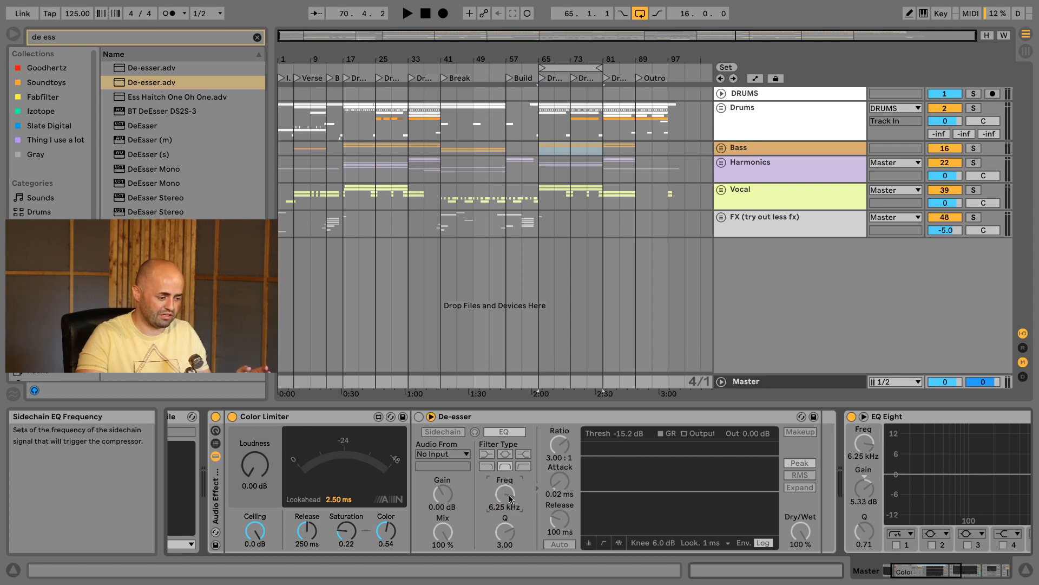
pyautogui.click(418, 416)
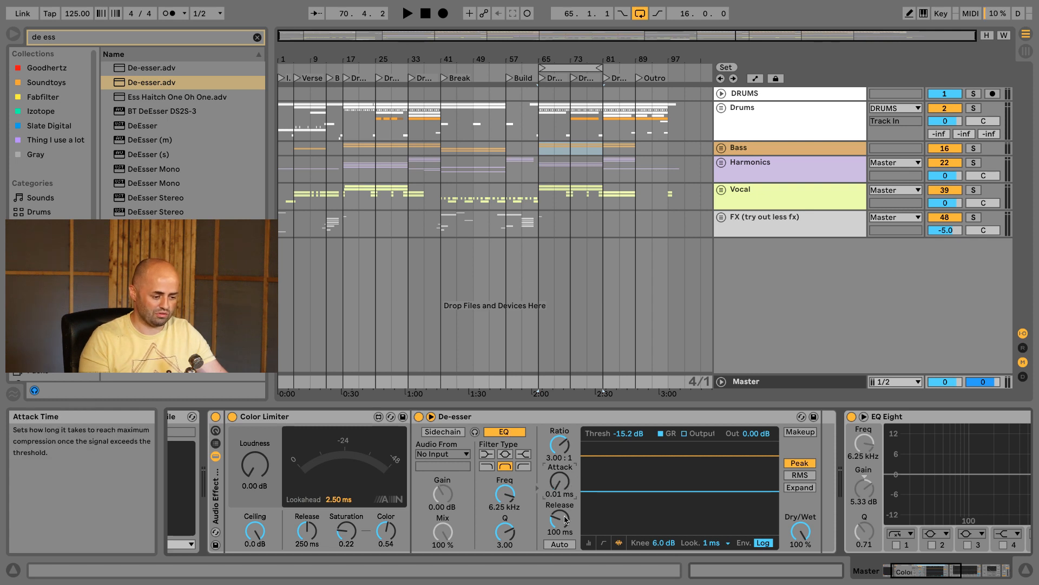
pyautogui.moveTo(638, 491)
pyautogui.mouseDown()
pyautogui.moveTo(638, 467)
pyautogui.moveTo(637, 492)
pyautogui.moveTo(639, 478)
pyautogui.mouseUp()
pyautogui.press('space')
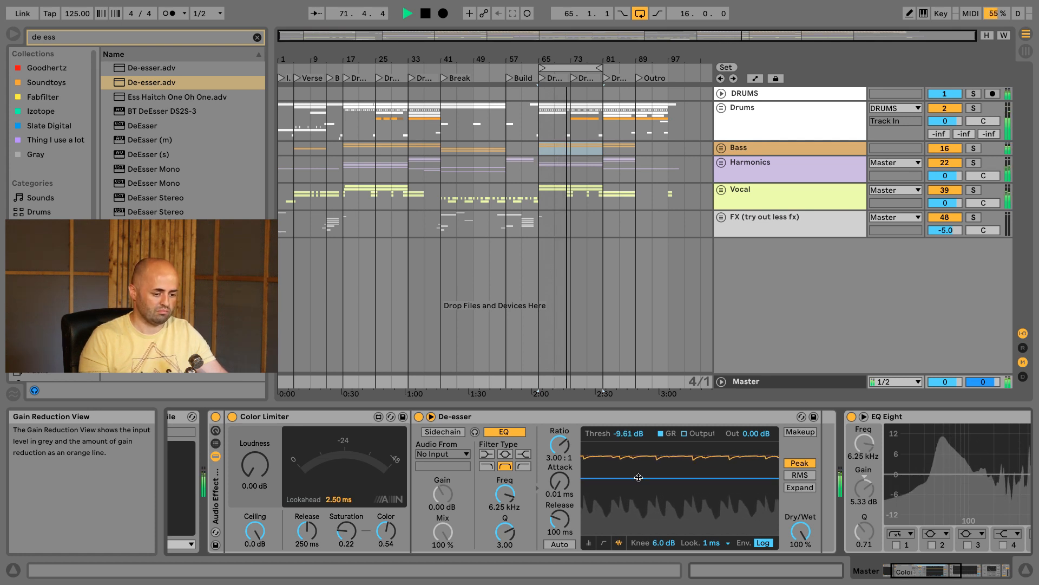
pyautogui.click(419, 417)
pyautogui.click(419, 417)
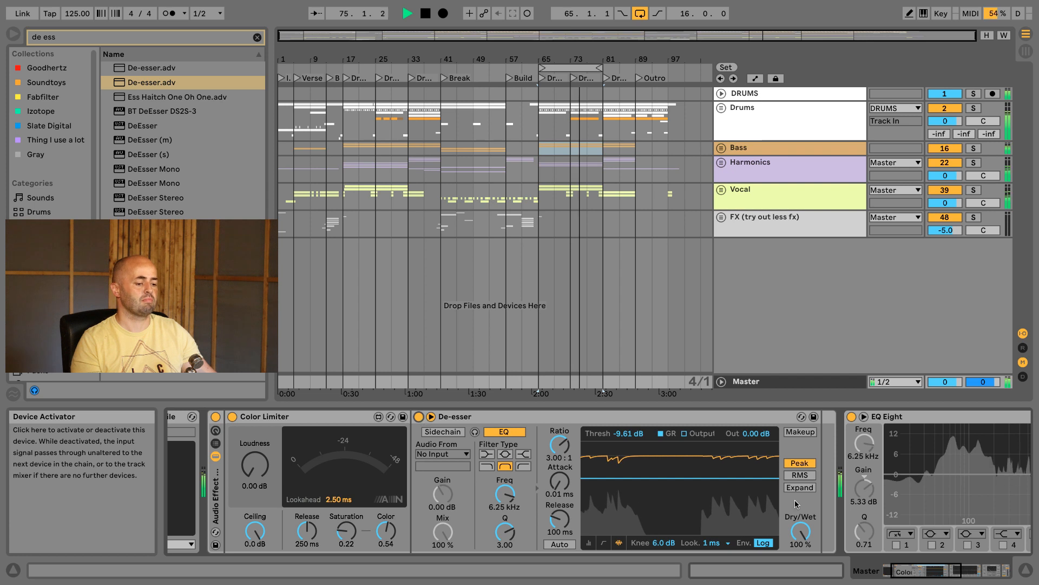
pyautogui.press('space')
pyautogui.moveTo(936, 576); pyautogui.dragTo(935, 576)
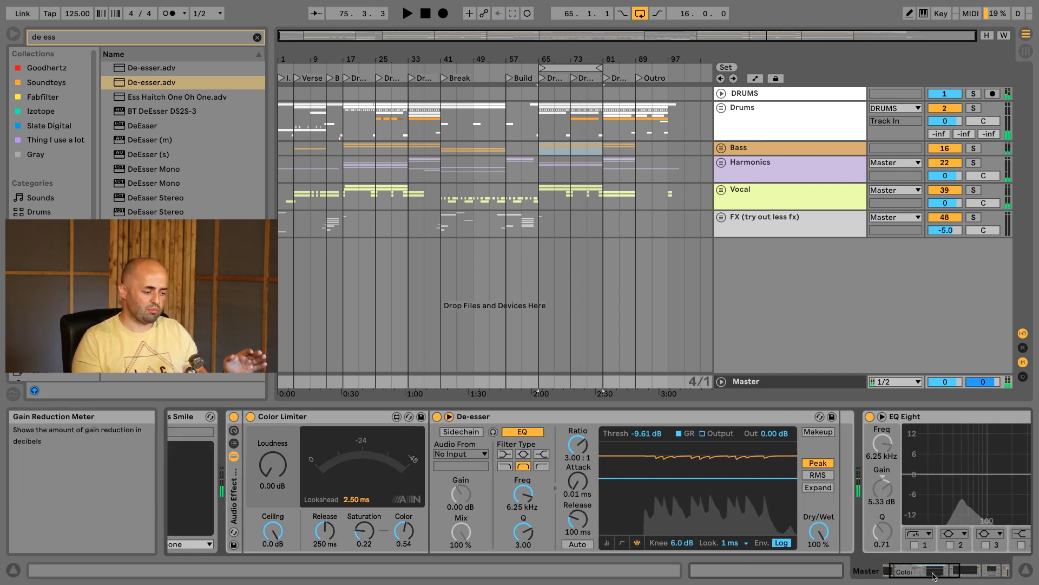
pyautogui.click(234, 456)
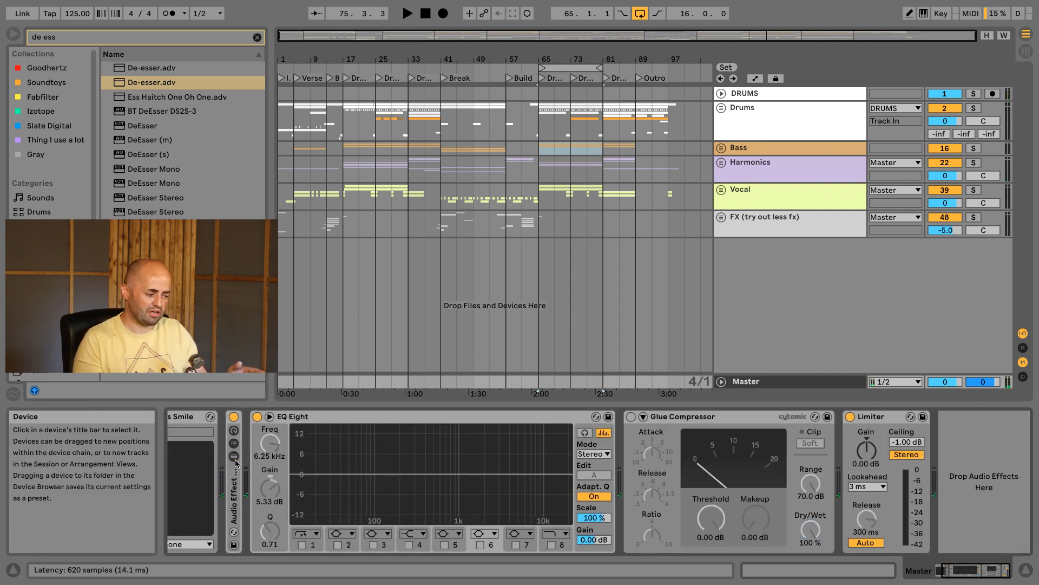
pyautogui.click(233, 456)
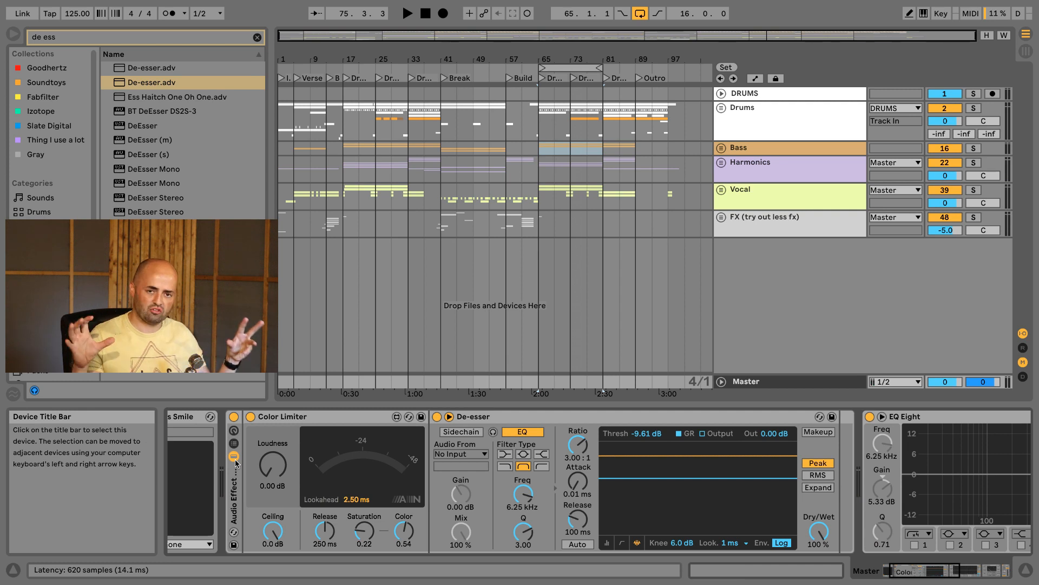
pyautogui.click(235, 461)
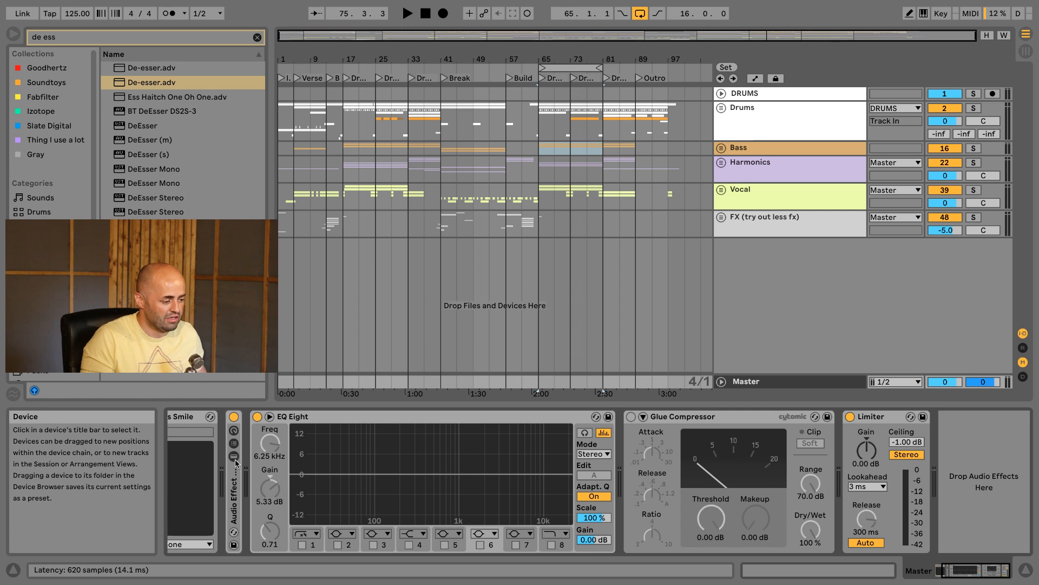
pyautogui.click(234, 456)
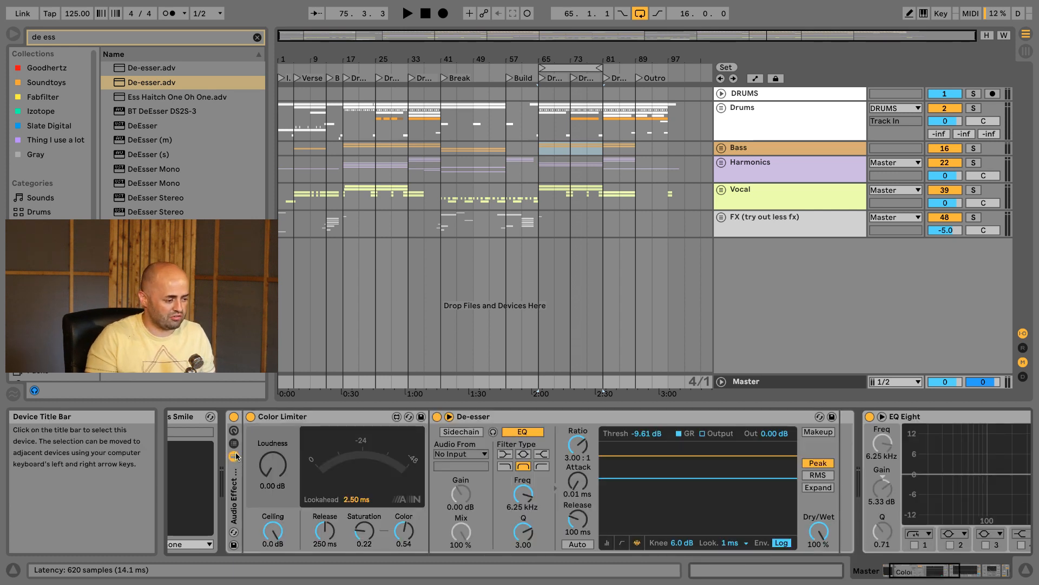
# Rename the audio effect rack to "Bit of Color" and collapse its devices and chain list
pyautogui.click(234, 443)
pyautogui.click(276, 415)
pyautogui.hotkey('ctrl', 'r')
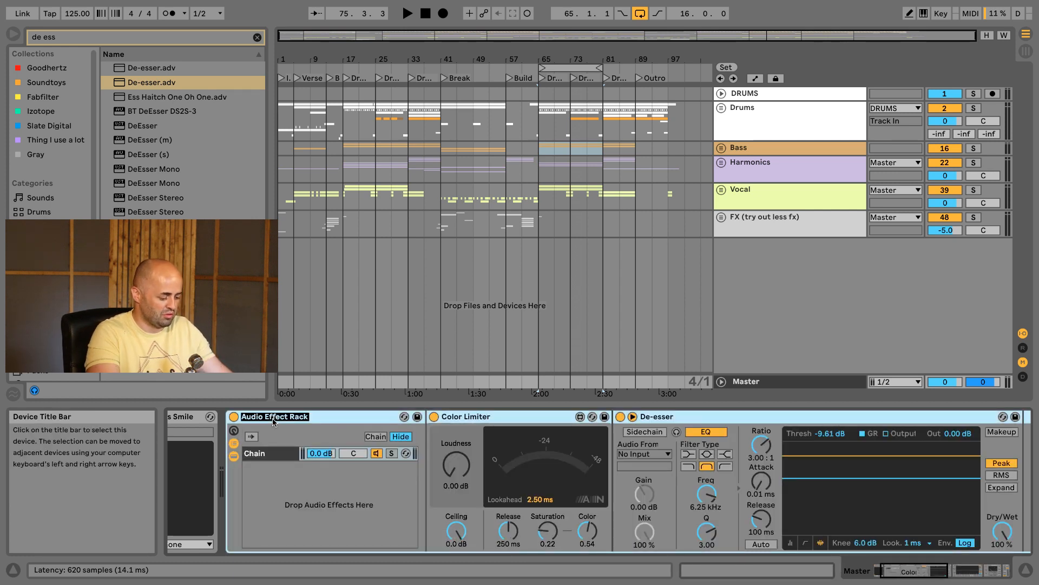
pyautogui.write('Bit of Color')
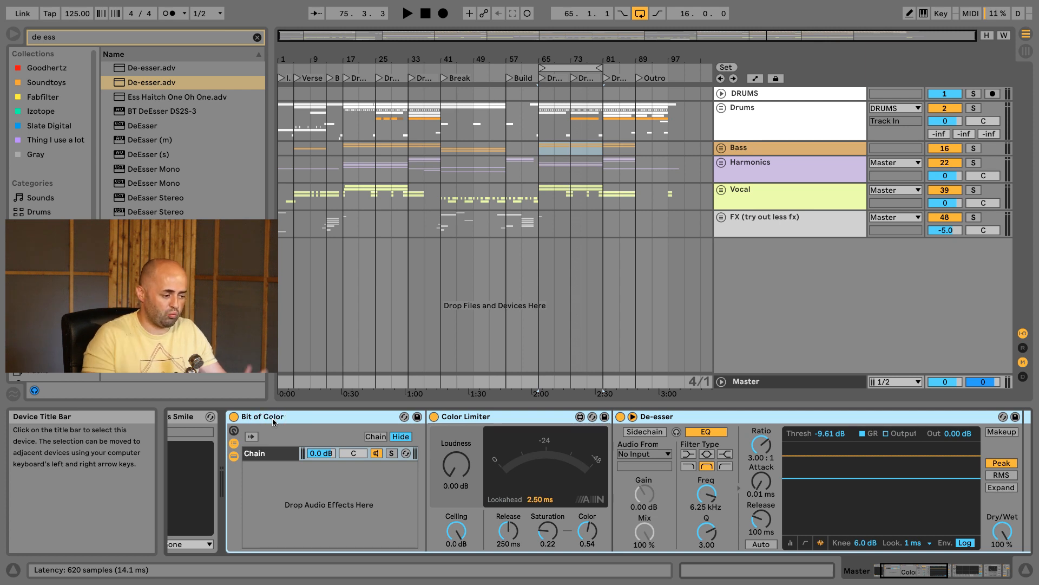
pyautogui.click(234, 455)
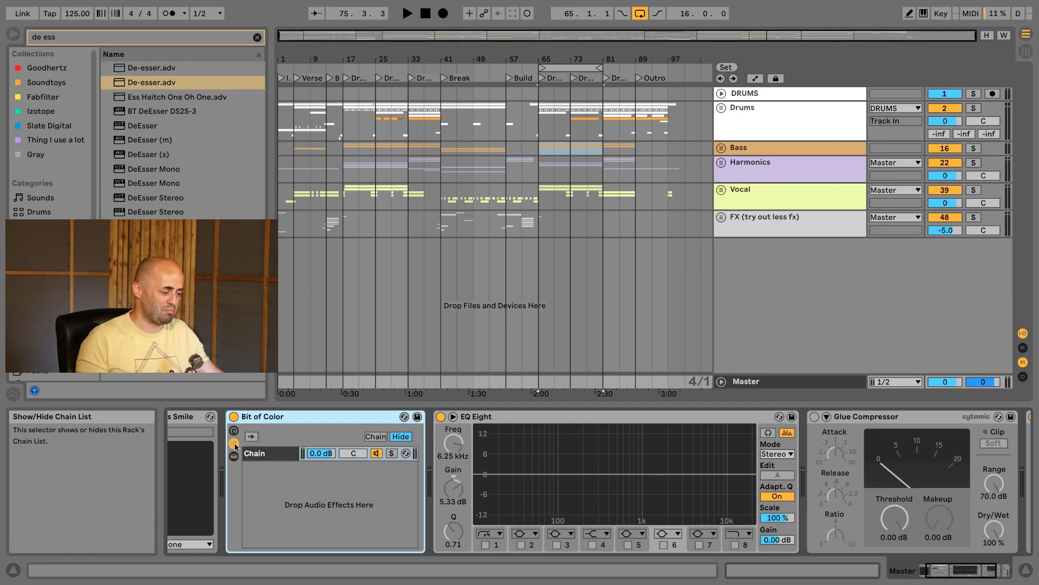
pyautogui.click(234, 443)
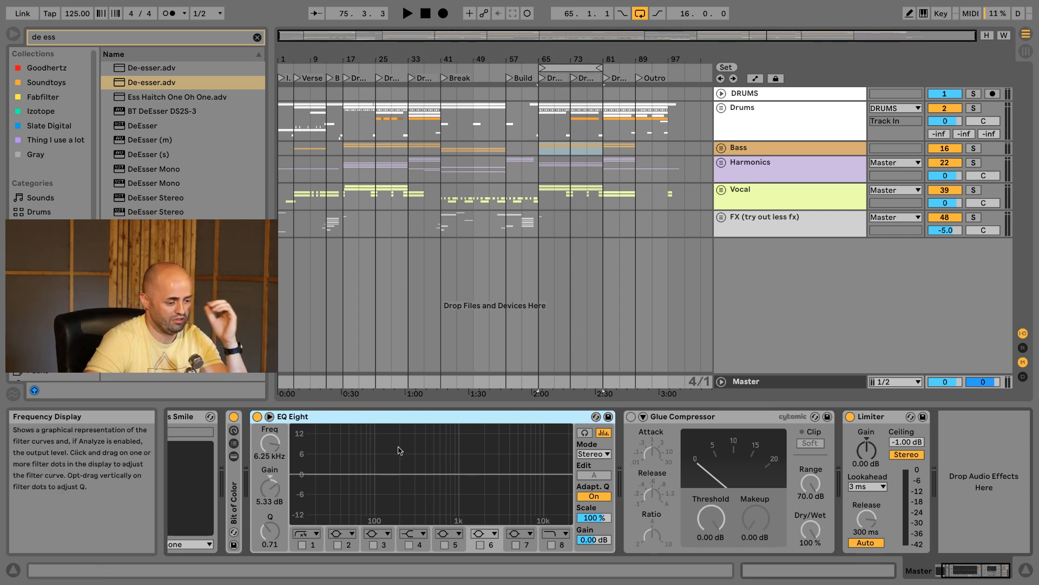
# Reset the gain of band 6 in the master EQ Eight to 0.00 dB
pyautogui.click(271, 487)
pyautogui.press('Delete')
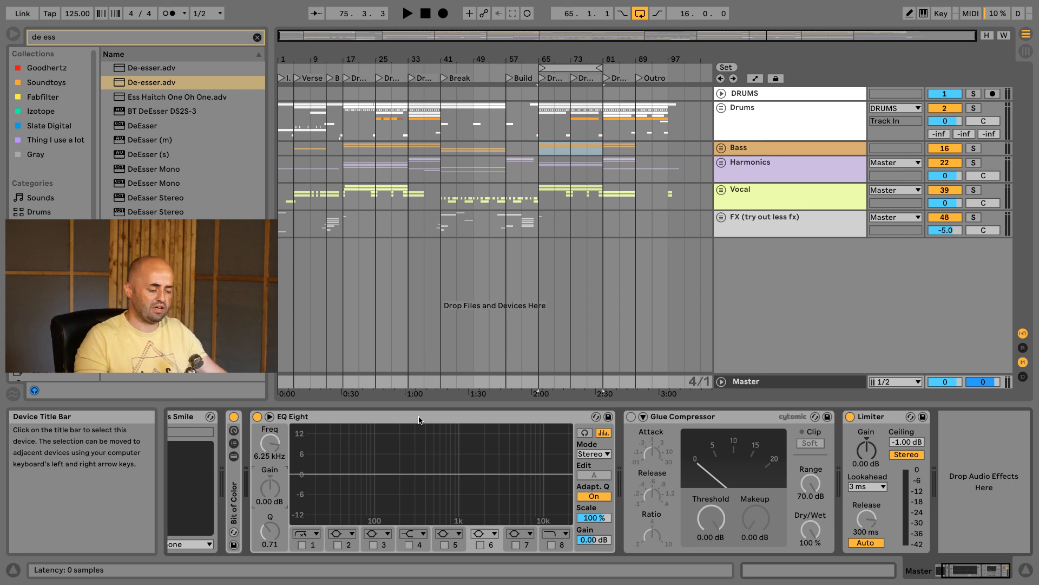
# Try EQ Eight in M/S mode, toggling the edited channel between mid and side, and return it to Stereo mode
pyautogui.click(605, 457)
pyautogui.click(599, 475)
pyautogui.click(600, 476)
pyautogui.click(600, 477)
pyautogui.click(600, 477)
pyautogui.click(600, 477)
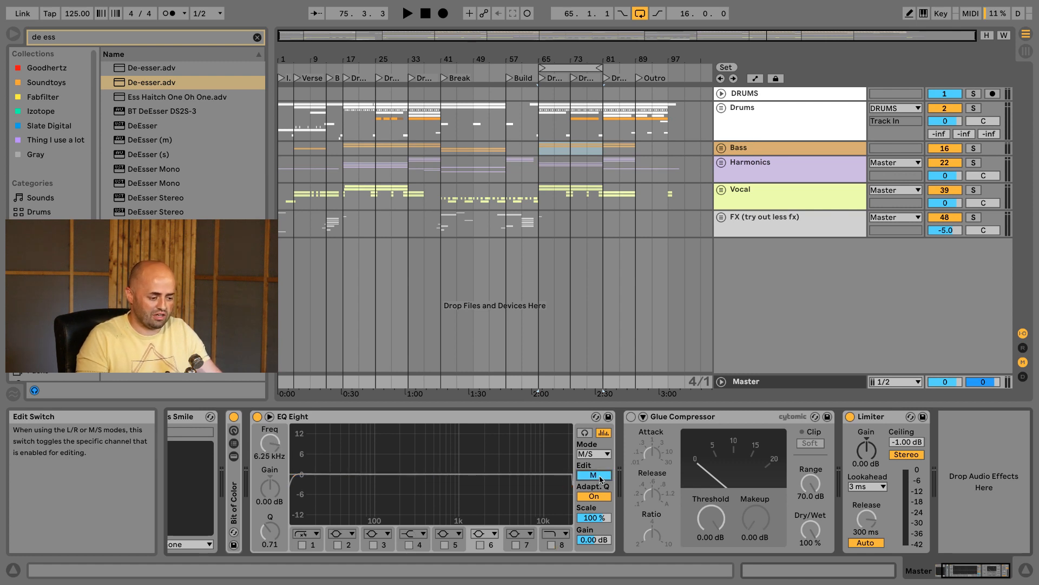
pyautogui.click(599, 455)
pyautogui.click(591, 465)
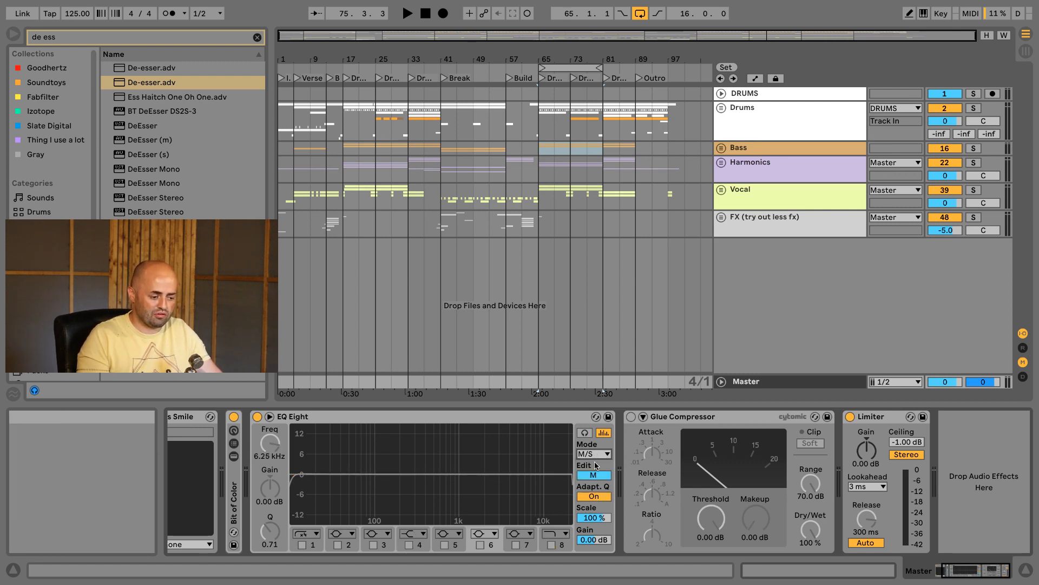
# Turn on EQ Eight's band 3 and shape it into a -3.60 dB cut at 178 Hz while auditioning the loop
pyautogui.click(373, 545)
pyautogui.moveTo(401, 495); pyautogui.dragTo(390, 474)
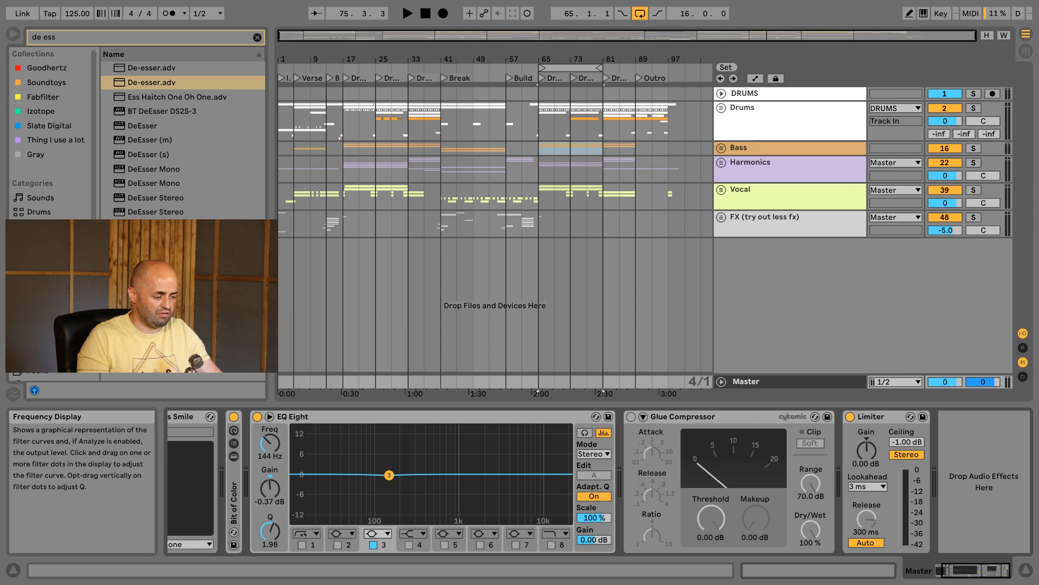
pyautogui.moveTo(387, 474); pyautogui.dragTo(386, 492)
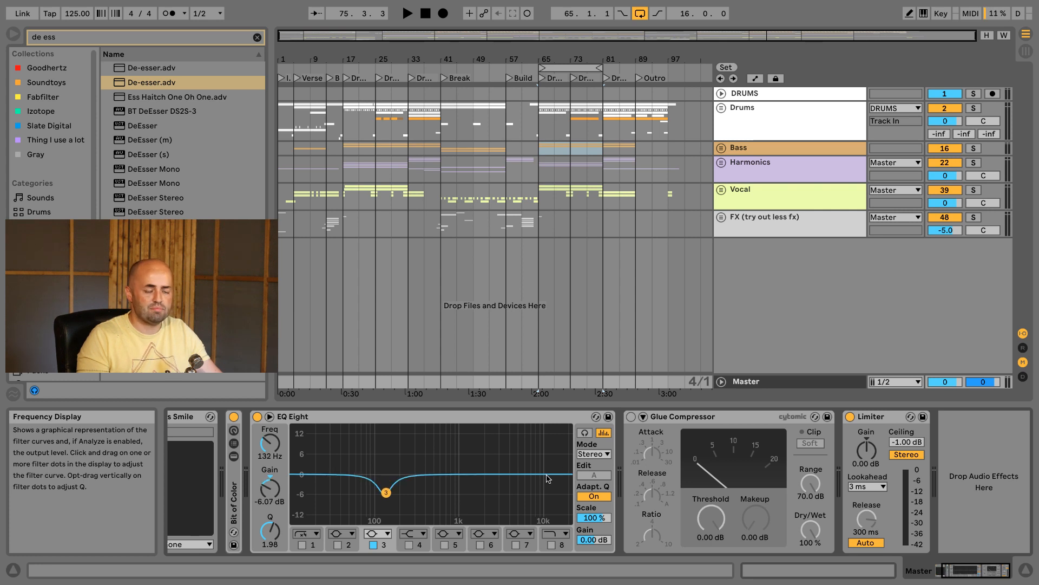
pyautogui.moveTo(386, 492)
pyautogui.mouseDown()
pyautogui.moveTo(388, 455)
pyautogui.moveTo(403, 456)
pyautogui.moveTo(397, 486)
pyautogui.mouseUp()
pyautogui.press('space')
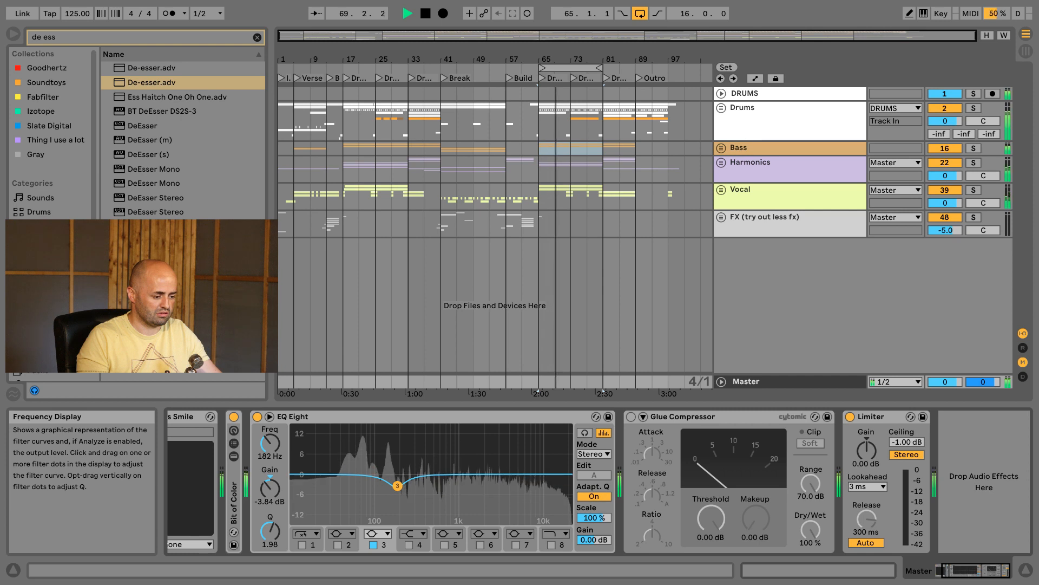
pyautogui.moveTo(397, 486); pyautogui.dragTo(396, 485)
pyautogui.press('space')
# Switch EQ Eight to M/S mode with the mid channel edited and move the band 3 cut to 153 Hz
pyautogui.click(608, 454)
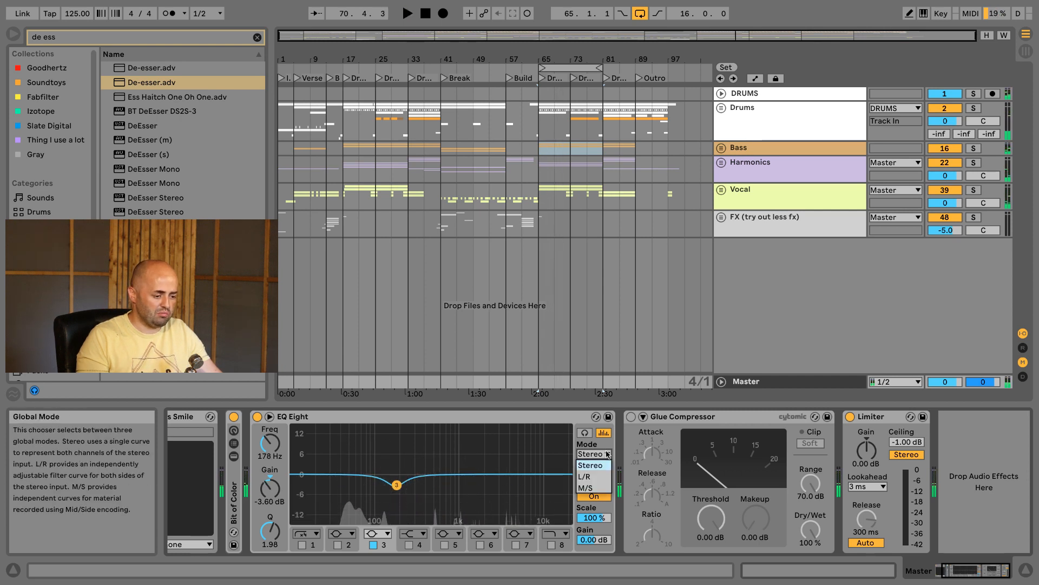
pyautogui.click(589, 489)
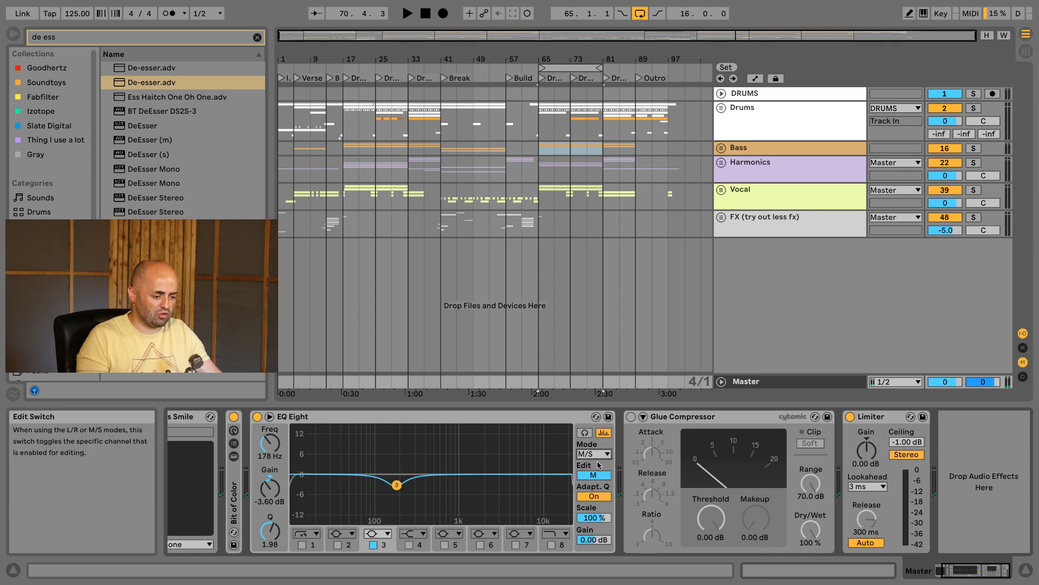
pyautogui.moveTo(402, 446); pyautogui.dragTo(391, 484)
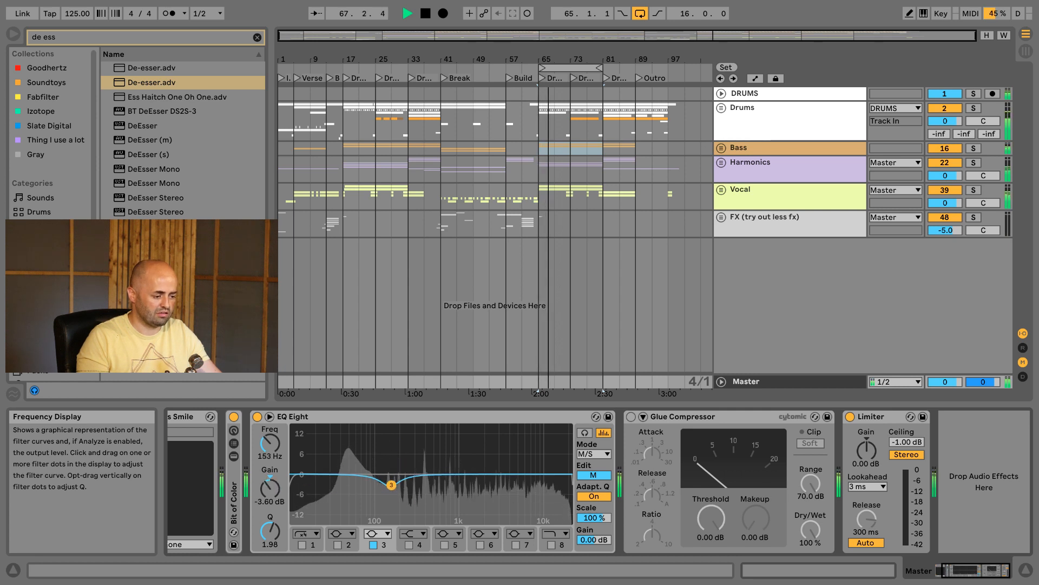
# On the mid channel, add a -2.60 dB cut at 18.6 kHz with band 5 and a 1.12 dB boost at 27.2 Hz with band 2
pyautogui.click(444, 545)
pyautogui.moveTo(452, 472); pyautogui.dragTo(562, 481)
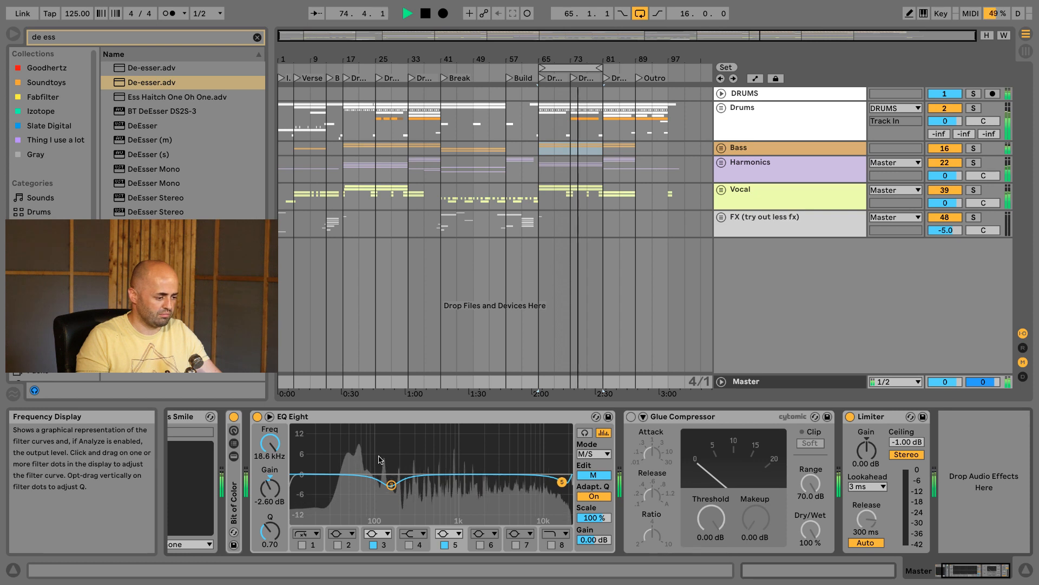
pyautogui.click(337, 544)
pyautogui.moveTo(401, 474); pyautogui.dragTo(330, 470)
pyautogui.press('space')
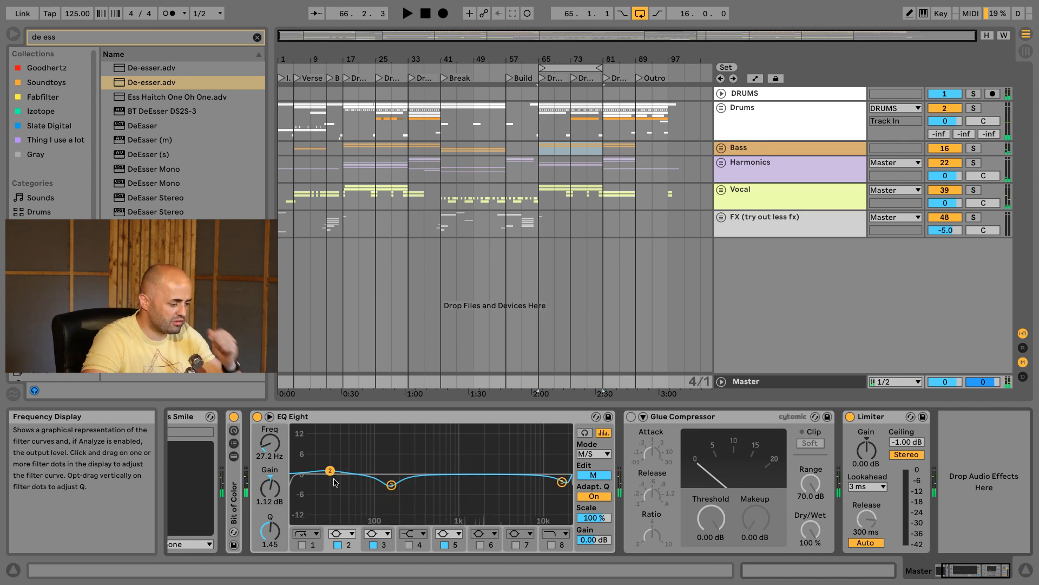
# On the mid channel, turn off band 2 and set band 1 to a 12 dB/octave low cut at 27.8 Hz while auditioning
pyautogui.click(335, 546)
pyautogui.click(301, 545)
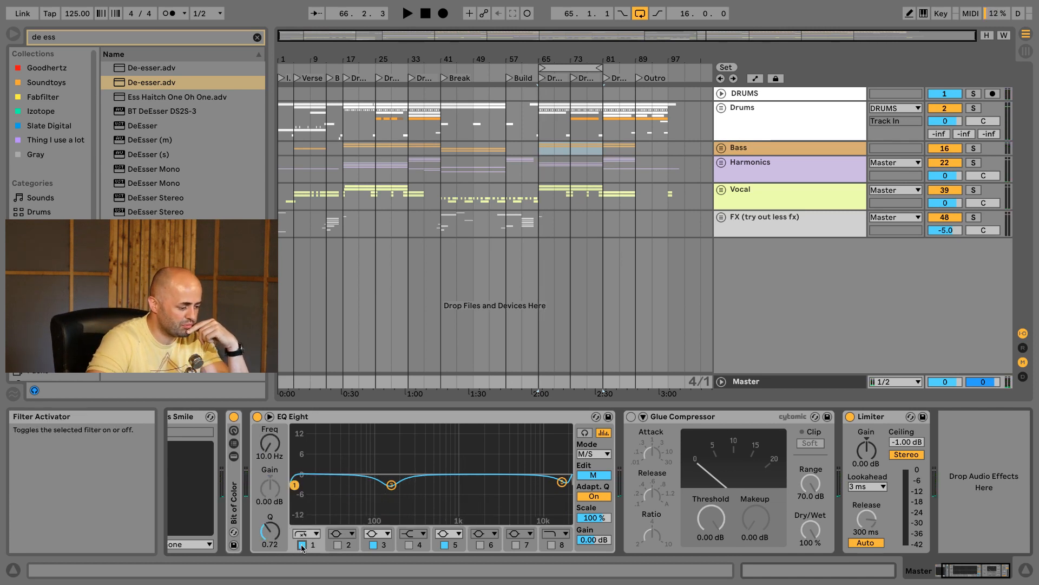
pyautogui.moveTo(314, 486); pyautogui.dragTo(325, 482)
pyautogui.press('space')
pyautogui.press('space')
pyautogui.click(307, 534)
pyautogui.click(301, 454)
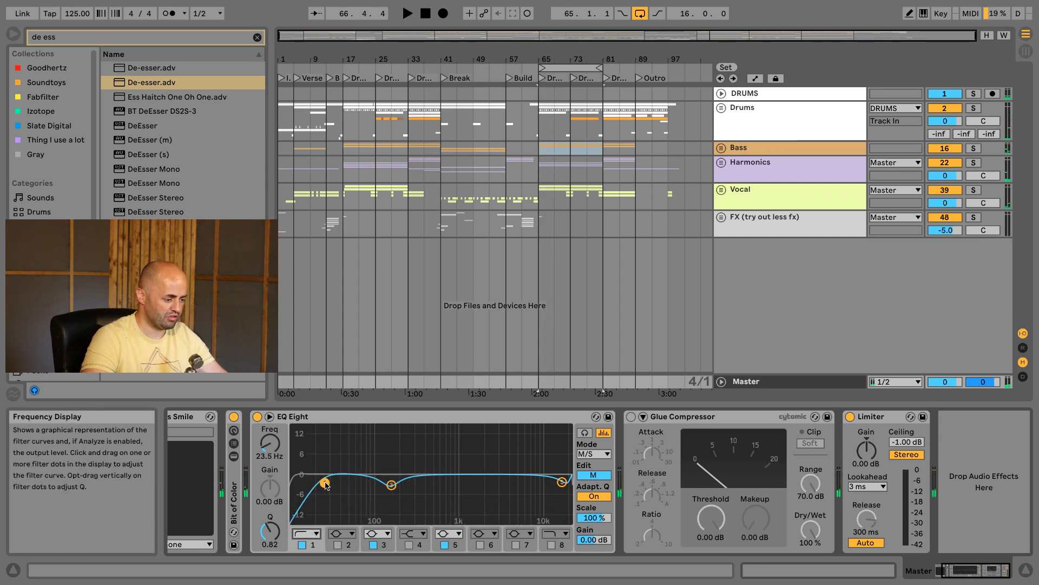
pyautogui.moveTo(325, 480); pyautogui.dragTo(331, 481)
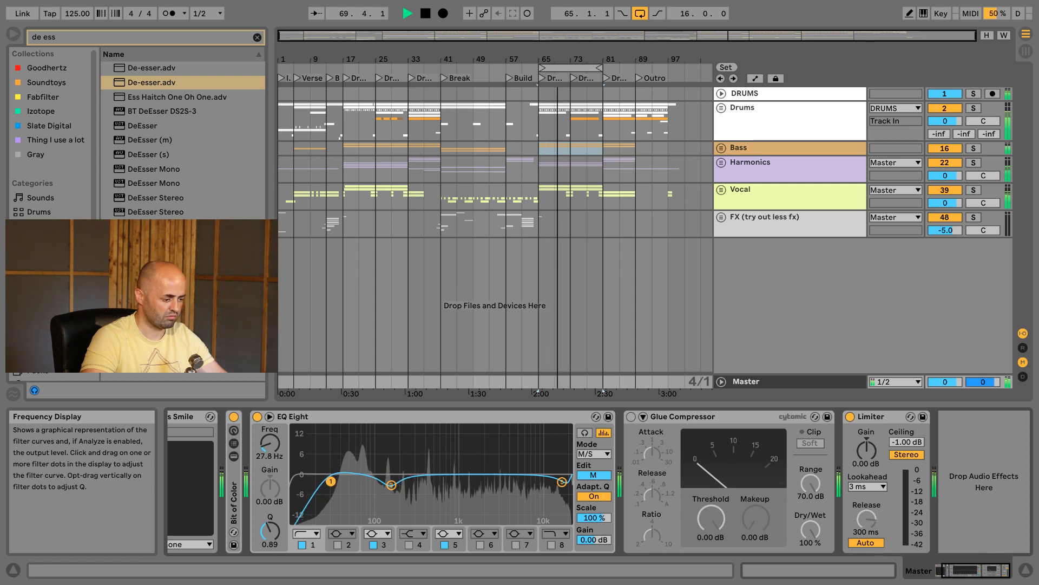
pyautogui.press('space')
# Turn the mid channel's band 2 back on as a 0.12 dB boost at 37.5 Hz and audition it
pyautogui.click(338, 545)
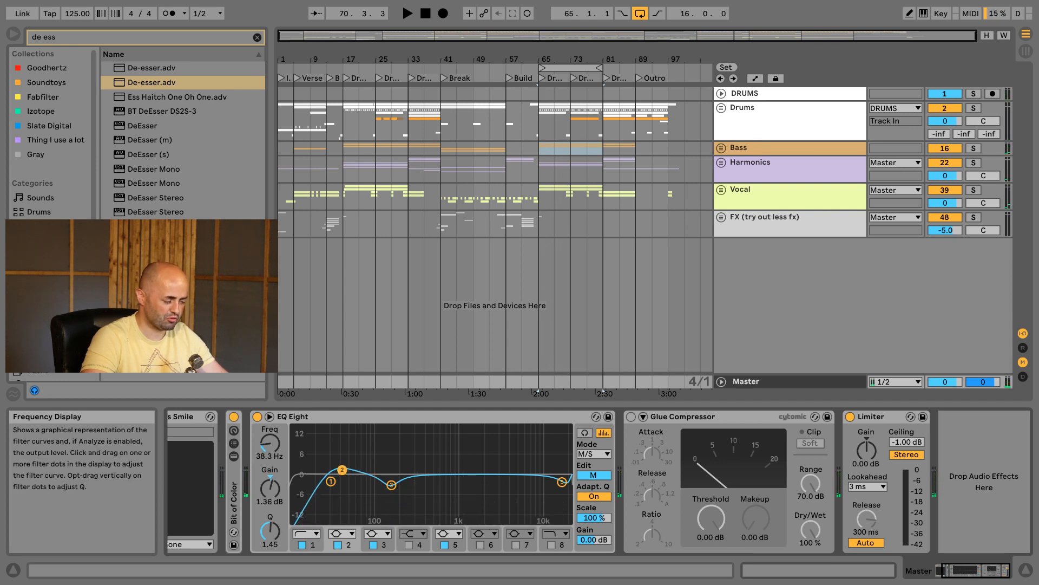
pyautogui.moveTo(342, 470); pyautogui.dragTo(341, 474)
pyautogui.press('space')
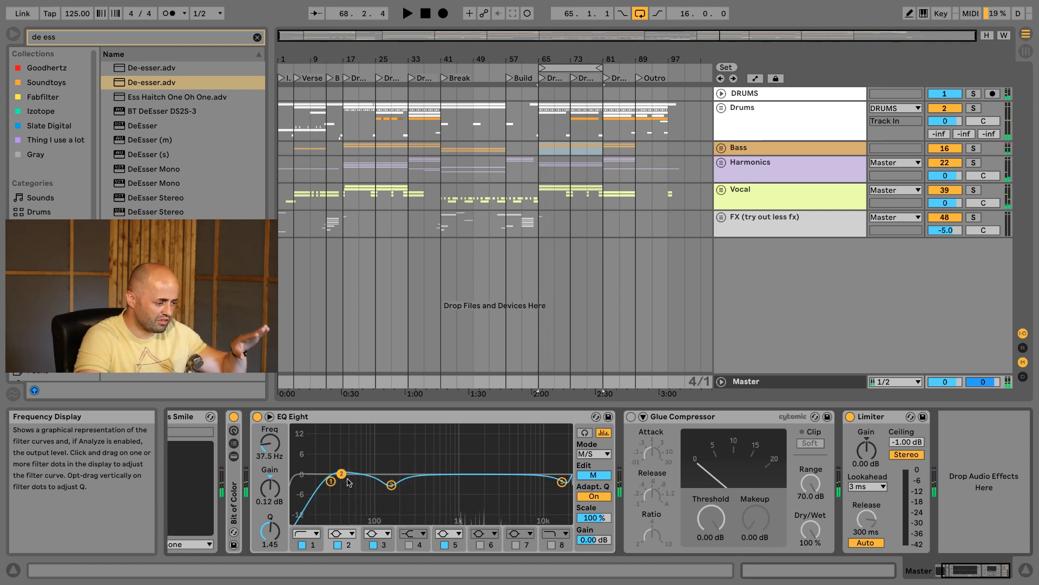
pyautogui.click(391, 485)
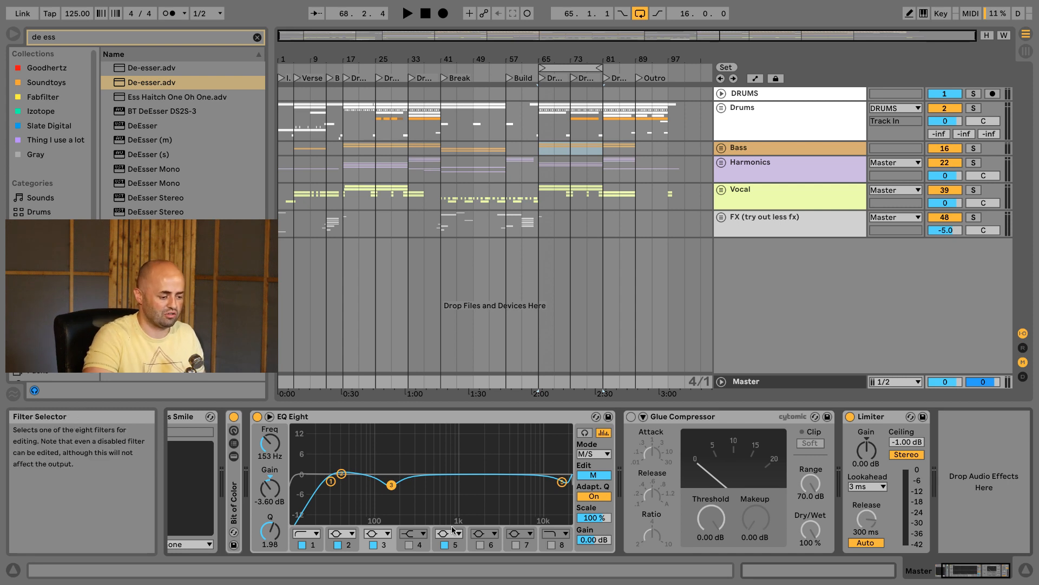
# Switch EQ Eight to editing the side channel and move its band 1 low cut to 290 Hz
pyautogui.click(593, 475)
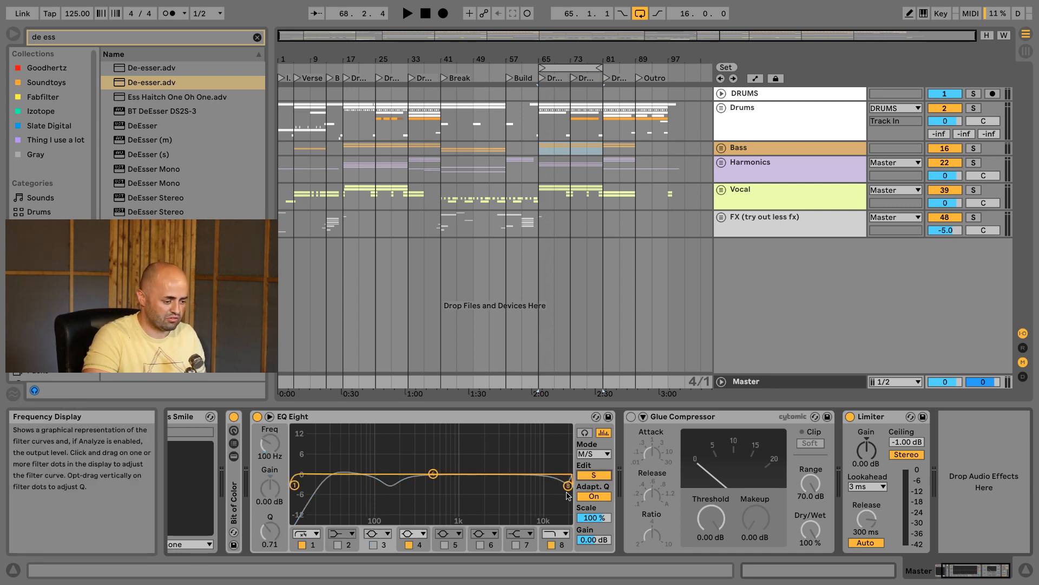
pyautogui.moveTo(296, 485); pyautogui.dragTo(415, 500)
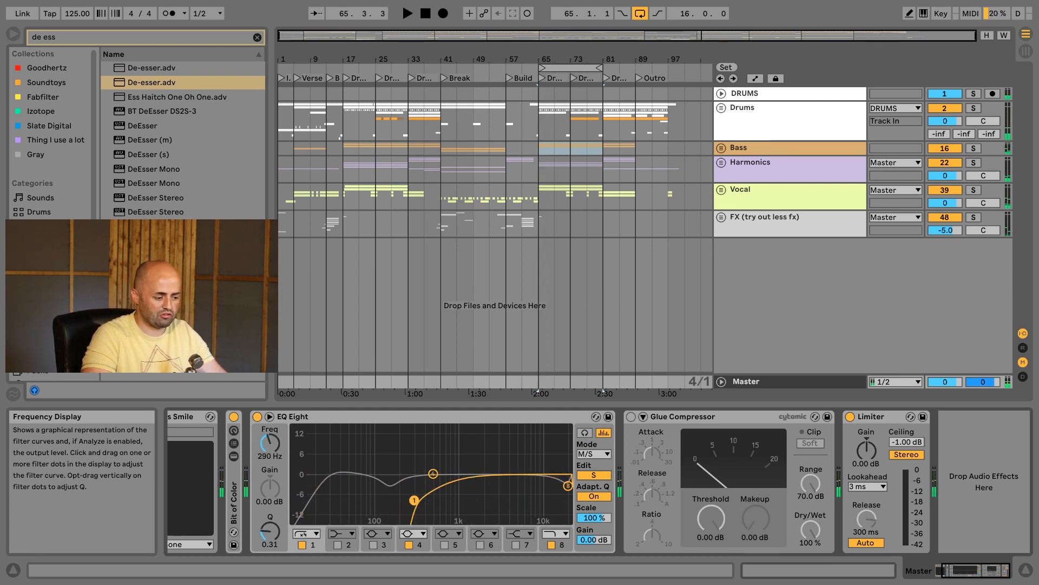
# Try a side-channel high shelf with band 7, boosting first and ending on a -3.60 dB cut at 2.84 kHz
pyautogui.click(515, 545)
pyautogui.moveTo(551, 476); pyautogui.dragTo(490, 437)
pyautogui.moveTo(489, 440); pyautogui.dragTo(496, 487)
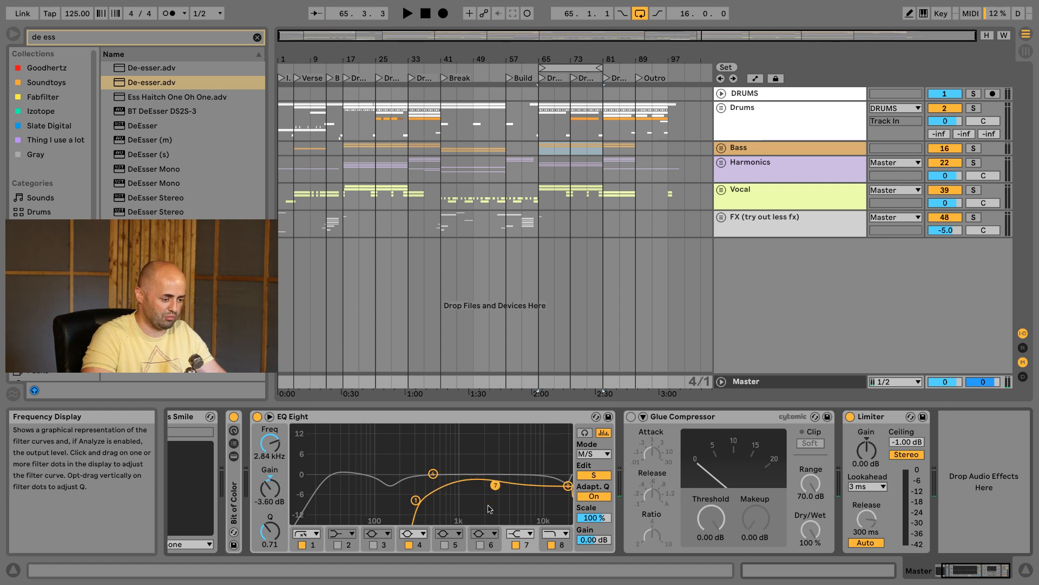
pyautogui.click(516, 545)
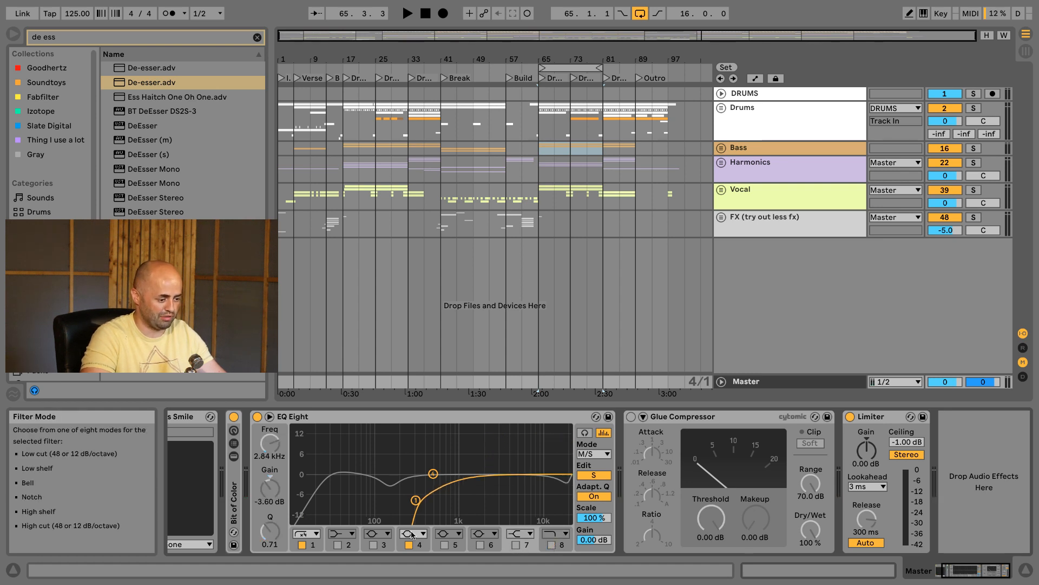
# Change the side channel's band 1 to a 12 dB/octave low cut and tune it to 79.1 Hz while auditioning
pyautogui.moveTo(416, 499); pyautogui.dragTo(327, 496)
pyautogui.click(306, 533)
pyautogui.click(301, 452)
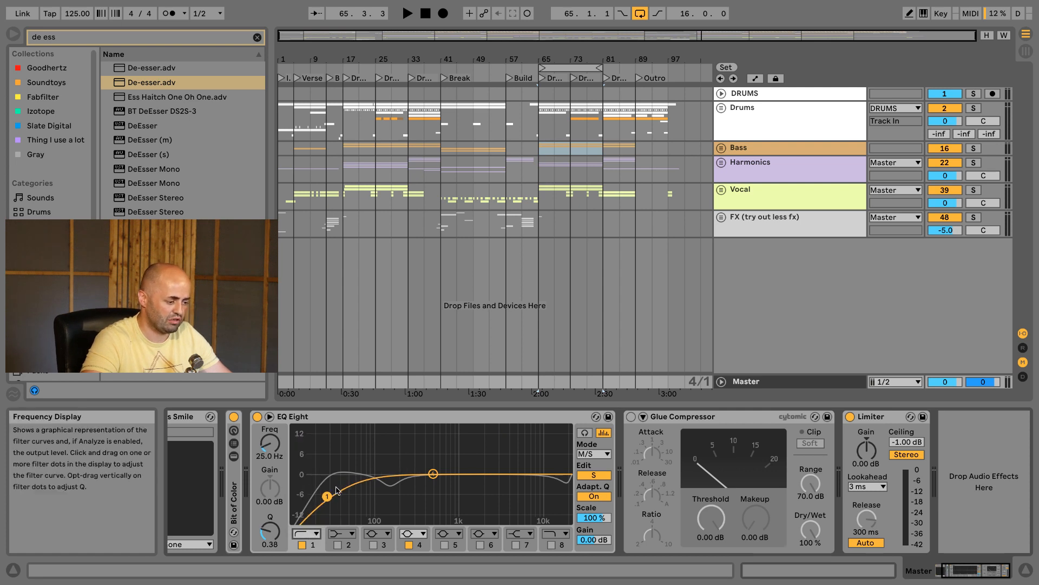
pyautogui.moveTo(431, 497); pyautogui.dragTo(498, 488)
pyautogui.press('space')
pyautogui.moveTo(405, 488); pyautogui.dragTo(367, 483)
# Give the side channel a slight low-mid boost with band 4 just above the low cut while auditioning
pyautogui.moveTo(433, 474); pyautogui.dragTo(369, 485)
pyautogui.press('space')
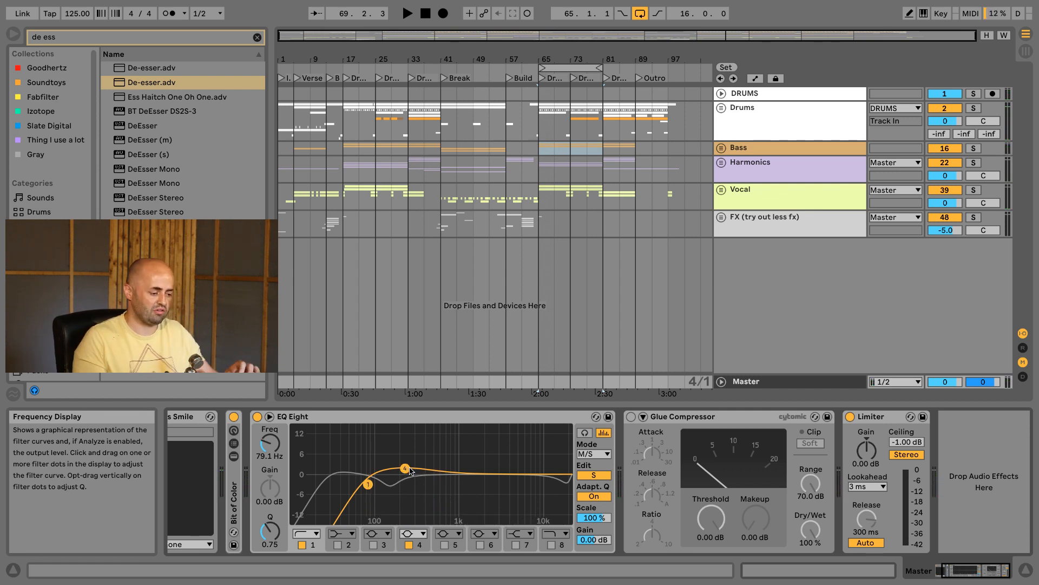
pyautogui.press('space')
pyautogui.moveTo(407, 469); pyautogui.dragTo(368, 486)
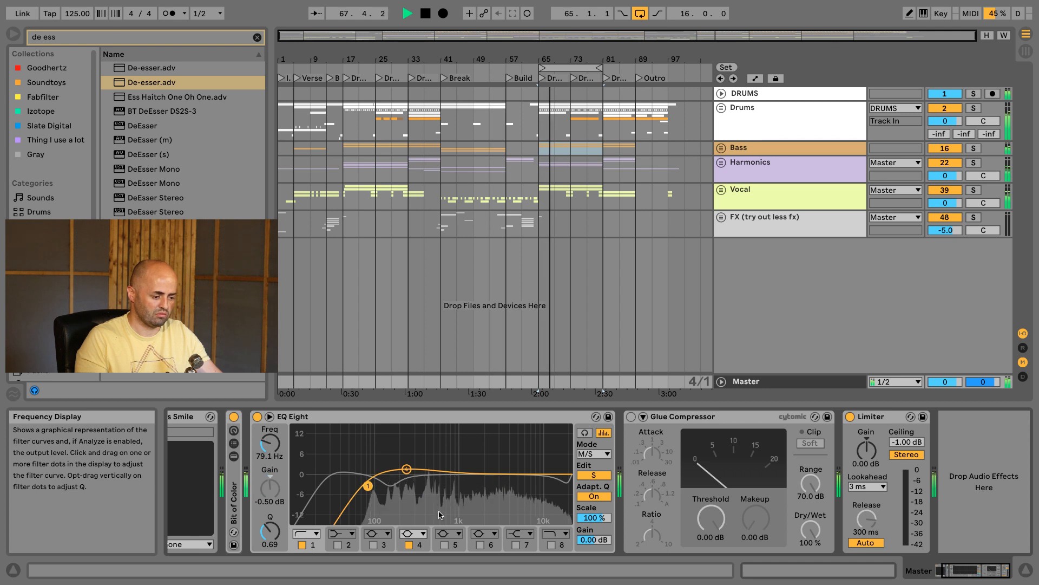
# Try band 6 on the side channel, sweeping from a high-frequency boost to a -4.09 dB cut at 20.2 kHz
pyautogui.click(480, 545)
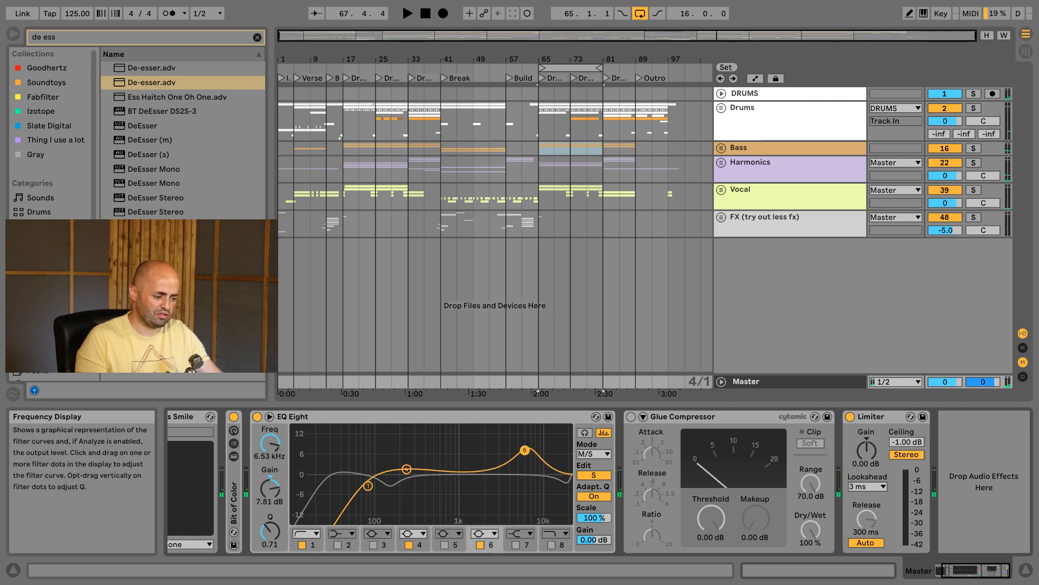
pyautogui.moveTo(478, 443); pyautogui.dragTo(564, 486)
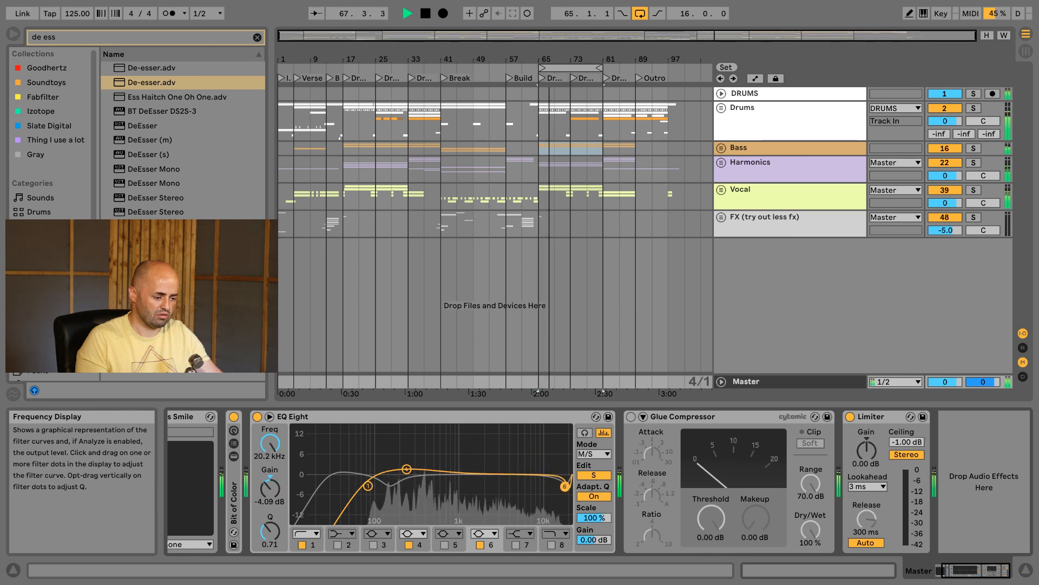
pyautogui.click(480, 545)
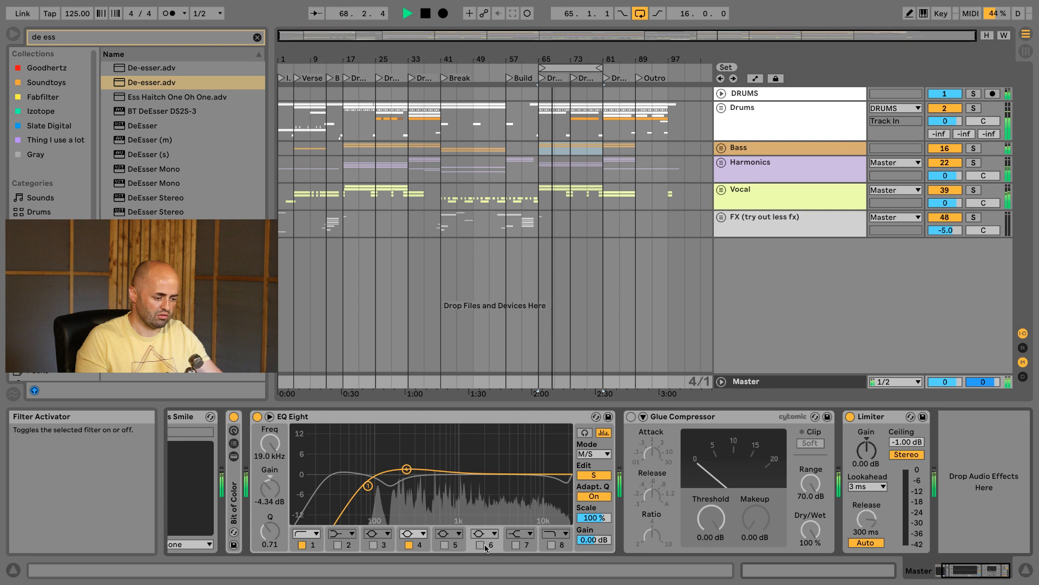
# Turn off the mid channel's band 5 and try a band 8 high cut at 14.7 kHz on the side channel
pyautogui.click(551, 545)
pyautogui.moveTo(568, 485)
pyautogui.mouseDown()
pyautogui.moveTo(518, 482)
pyautogui.moveTo(566, 483)
pyautogui.moveTo(530, 488)
pyautogui.moveTo(553, 489)
pyautogui.mouseUp()
pyautogui.click(594, 474)
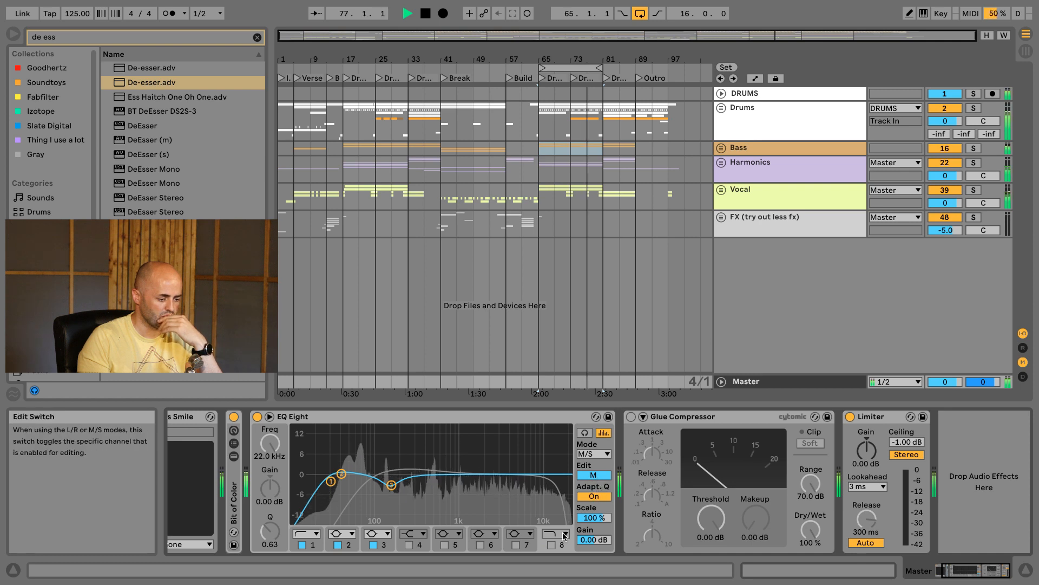
pyautogui.click(594, 475)
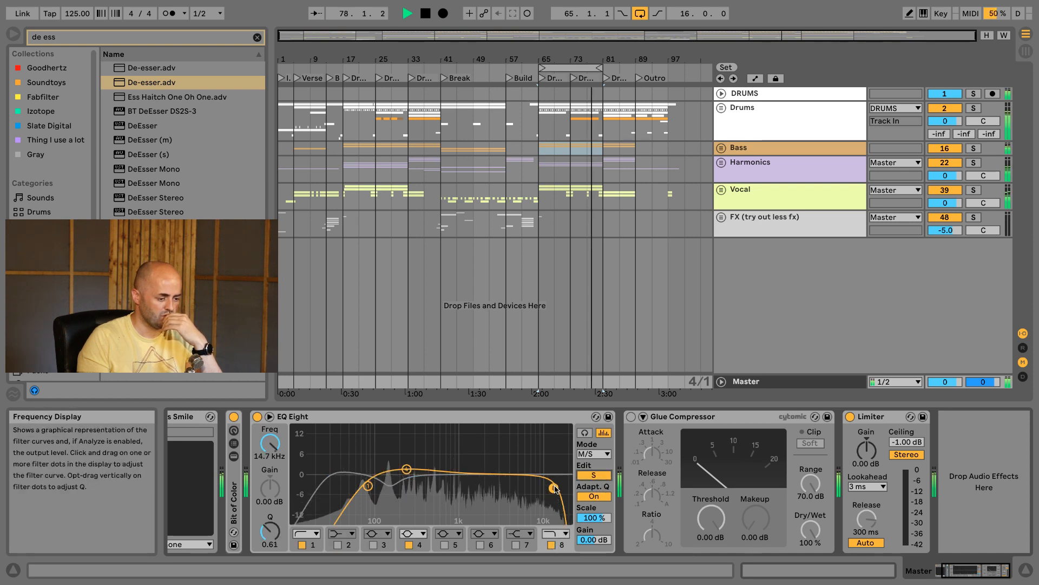
pyautogui.click(551, 545)
pyautogui.press('space')
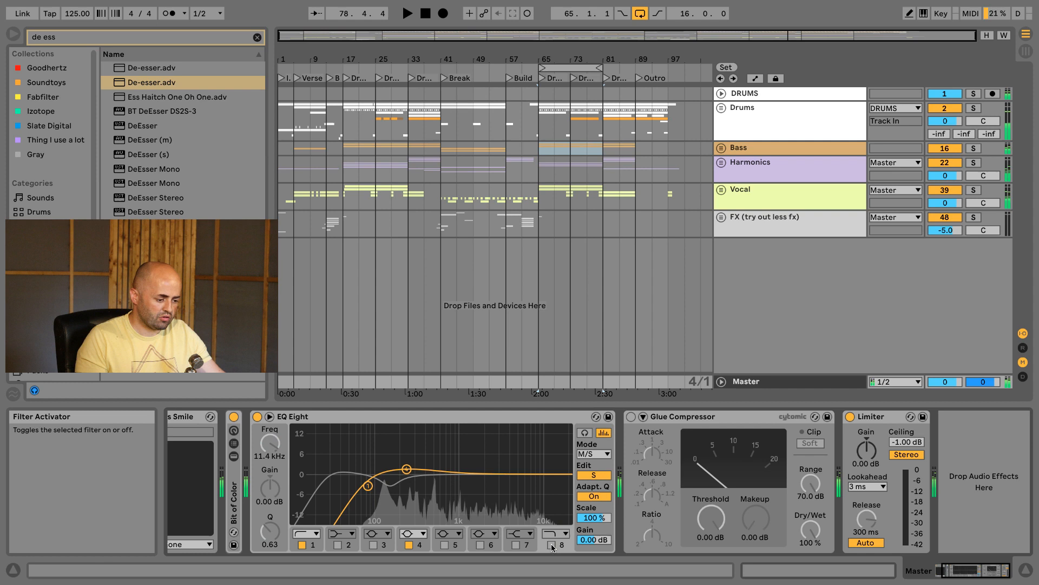
# Turn on the side channel's band 7 as a gentle high shelf cutting about 3.10 dB at 8.80 kHz
pyautogui.click(516, 544)
pyautogui.moveTo(496, 483); pyautogui.dragTo(526, 477)
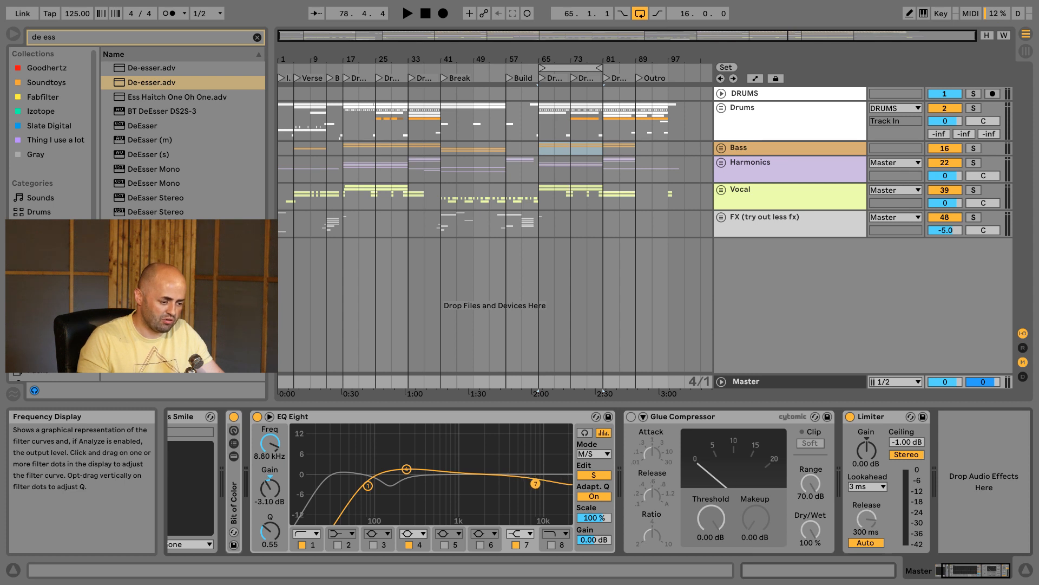
pyautogui.press('space')
pyautogui.moveTo(535, 483); pyautogui.dragTo(535, 482)
# Return EQ Eight to editing the mid channel and compare the playing loop with the EQ bypassed and active
pyautogui.click(591, 475)
pyautogui.click(590, 476)
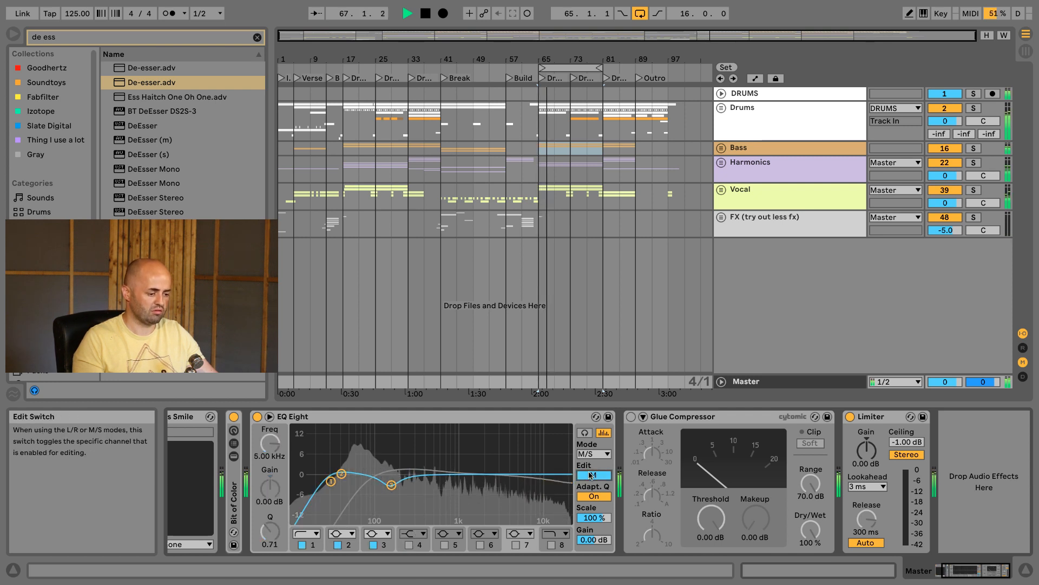
pyautogui.click(257, 417)
pyautogui.click(257, 416)
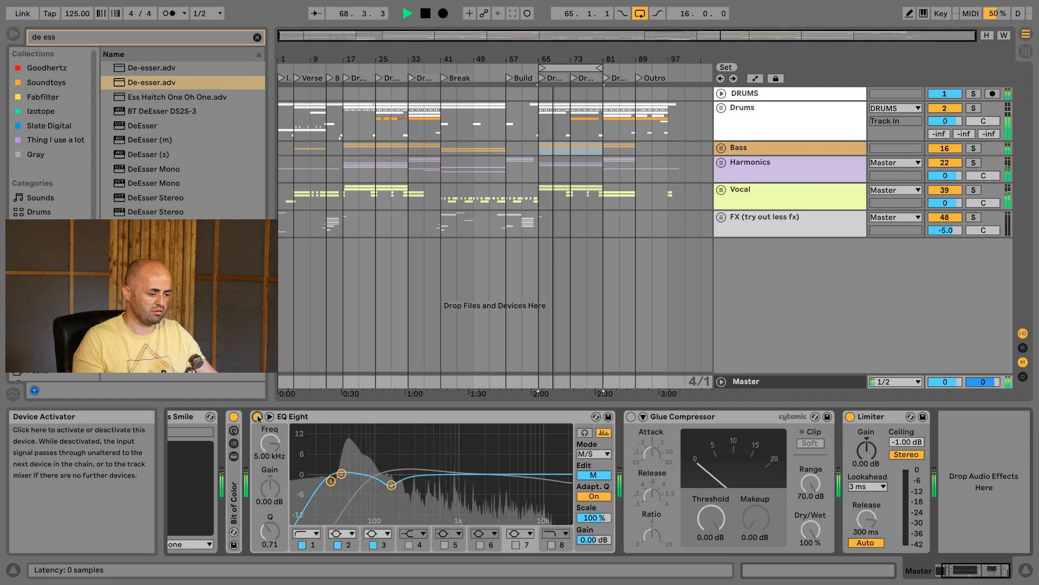
pyautogui.press('space')
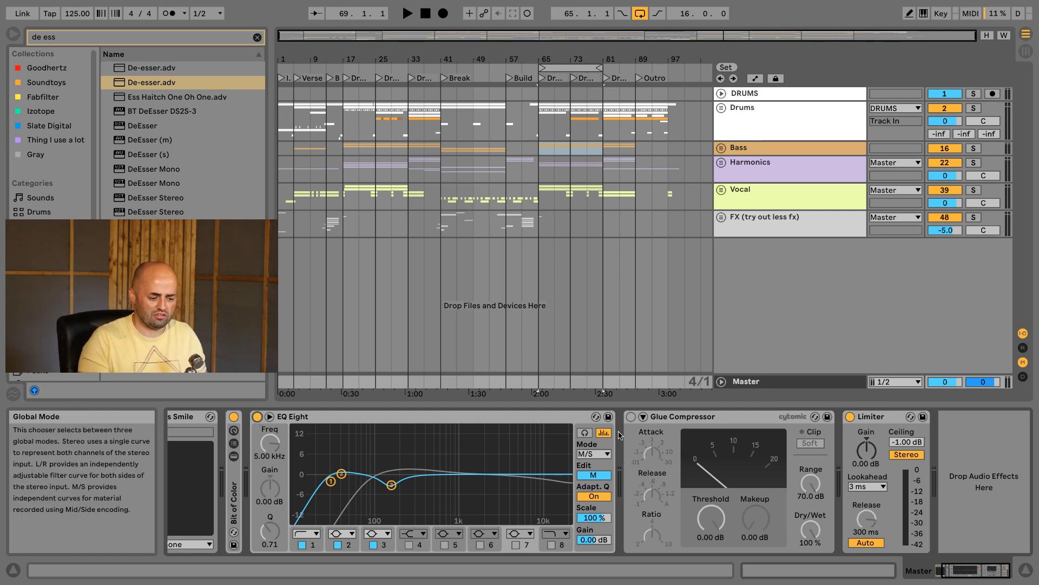
# Deactivate the Limiter and activate the Glue Compressor on the master
pyautogui.click(850, 417)
pyautogui.click(686, 420)
pyautogui.click(630, 417)
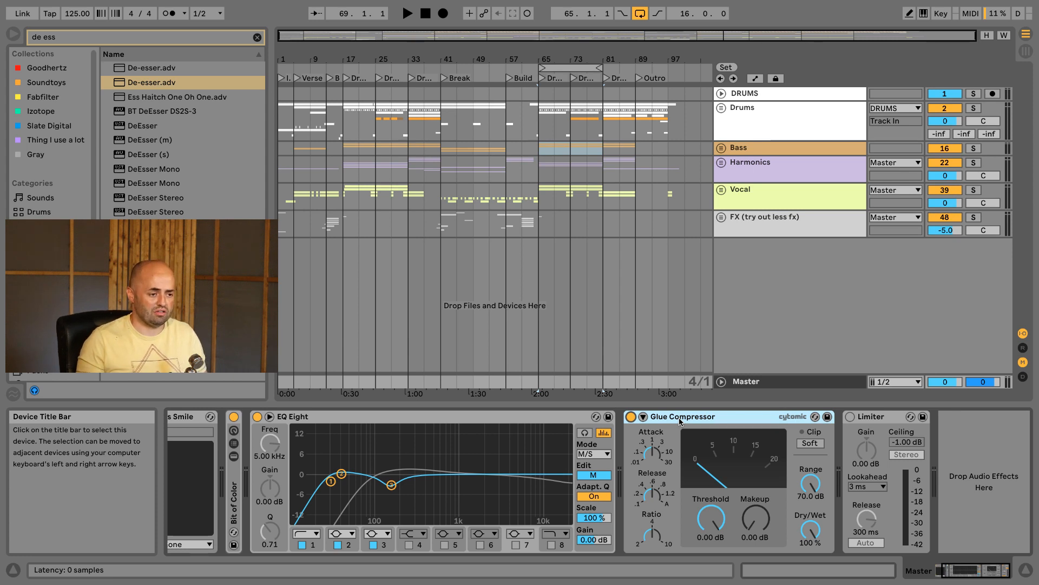
# Review the device chains on the DRUMS, Harmonics and Vocal tracks and go back to the Master chain
pyautogui.click(749, 94)
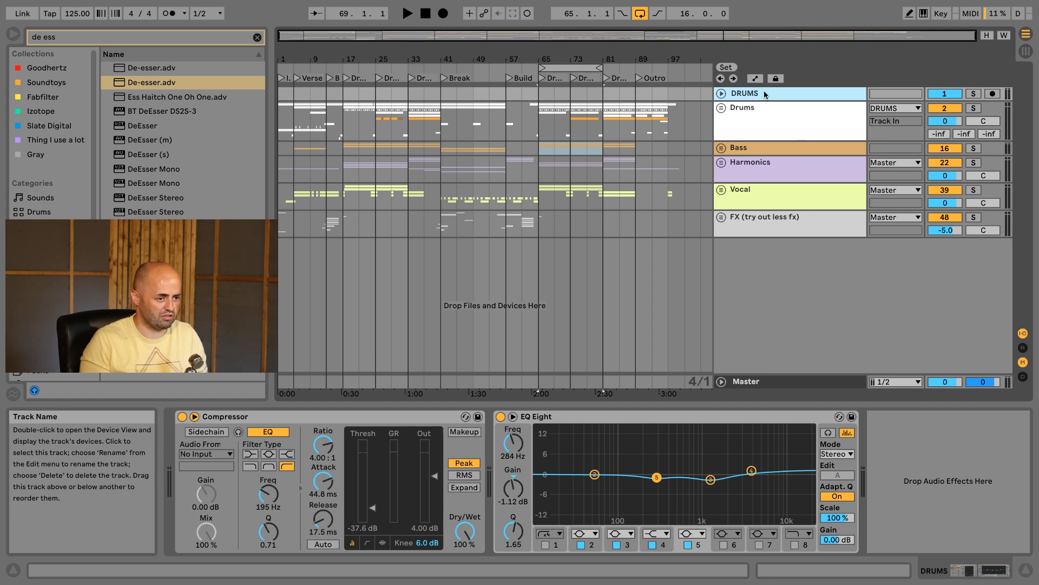
pyautogui.click(768, 172)
pyautogui.click(747, 197)
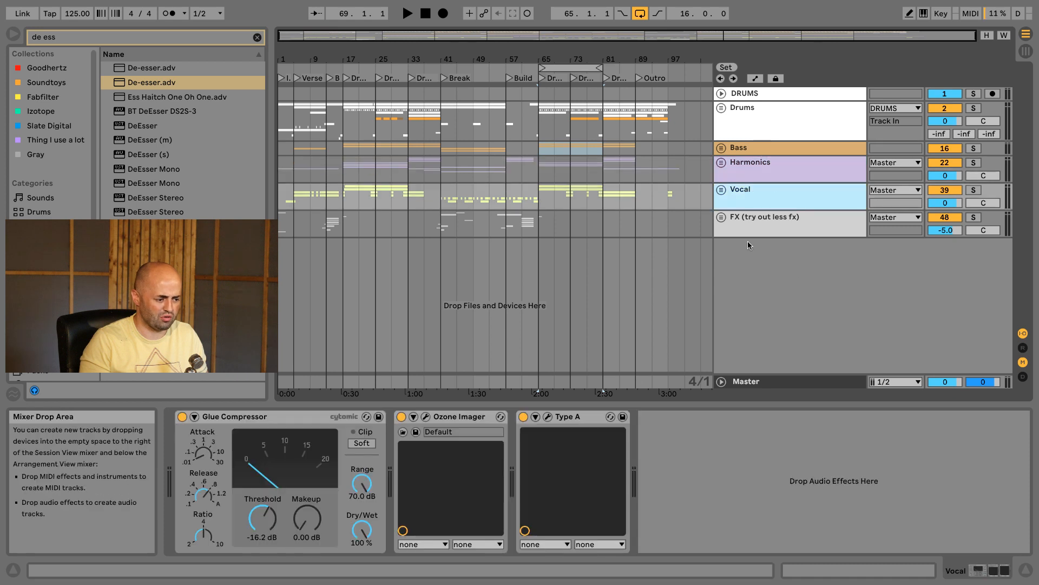
pyautogui.click(765, 380)
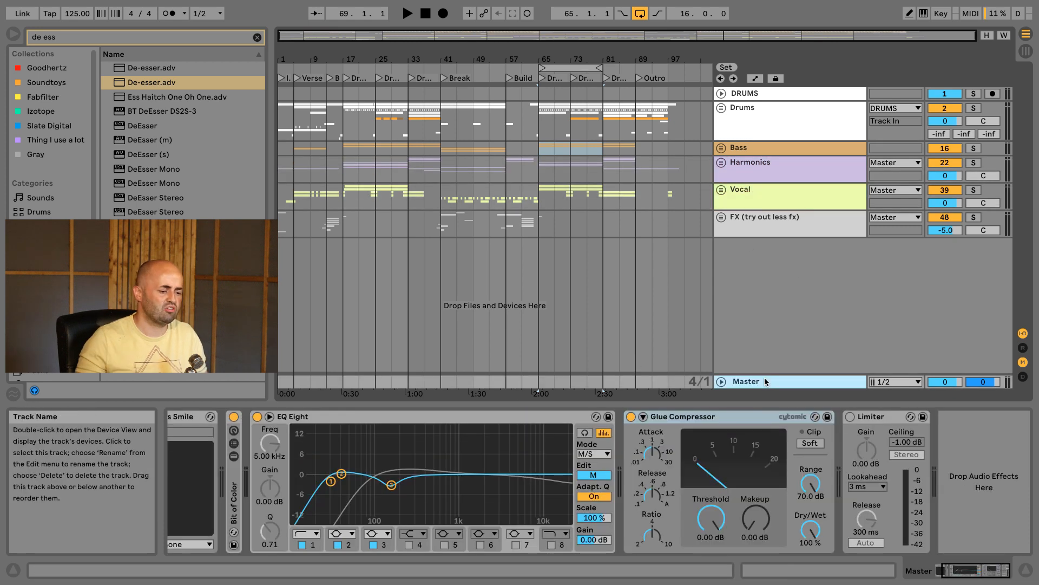
# Adjust the Glue Compressor's release and ratio and lower its threshold to -40.0 dB
pyautogui.click(656, 458)
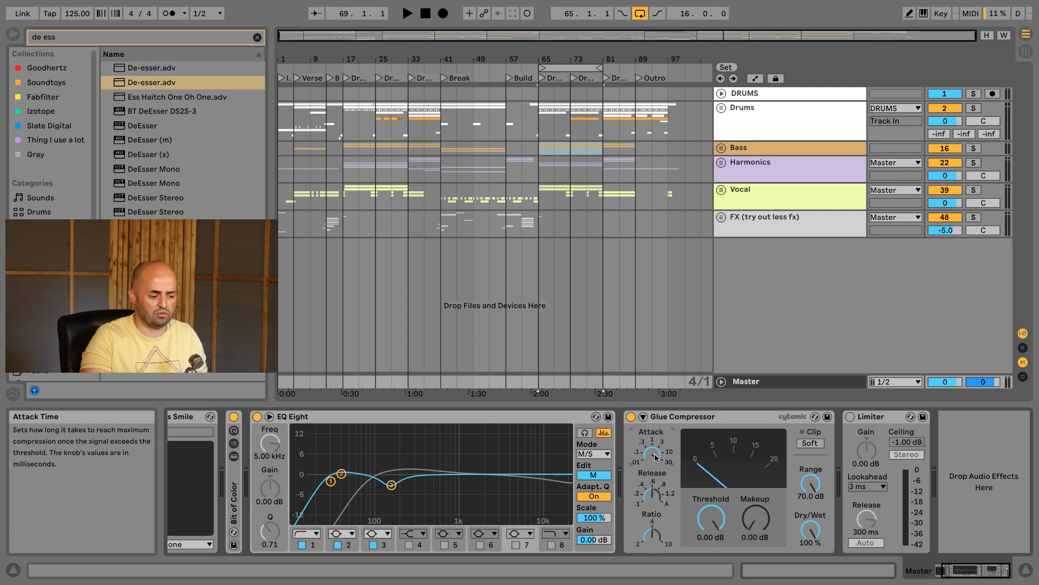
pyautogui.click(653, 494)
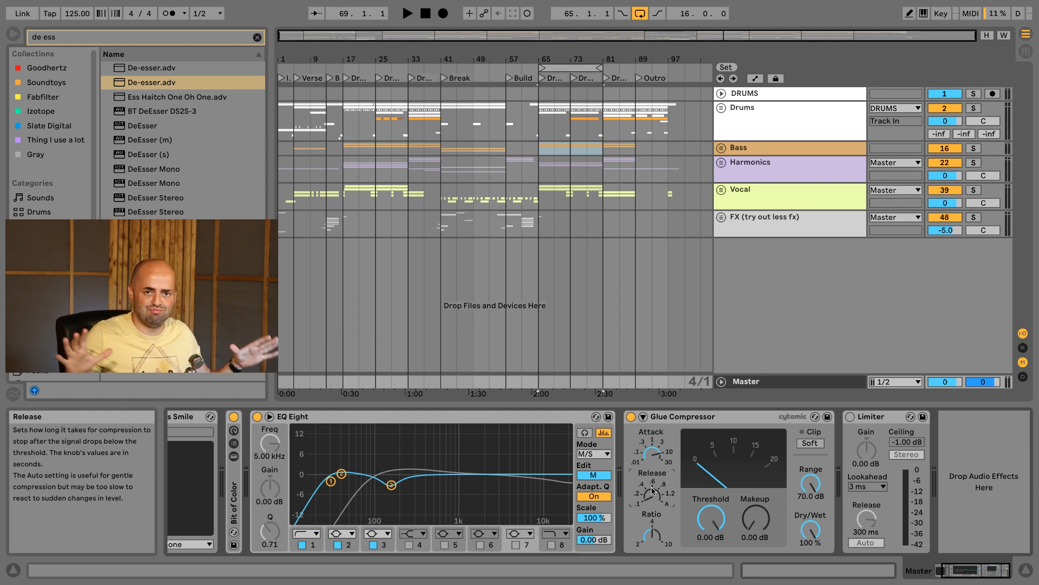
pyautogui.click(654, 535)
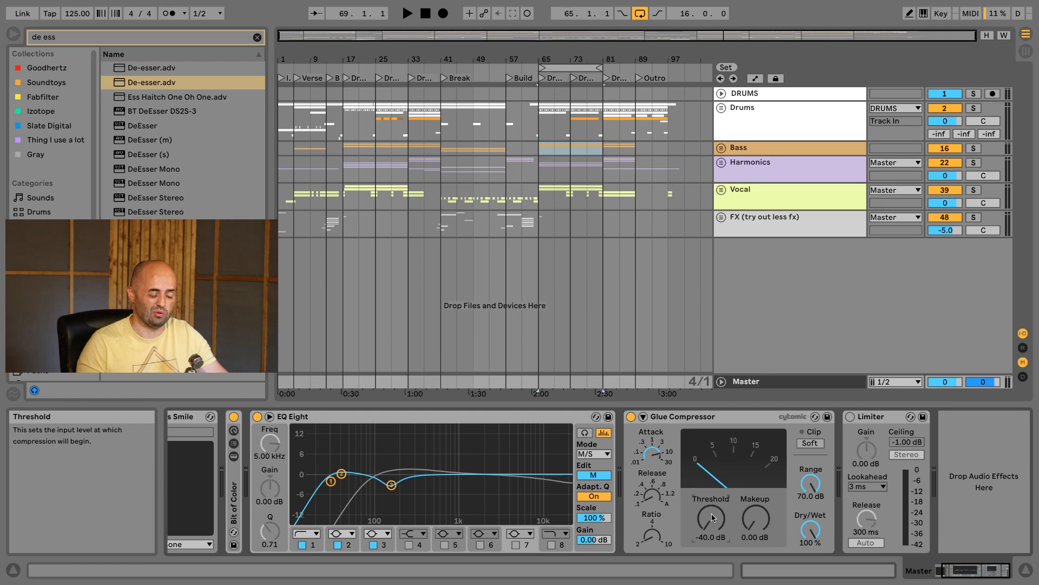
# Adjust the Glue Compressor's attack while playing the loop, and replay the loop from its start to hear the compression
pyautogui.press('space')
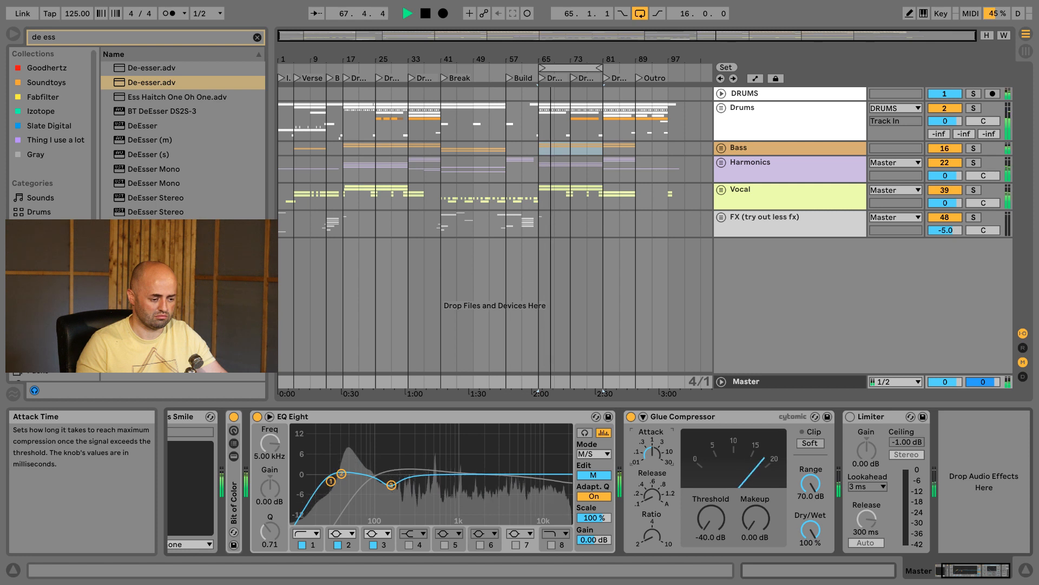
pyautogui.moveTo(660, 461); pyautogui.dragTo(659, 451)
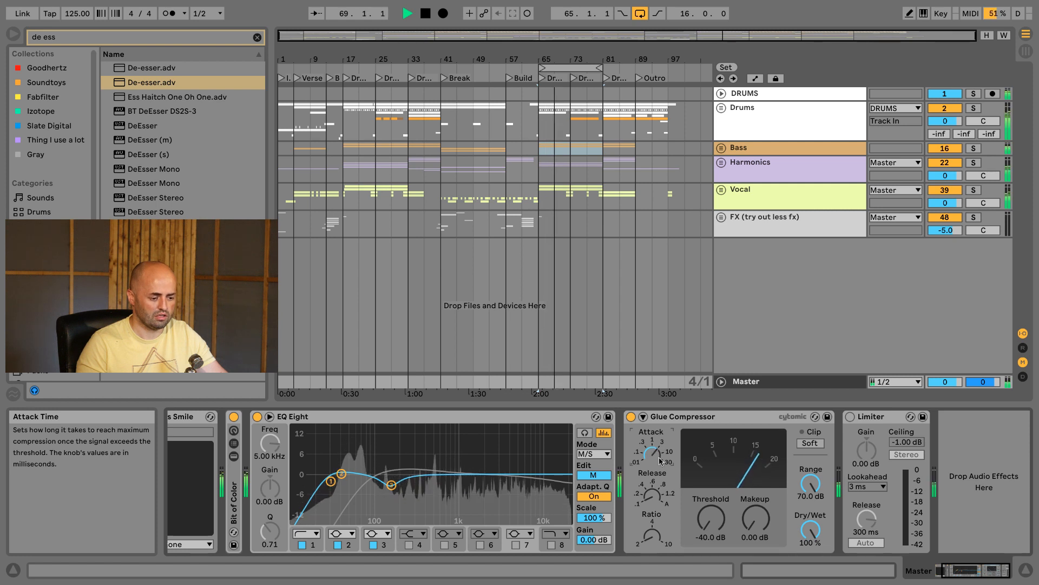
pyautogui.press('space')
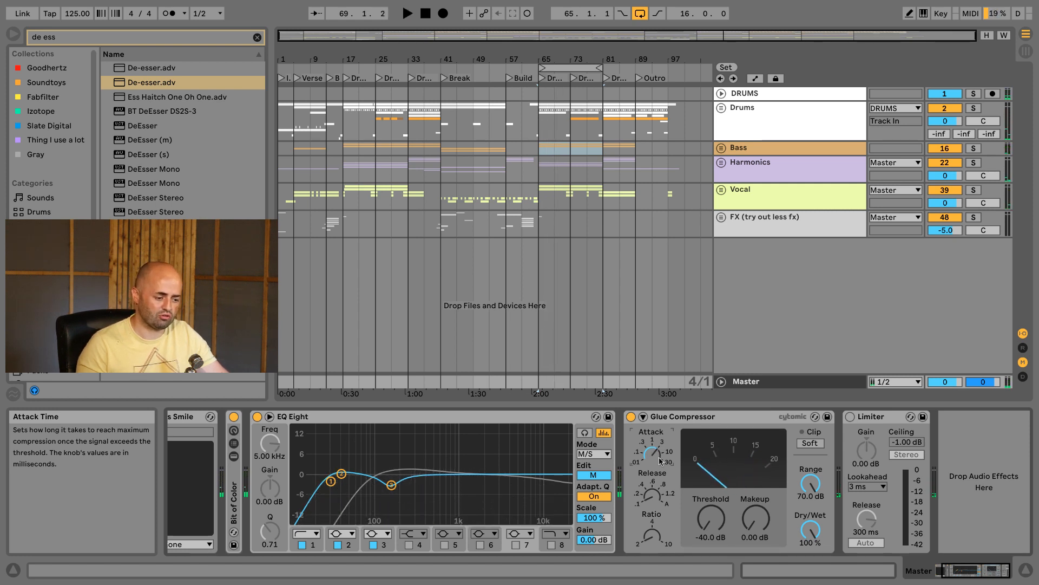
pyautogui.press('space')
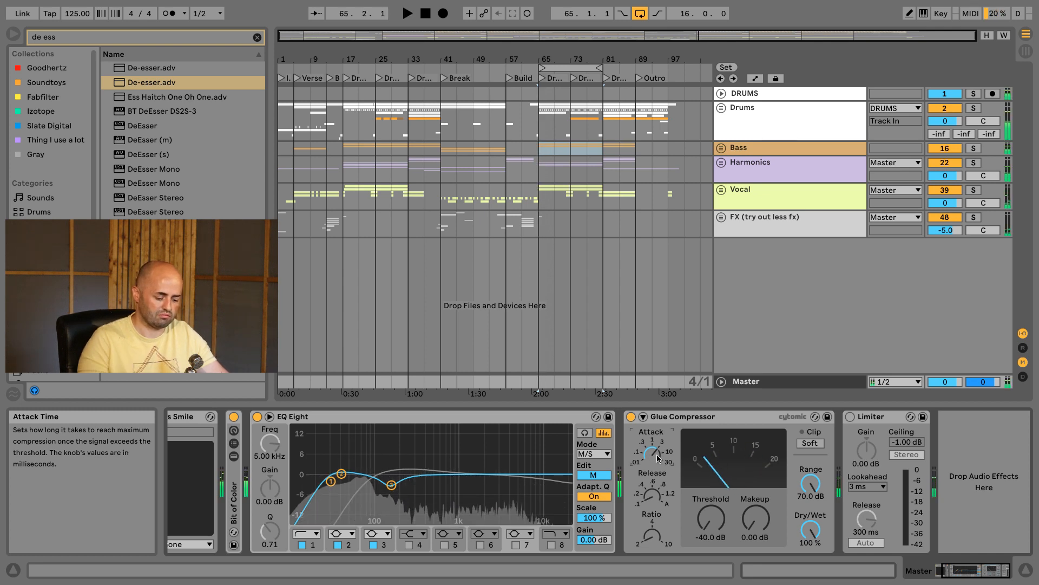
pyautogui.press('space')
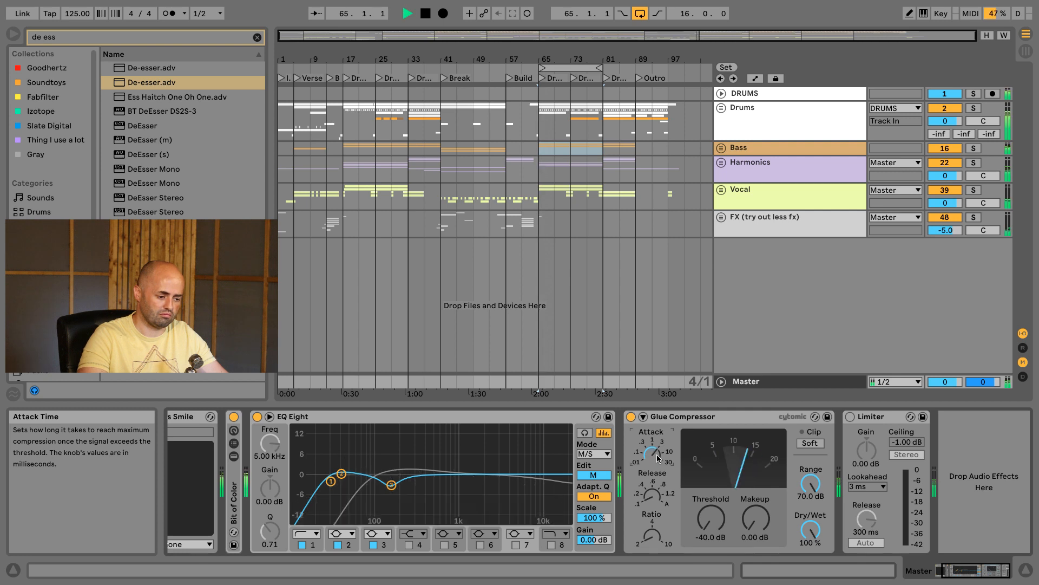
pyautogui.press('space')
pyautogui.press('space')
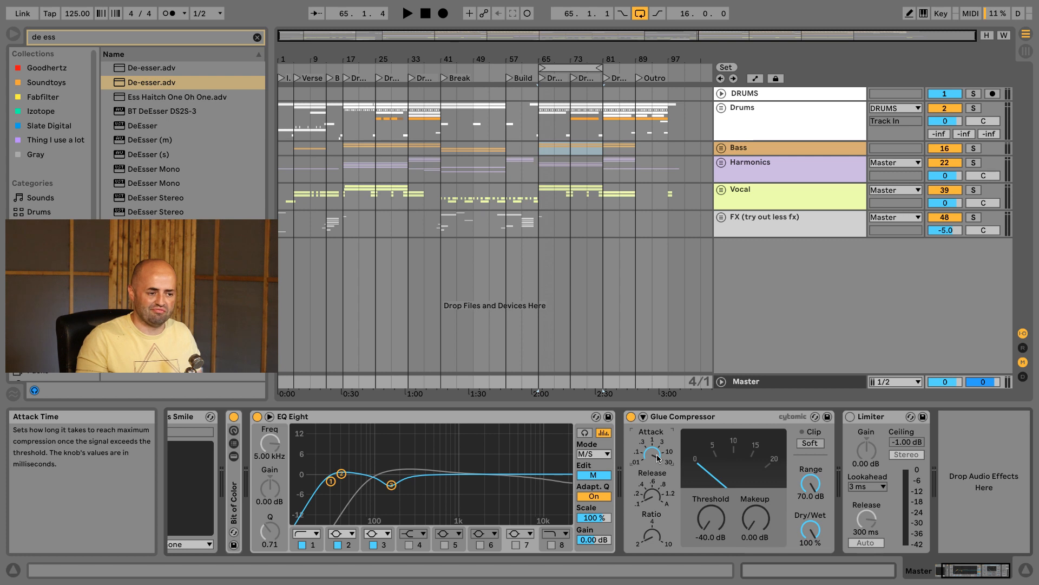
# Audition the Kick track with its EQ Eight bypassed, reactivate the EQ, and go back to the Master chain with the Drums group folded
pyautogui.click(721, 107)
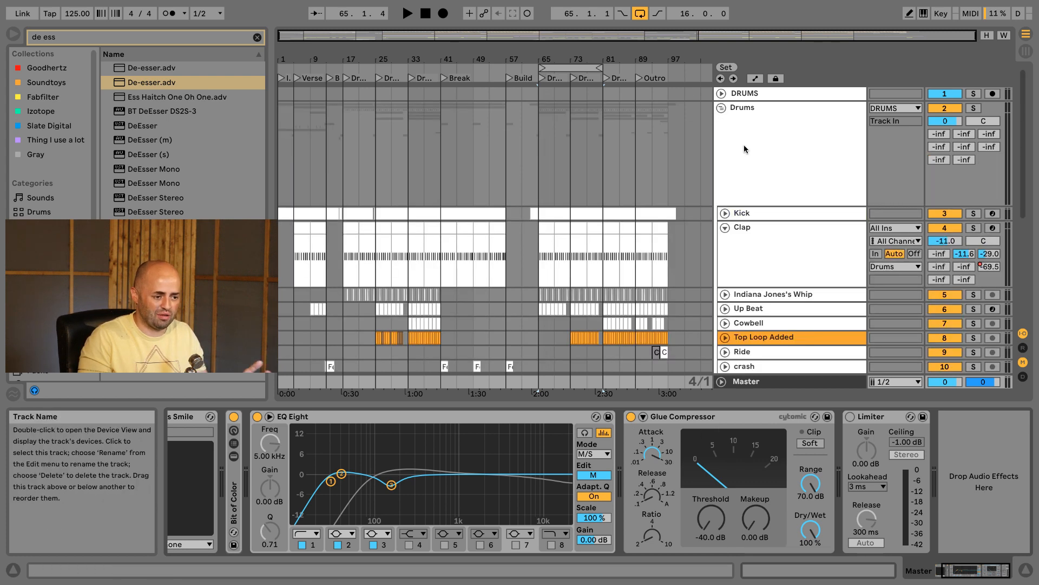
pyautogui.click(752, 213)
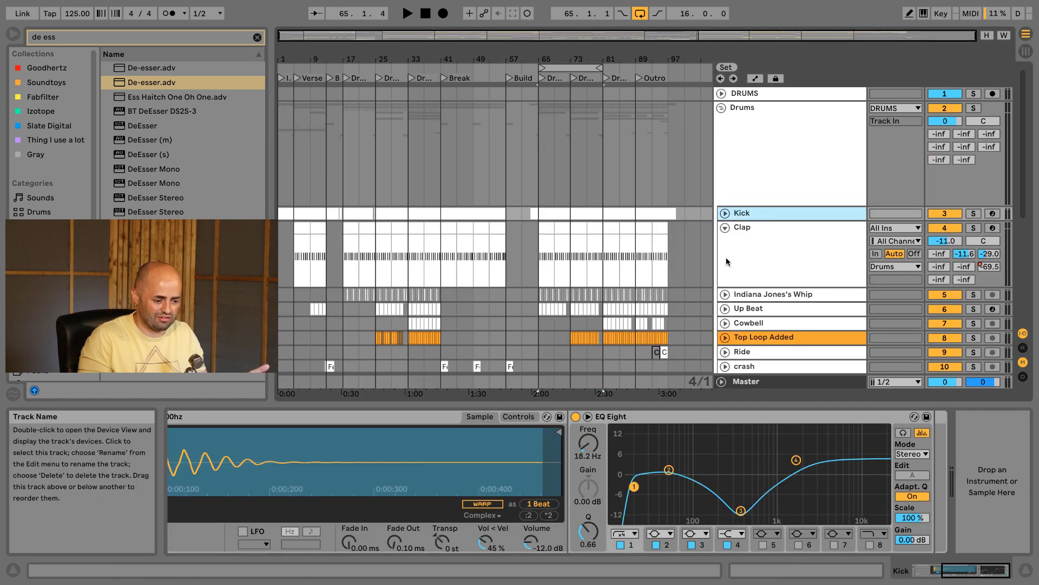
pyautogui.click(575, 417)
pyautogui.press('space')
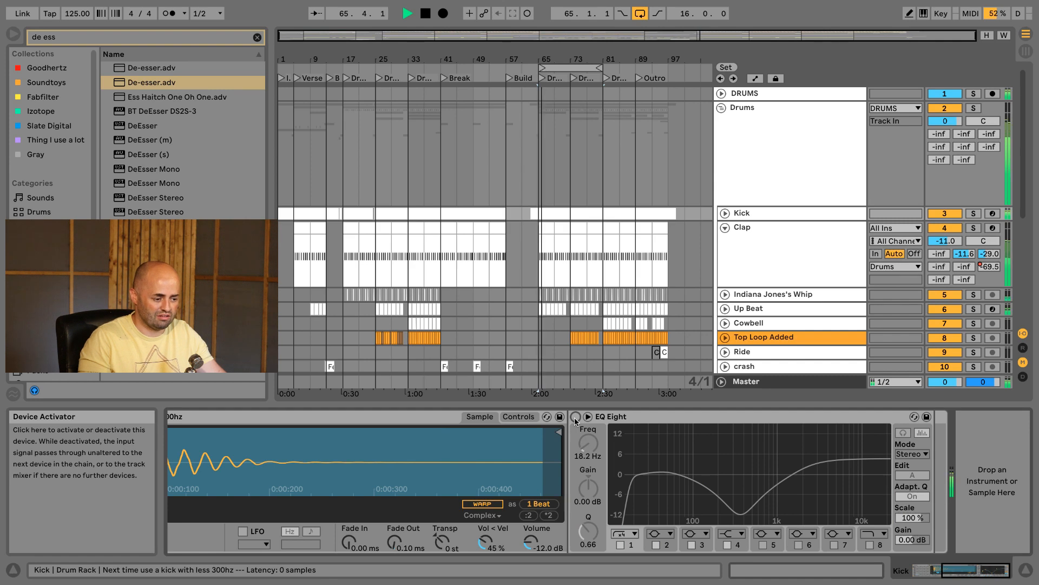
pyautogui.click(575, 418)
pyautogui.click(743, 382)
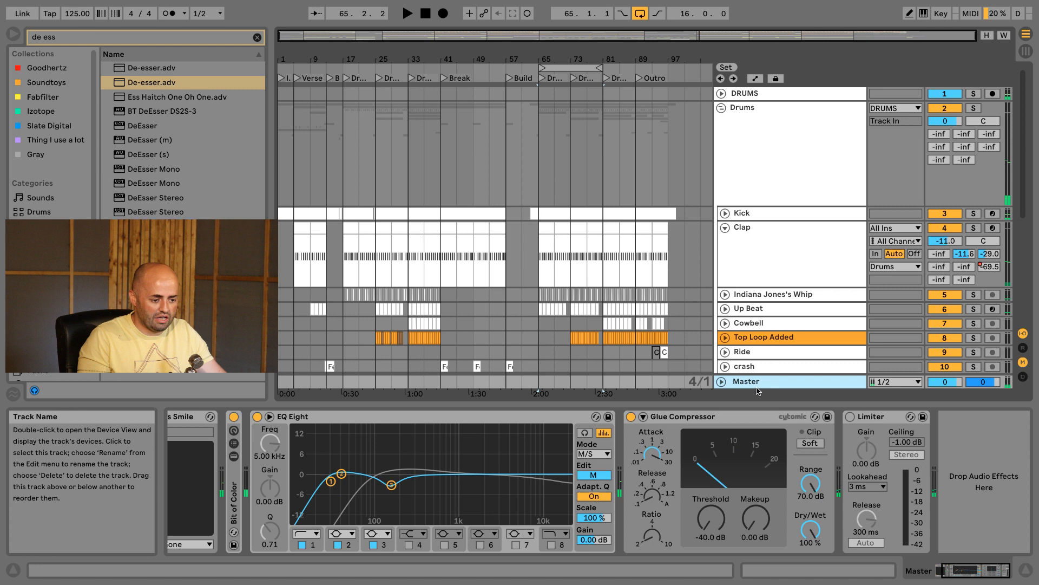
pyautogui.click(755, 383)
pyautogui.click(721, 108)
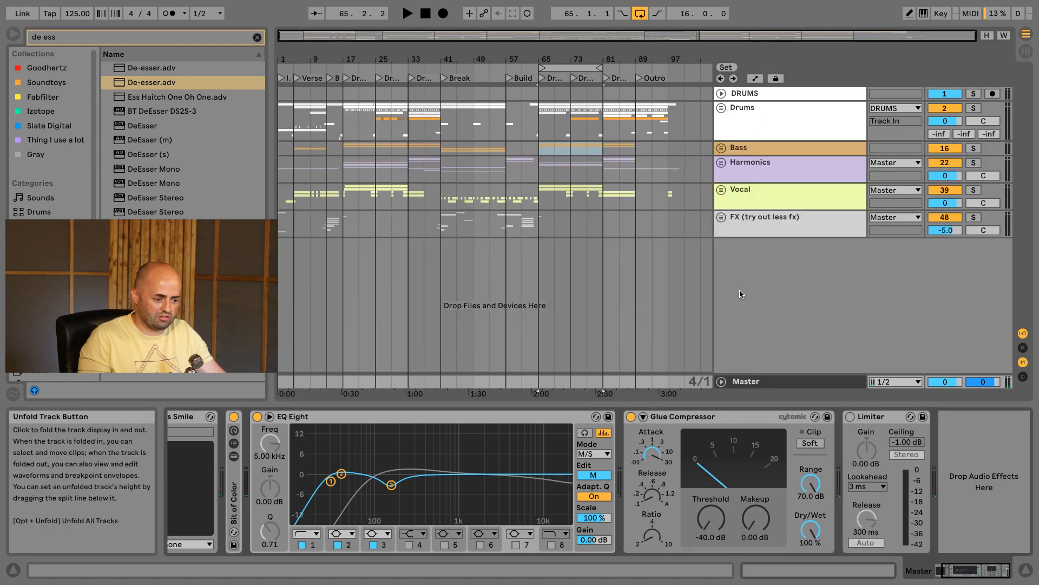
# Set the Glue Compressor's threshold to -6.03 dB and compare the playing loop with the compressor bypassed and active
pyautogui.moveTo(711, 518); pyautogui.dragTo(711, 536)
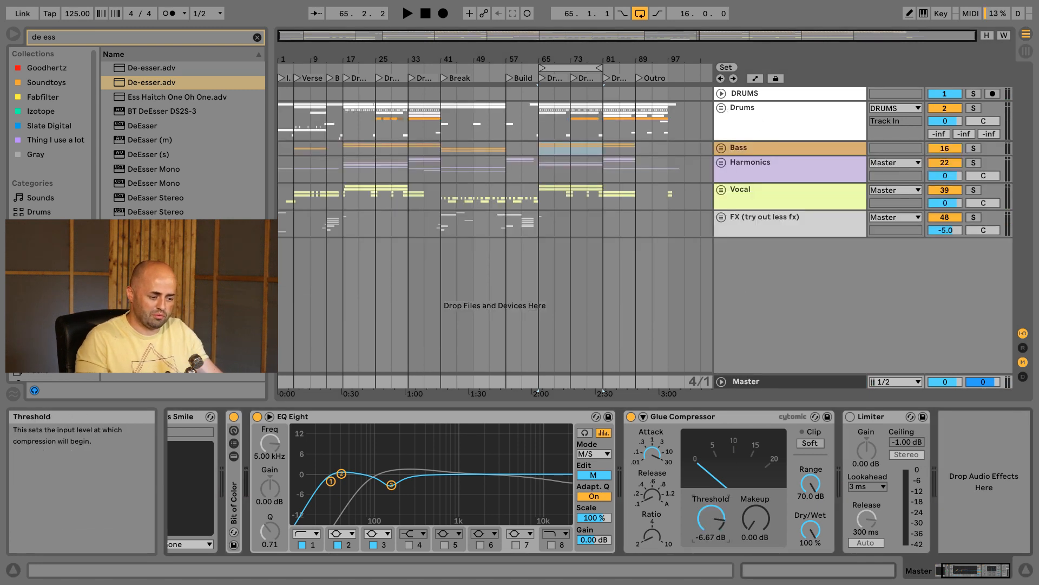
pyautogui.press('space')
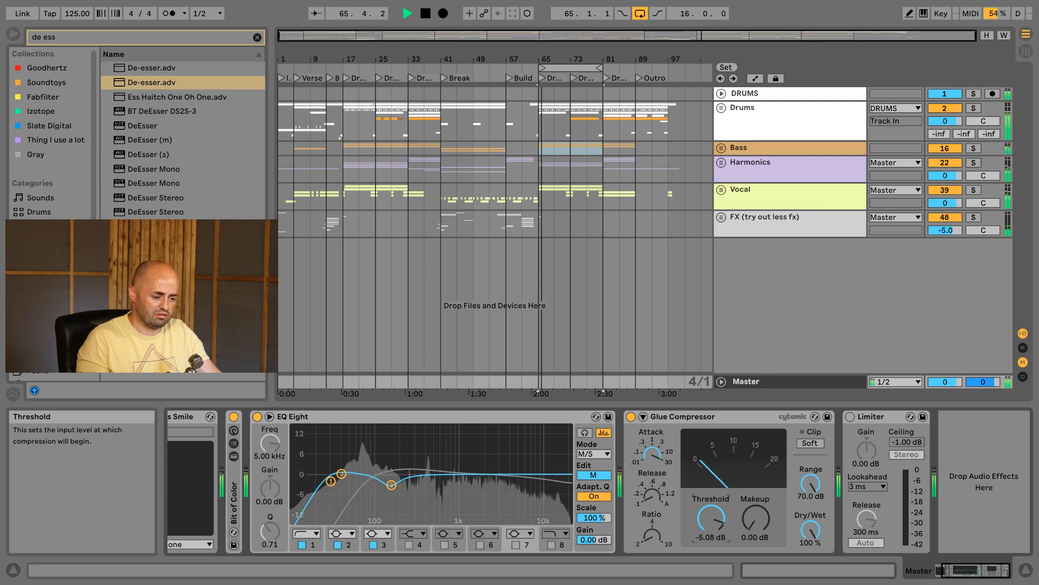
pyautogui.moveTo(710, 518); pyautogui.dragTo(710, 516)
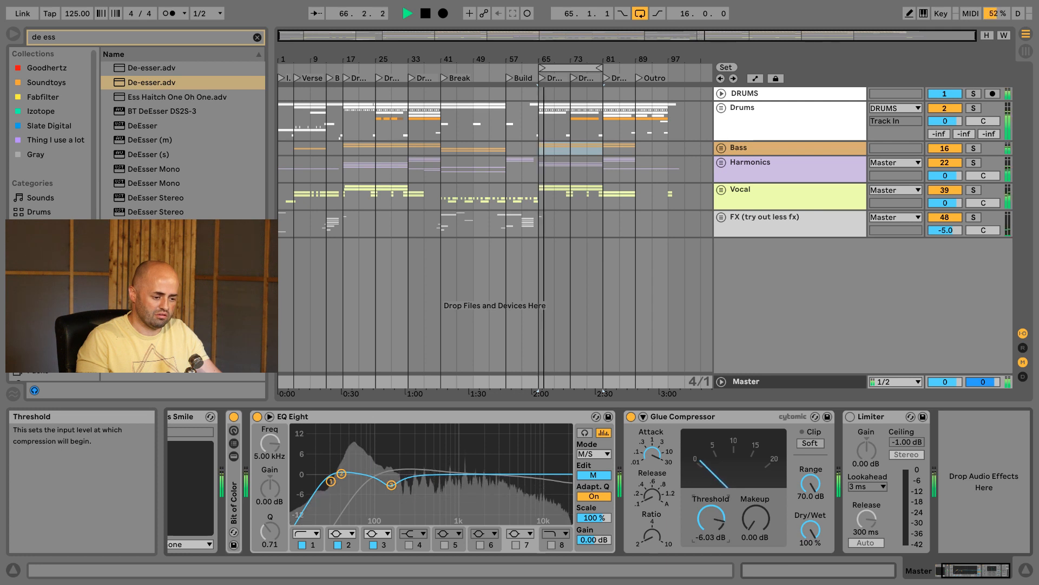
pyautogui.click(631, 416)
pyautogui.click(631, 417)
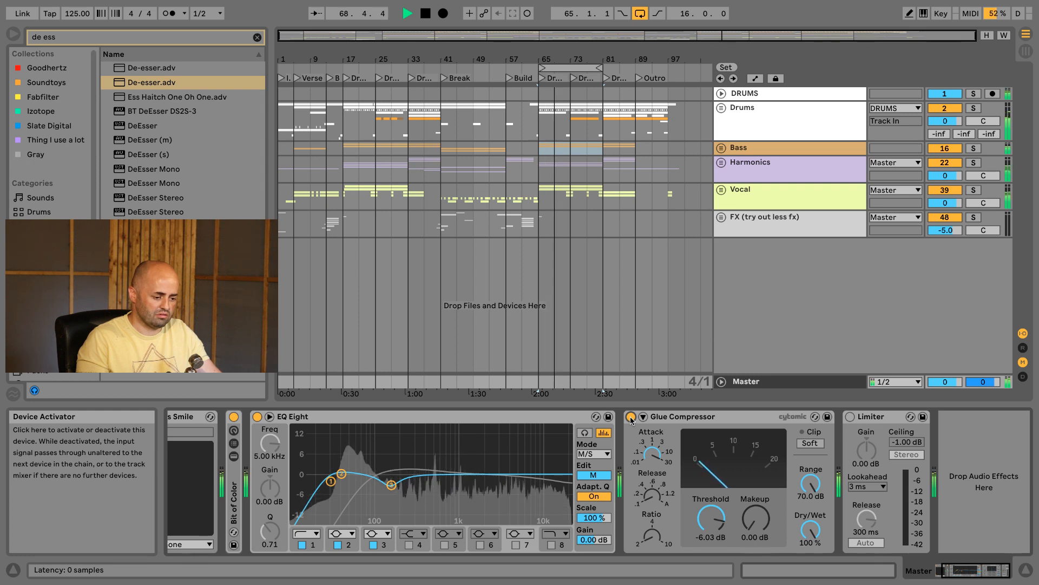
pyautogui.press('space')
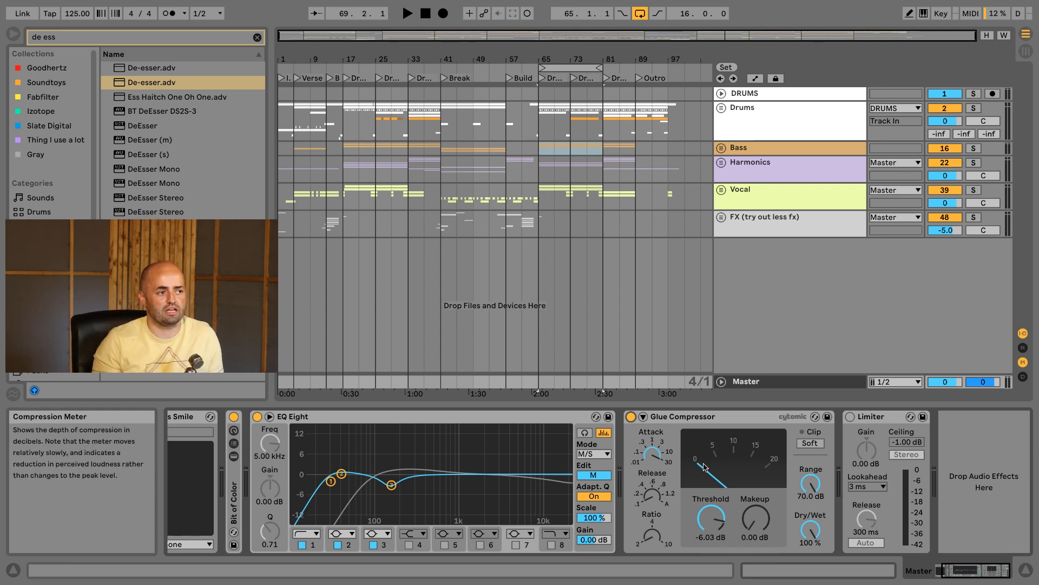
# Enable the Glue Compressor's sidechain EQ with a high-pass filter at 238 Hz and set the threshold to -16.8 dB
pyautogui.click(643, 416)
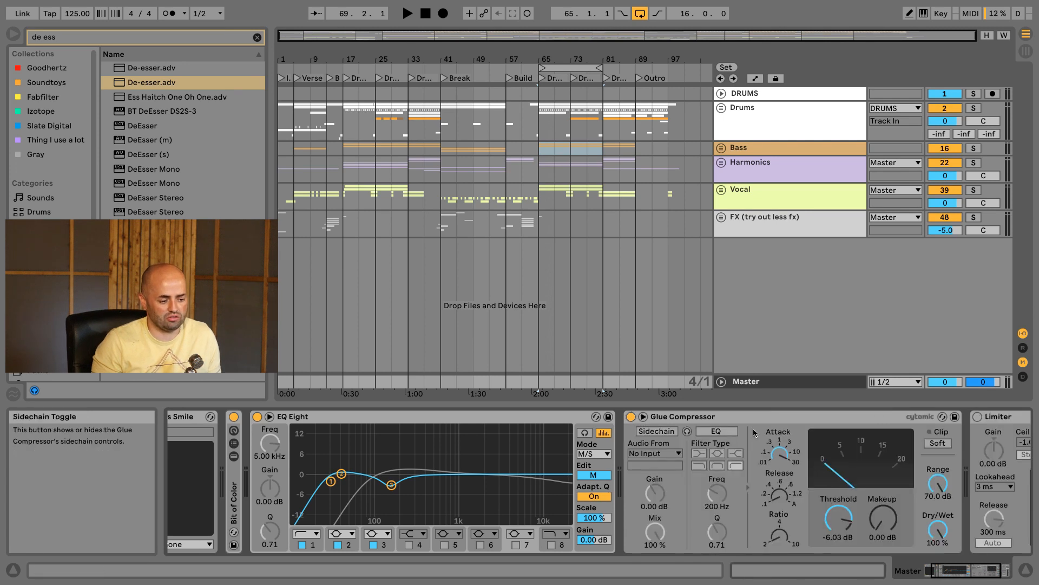
pyautogui.hscroll(4, 645, 502)
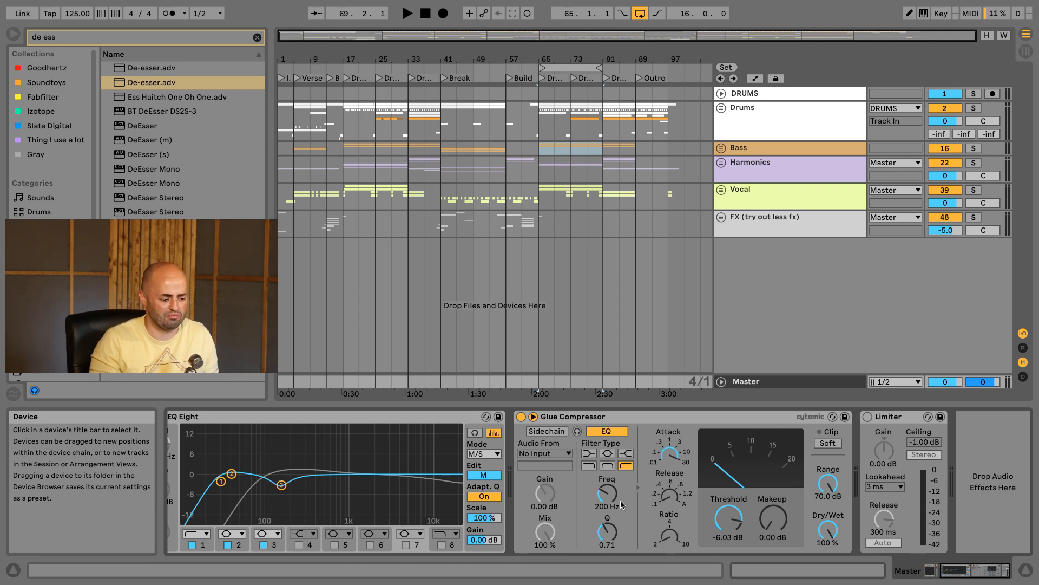
pyautogui.moveTo(614, 498); pyautogui.dragTo(614, 484)
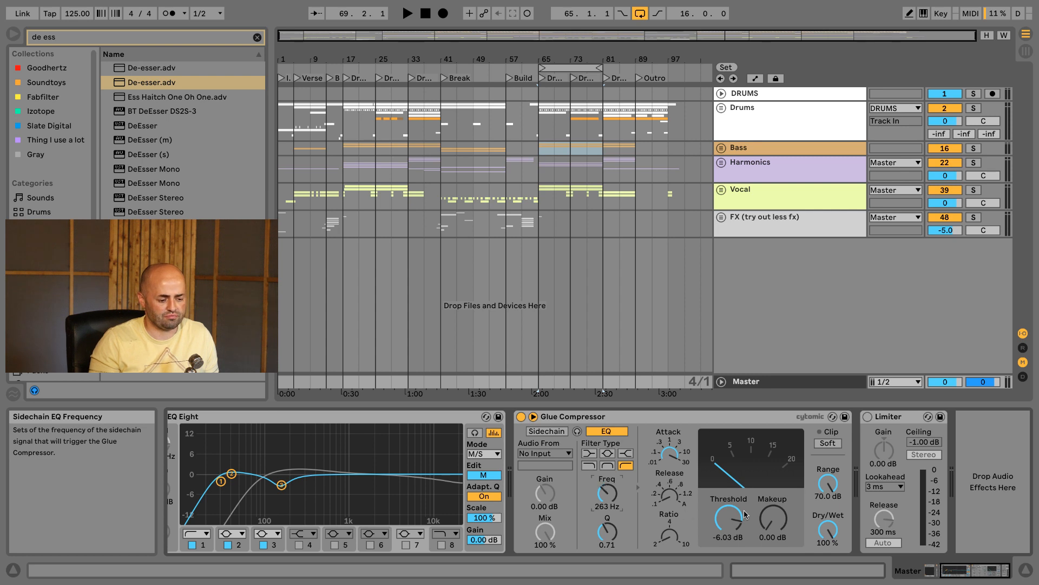
pyautogui.moveTo(742, 515); pyautogui.dragTo(742, 536)
pyautogui.moveTo(607, 492)
pyautogui.mouseDown()
pyautogui.moveTo(607, 476)
pyautogui.moveTo(615, 483)
pyautogui.mouseUp()
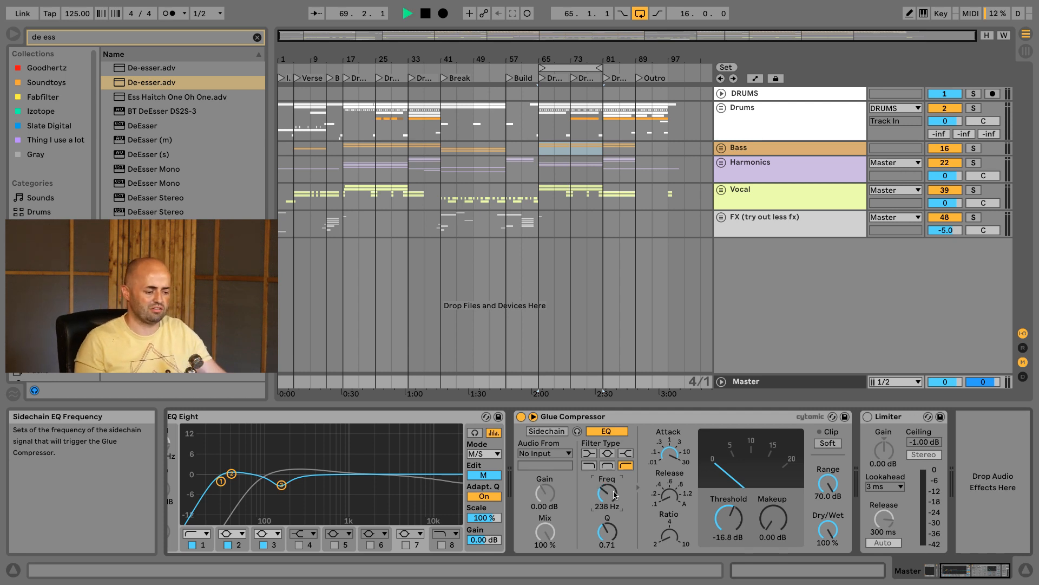
# With the loop playing, set the Glue Compressor's sidechain EQ frequency to 160 Hz and its makeup gain to 1.11 dB
pyautogui.press('space')
pyautogui.moveTo(615, 495)
pyautogui.mouseDown()
pyautogui.moveTo(615, 514)
pyautogui.moveTo(615, 502)
pyautogui.mouseUp()
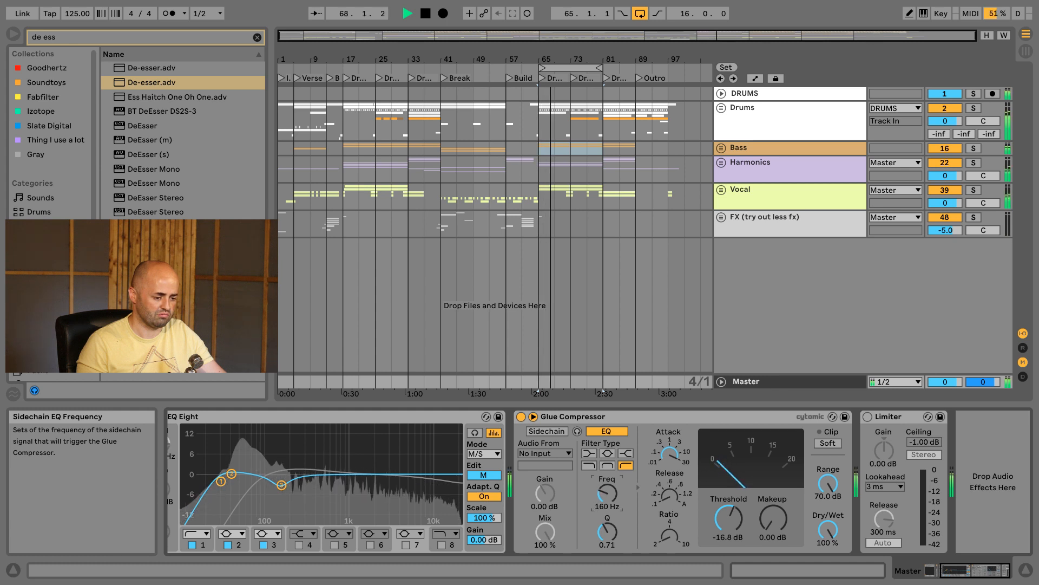
pyautogui.moveTo(774, 520); pyautogui.dragTo(774, 515)
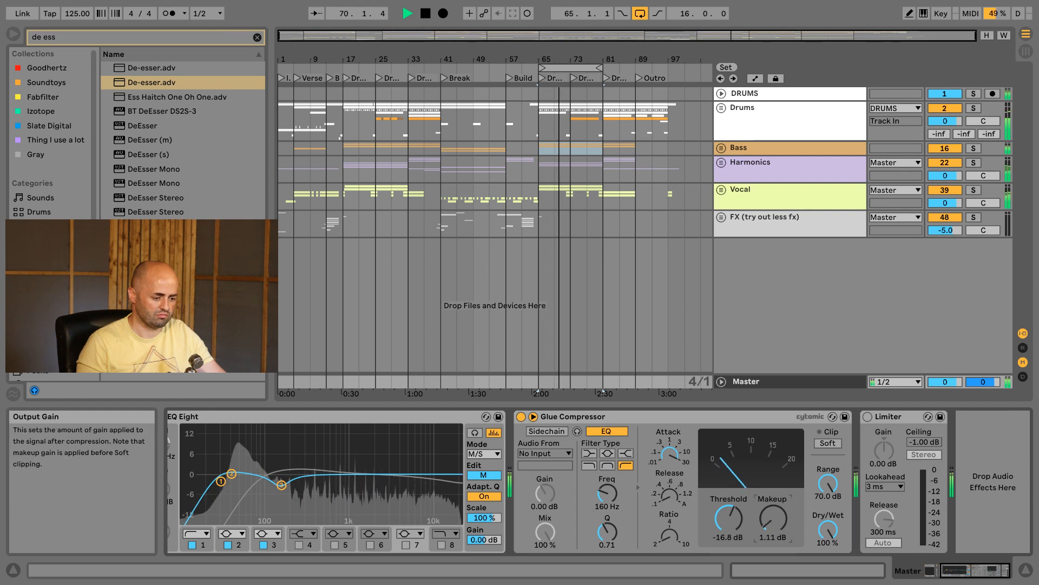
pyautogui.press('space')
# Search the browser for "eq" and insert a second EQ Eight between the Glue Compressor and the Limiter
pyautogui.doubleClick(134, 40)
pyautogui.hotkey('ctrl', 'a')
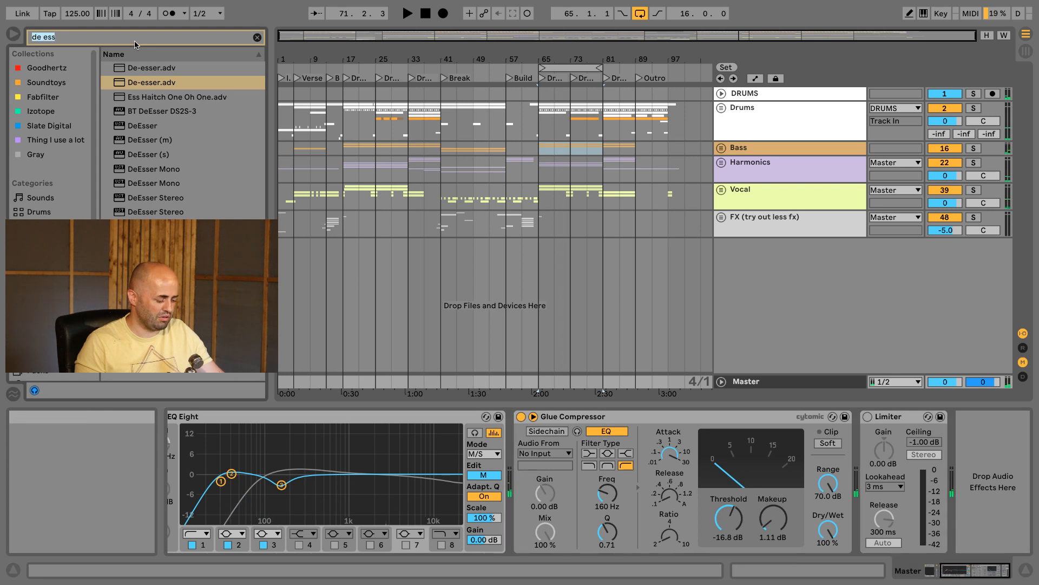
pyautogui.write('eq')
pyautogui.moveTo(419, 225); pyautogui.dragTo(963, 575)
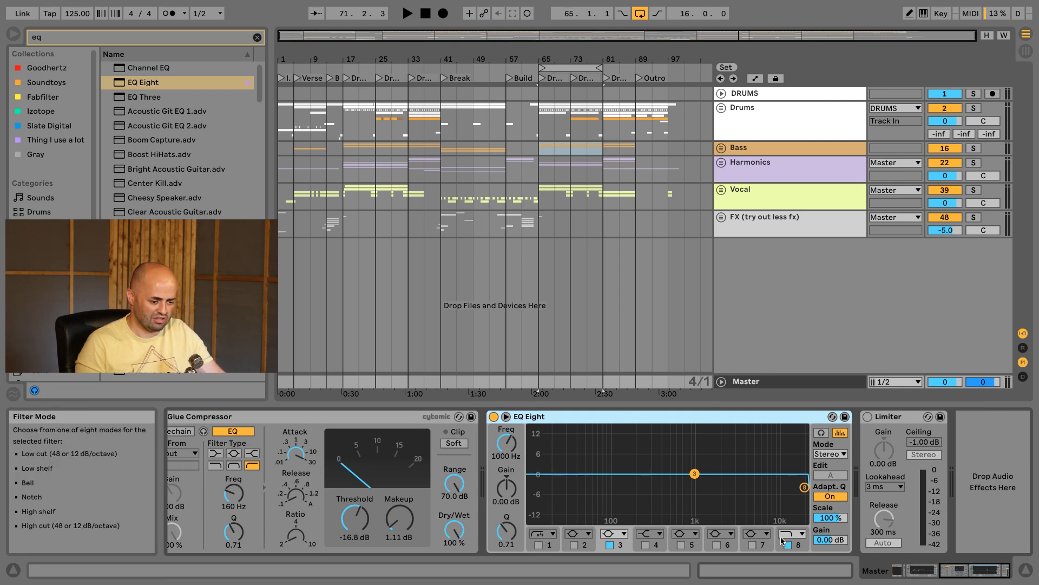
# Leave only band 3 active in the new EQ Eight and set it to -0.87 dB at 46.4 Hz while auditioning the loop
pyautogui.moveTo(693, 475); pyautogui.dragTo(585, 476)
pyautogui.press('space')
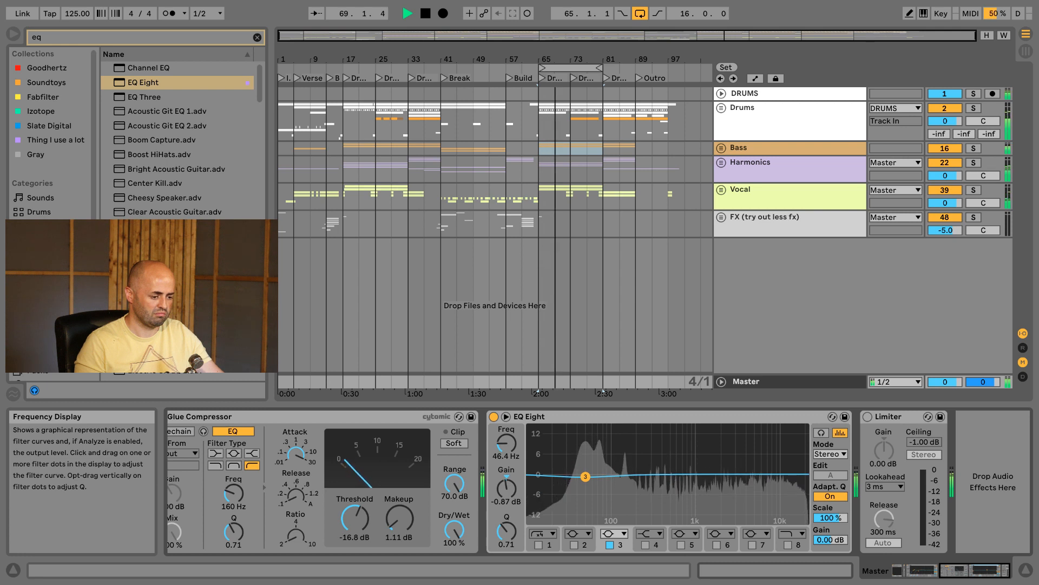
pyautogui.press('space')
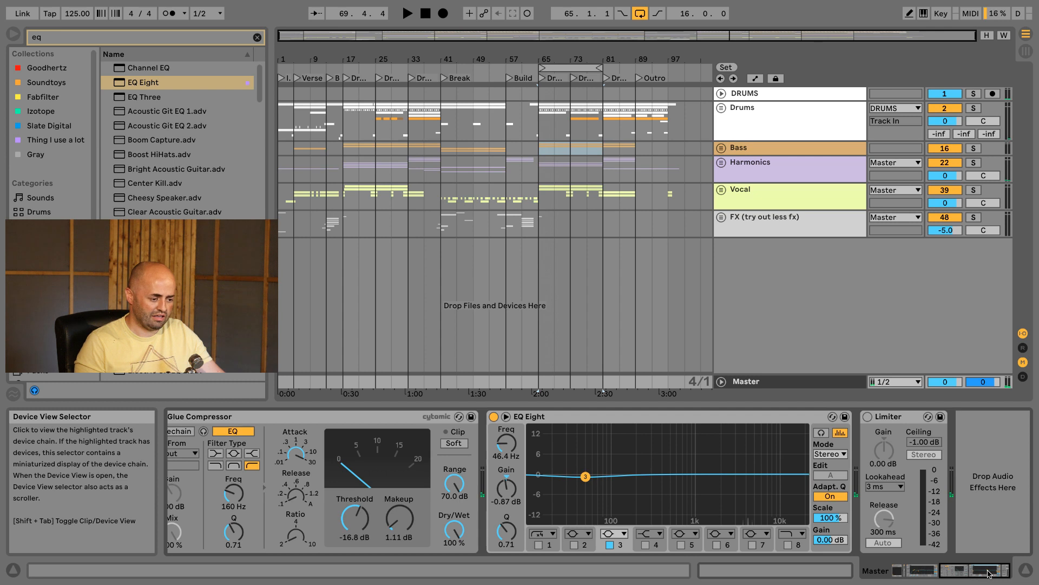
# Set the new EQ Eight to M/S mode, switch editing to the side channel and deactivate all of its bands
pyautogui.click(830, 454)
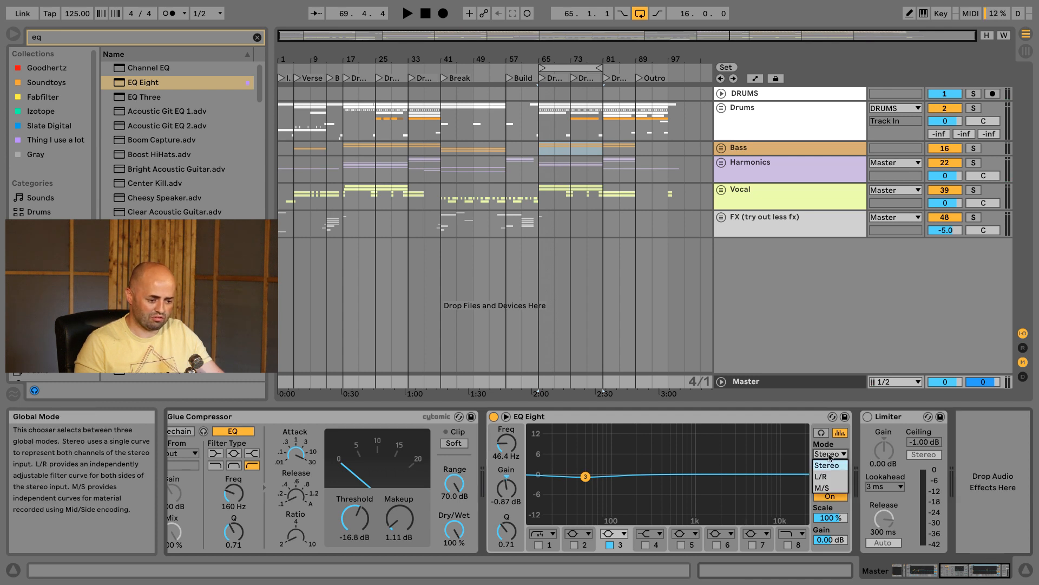
pyautogui.click(828, 488)
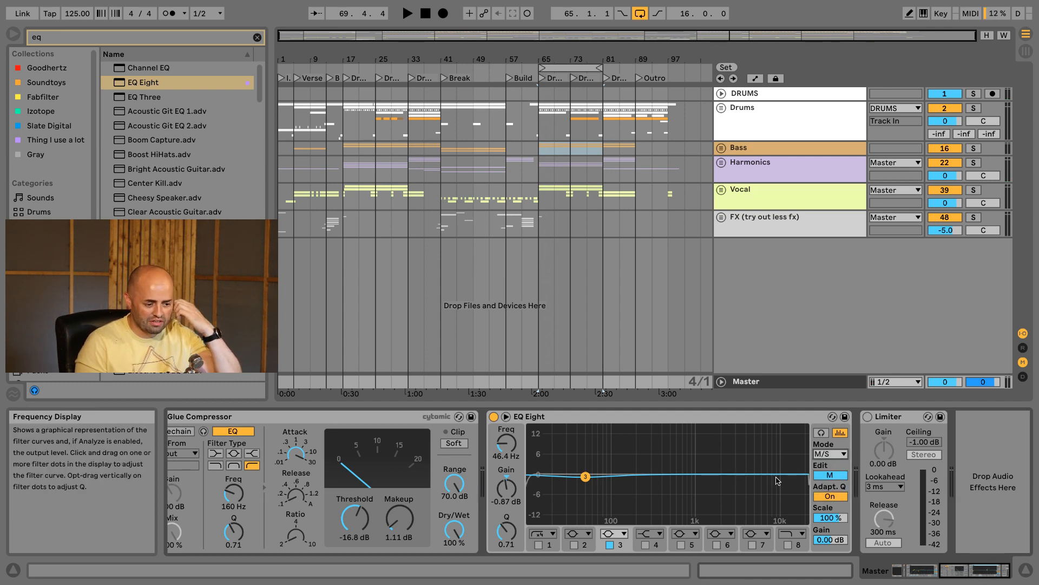
pyautogui.click(833, 475)
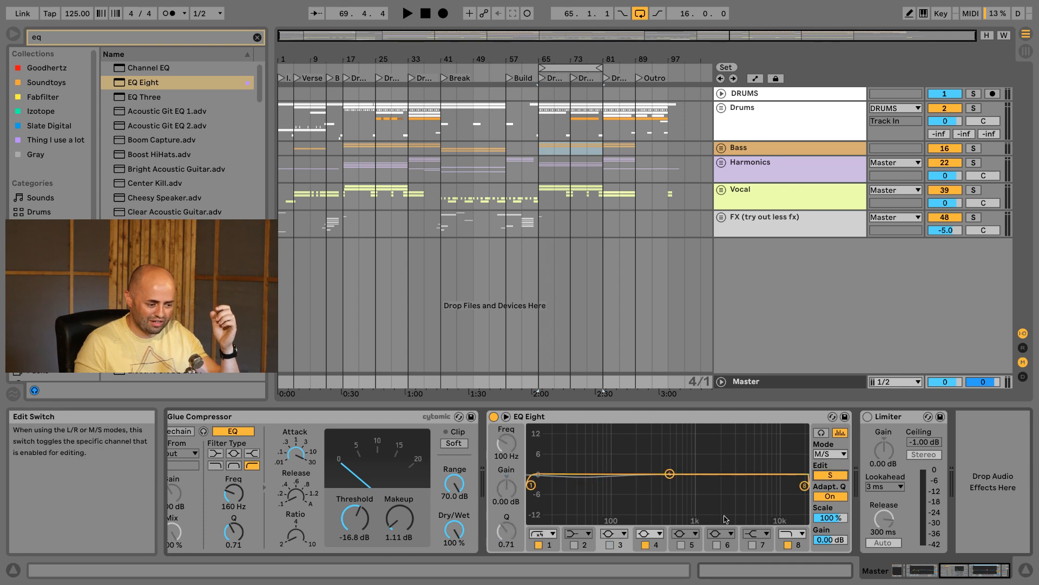
pyautogui.click(789, 544)
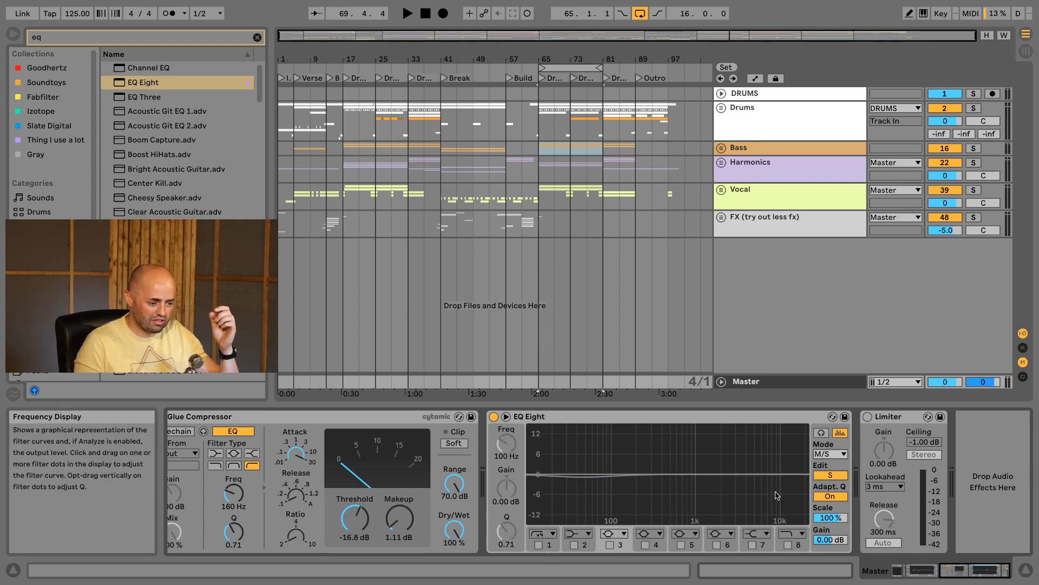
# Activate the Limiter, switch to Session View and play the loop to check the Master level meter
pyautogui.click(868, 417)
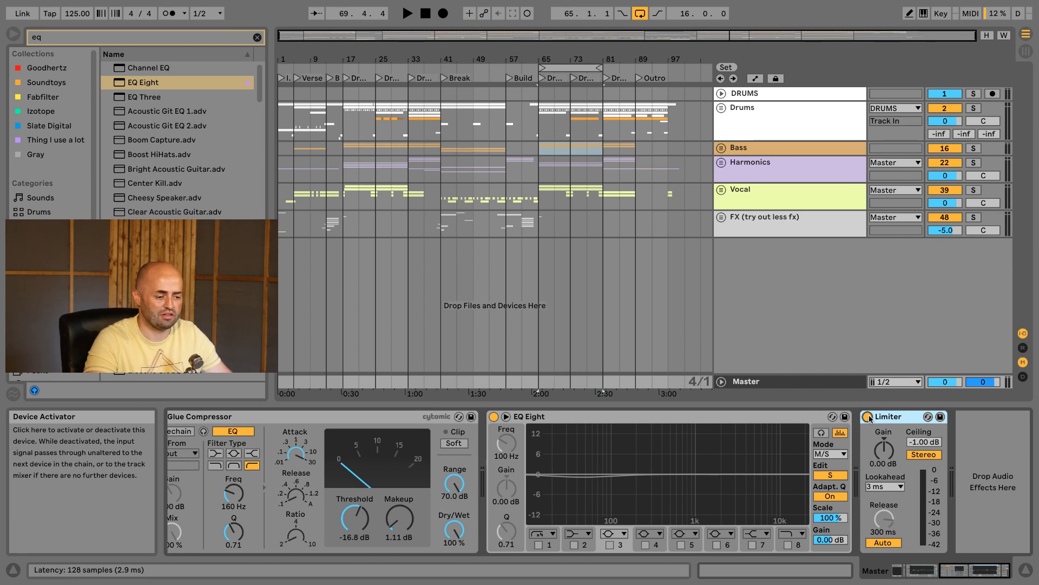
pyautogui.press('Tab')
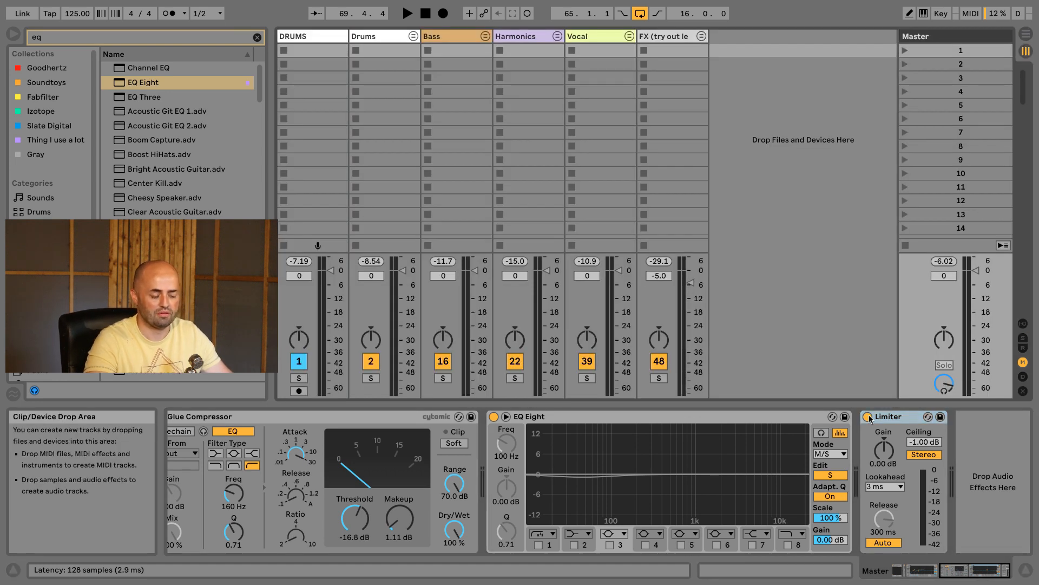
pyautogui.moveTo(934, 251)
pyautogui.mouseDown()
pyautogui.moveTo(934, 302)
pyautogui.moveTo(934, 248)
pyautogui.mouseUp()
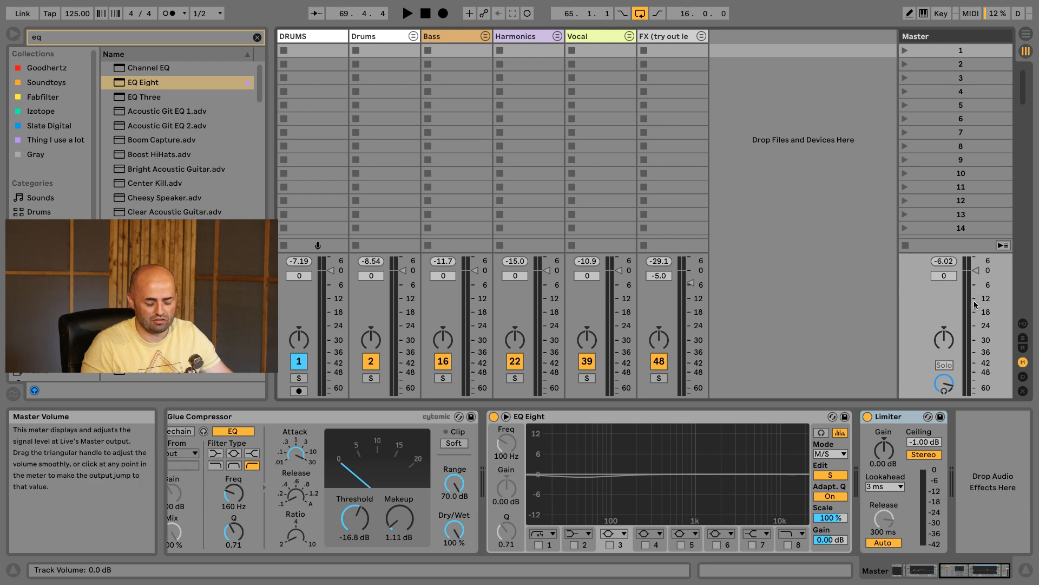
pyautogui.press('space')
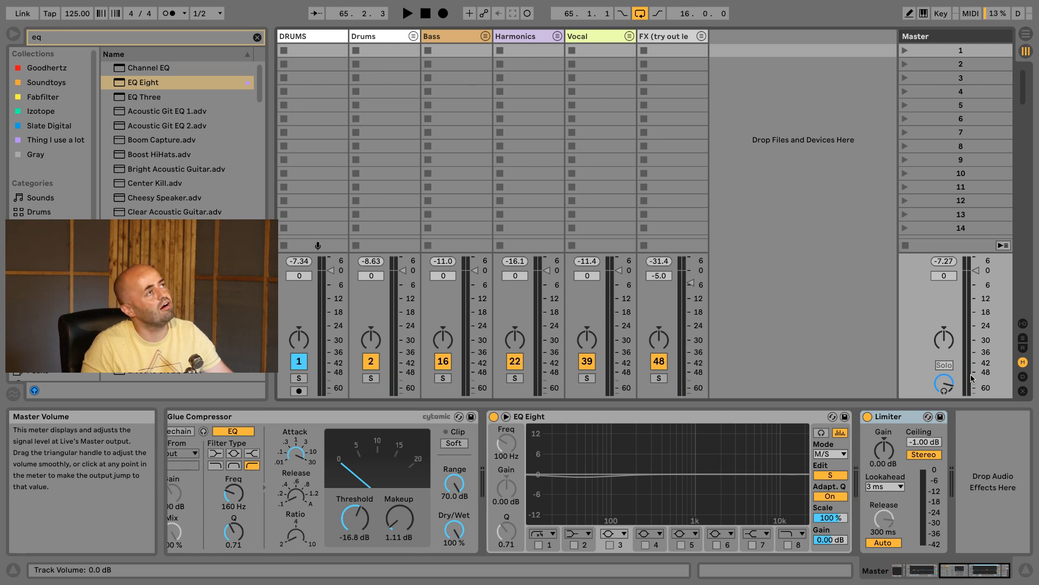
pyautogui.press('space')
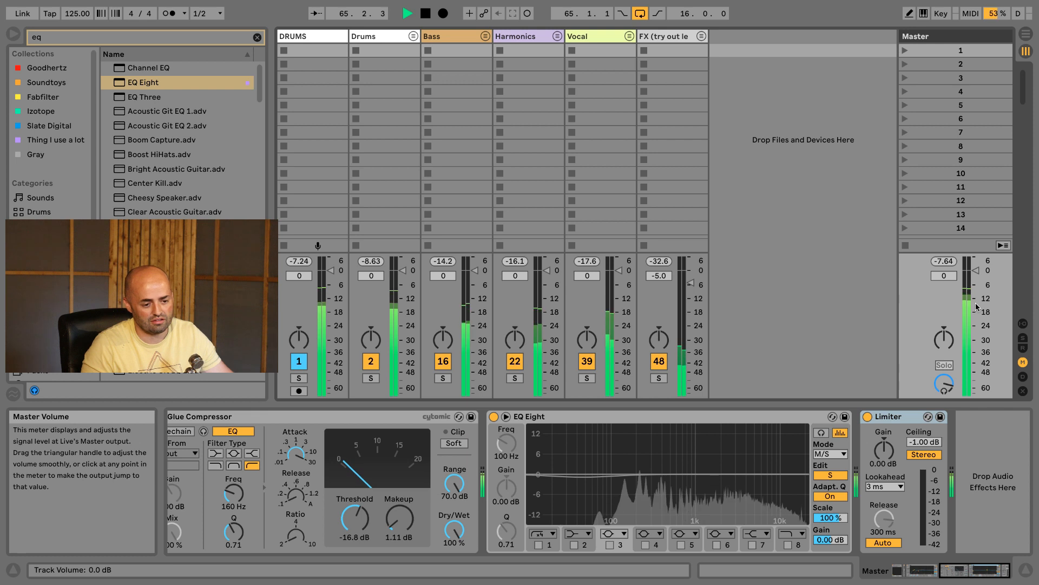
# Stop the loop, delete the Limiter at the end of the Master chain and search the browser for "limiter"
pyautogui.press('space')
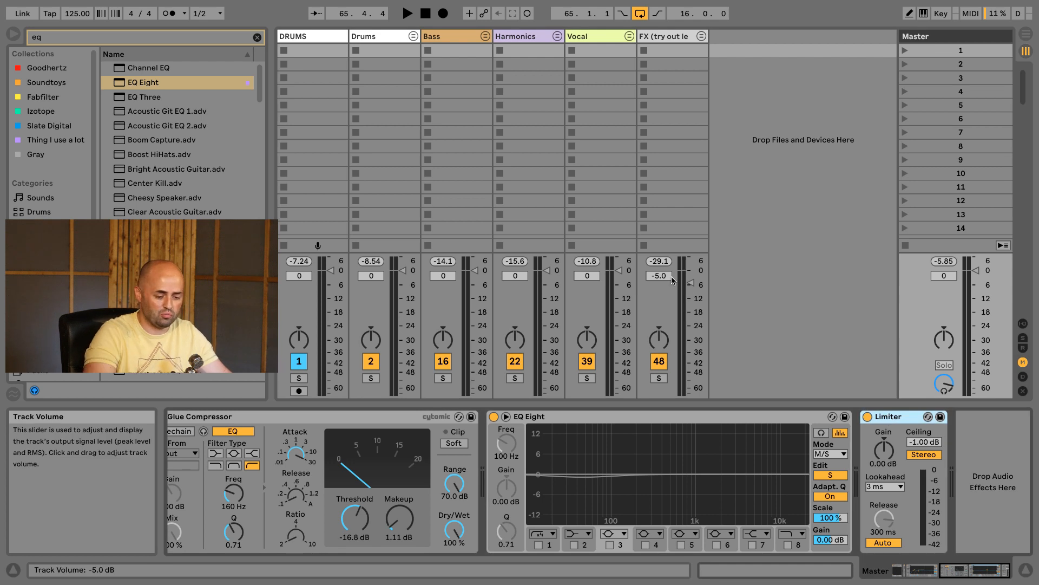
pyautogui.press('Delete')
pyautogui.click(148, 36)
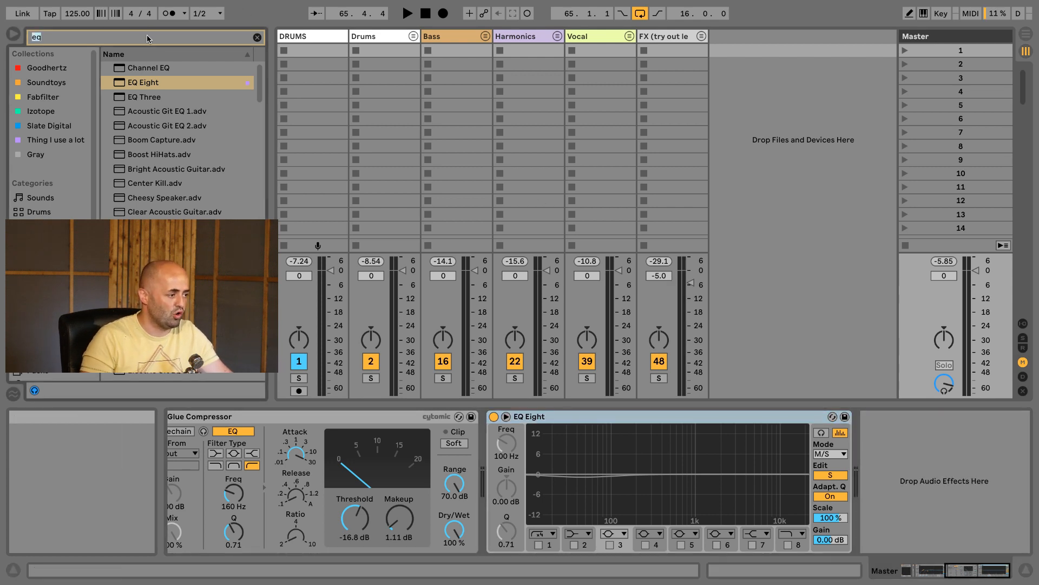
pyautogui.write('limiter')
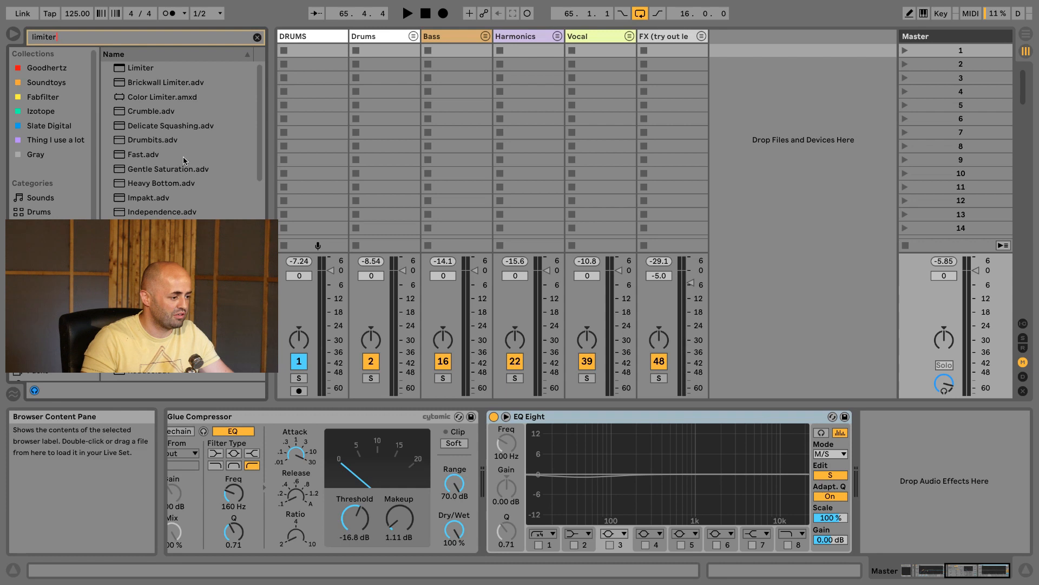
# Try the Limiter adjusted gain rack at the end of the Master chain with its Gain macro at 127, and remove it
pyautogui.moveTo(141, 68); pyautogui.dragTo(872, 461)
pyautogui.moveTo(809, 470); pyautogui.dragTo(809, 430)
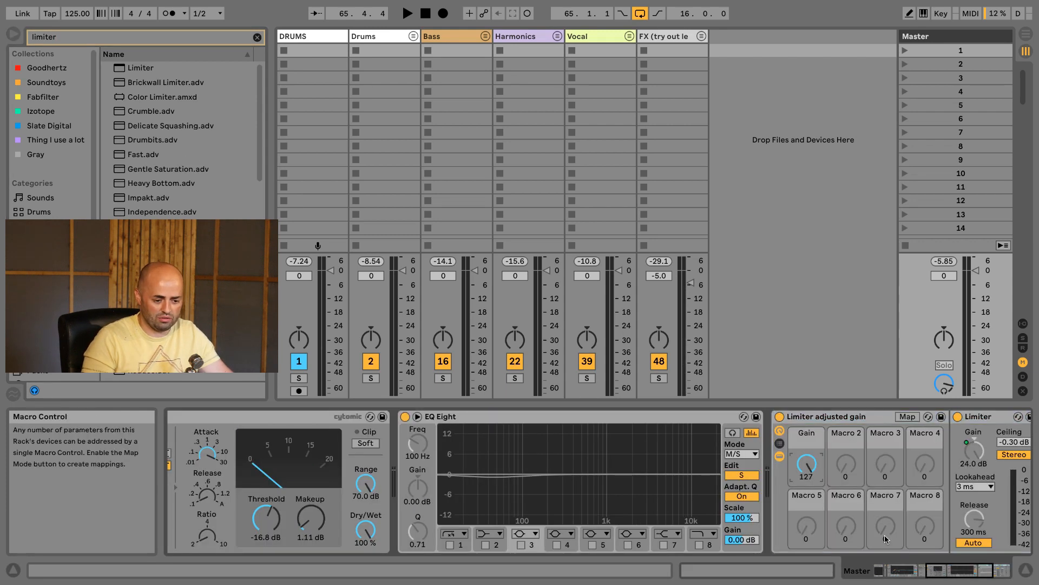
pyautogui.moveTo(973, 572); pyautogui.dragTo(993, 572)
pyautogui.press('space')
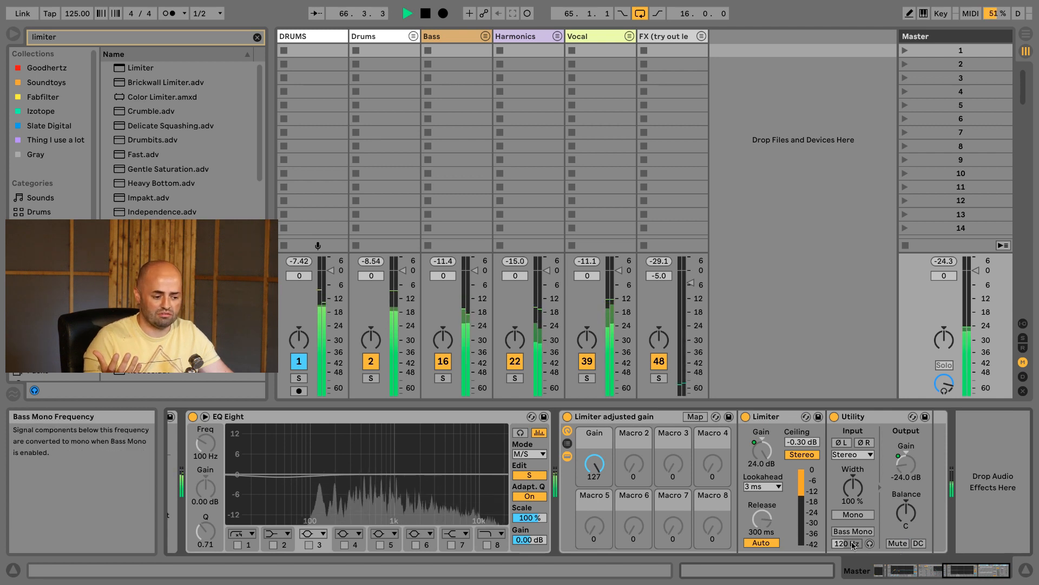
pyautogui.moveTo(596, 466)
pyautogui.mouseDown()
pyautogui.moveTo(596, 517)
pyautogui.moveTo(596, 463)
pyautogui.mouseUp()
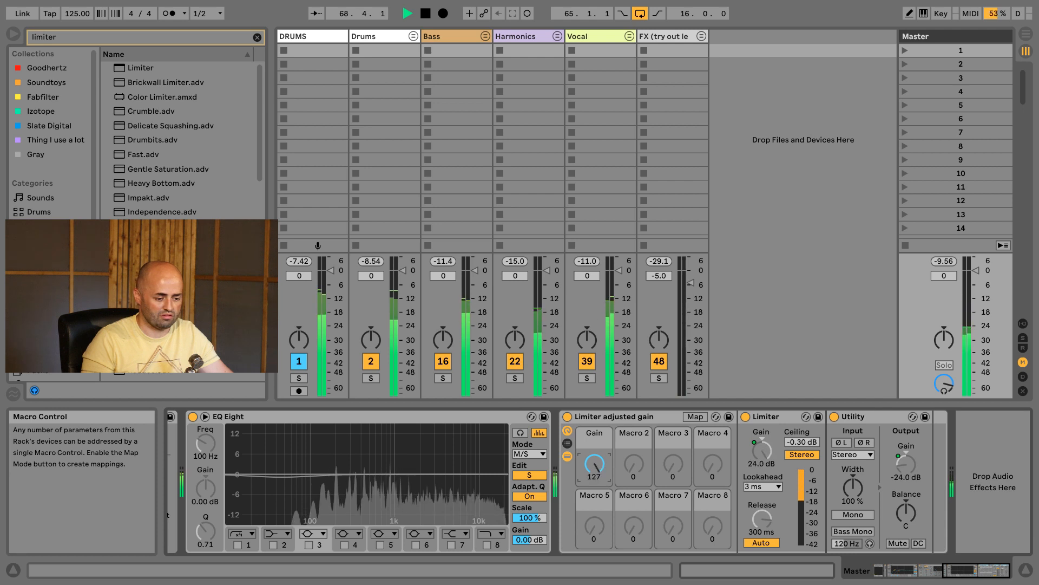
pyautogui.click(604, 417)
pyautogui.press('space')
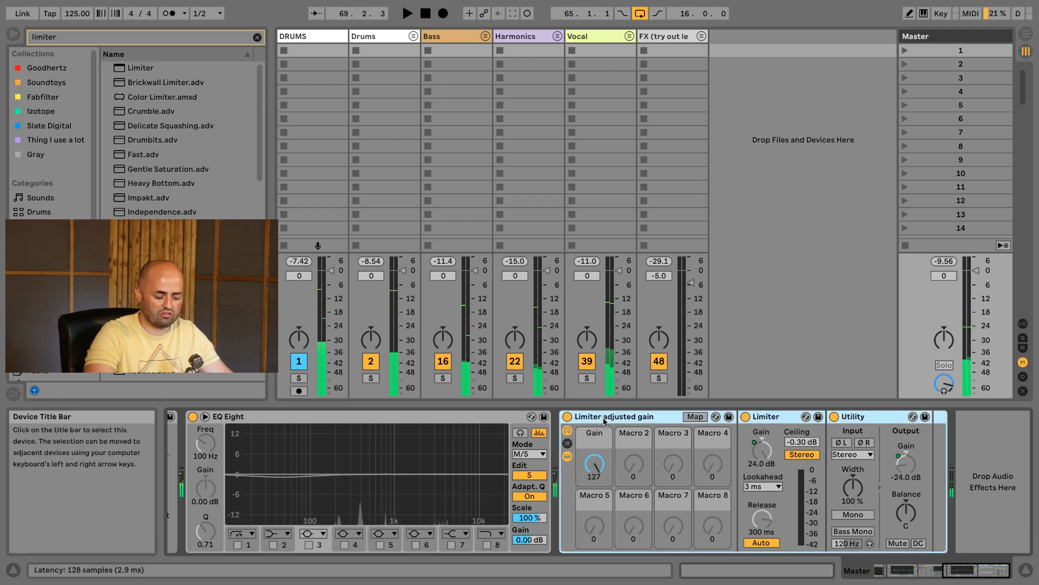
pyautogui.press('Delete')
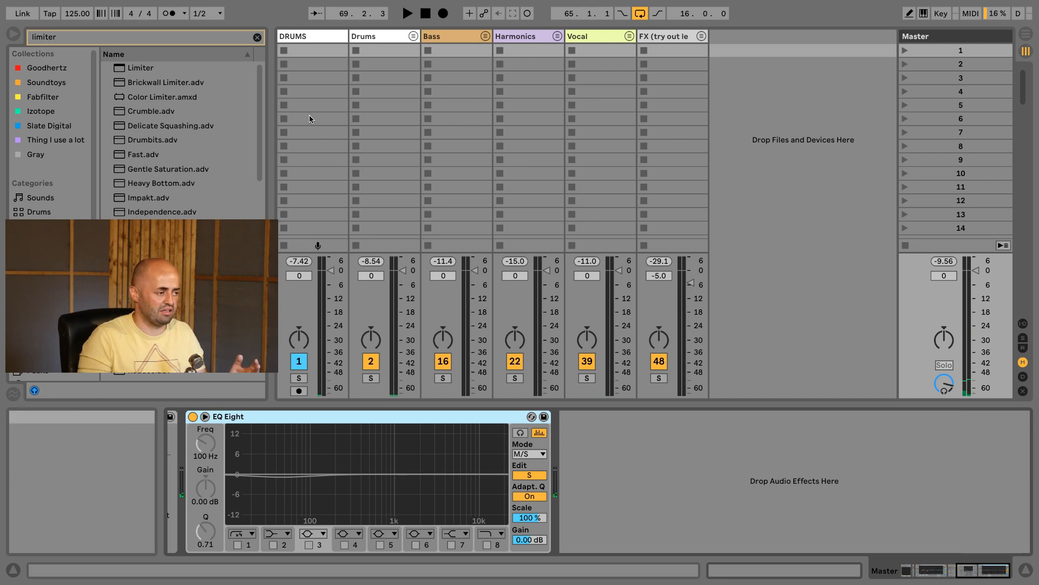
# Insert the plain Limiter after the last EQ Eight and raise its gain to 2.6 dB while auditioning the loop
pyautogui.moveTo(140, 68); pyautogui.dragTo(594, 443)
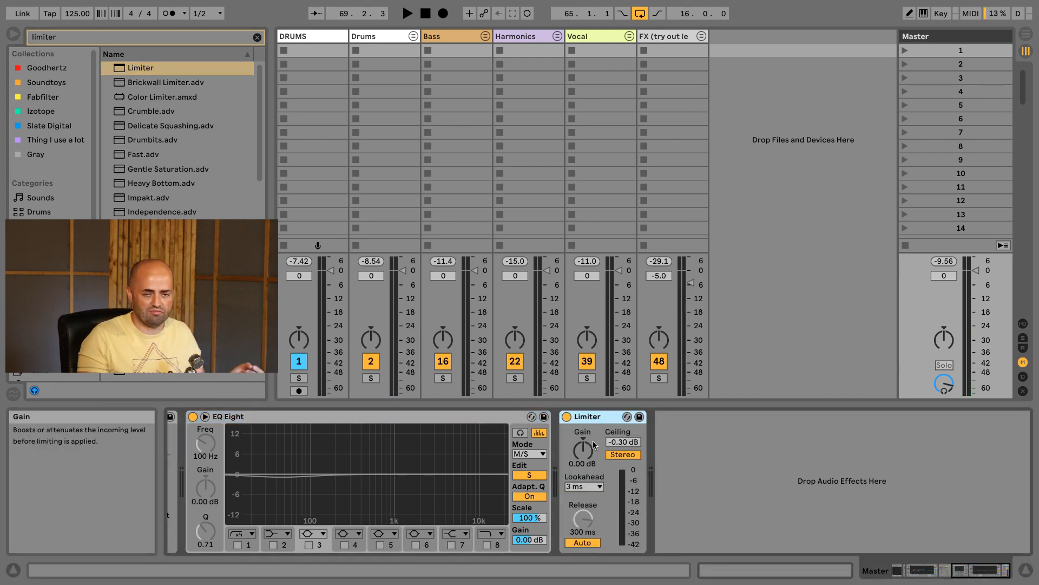
pyautogui.click(594, 445)
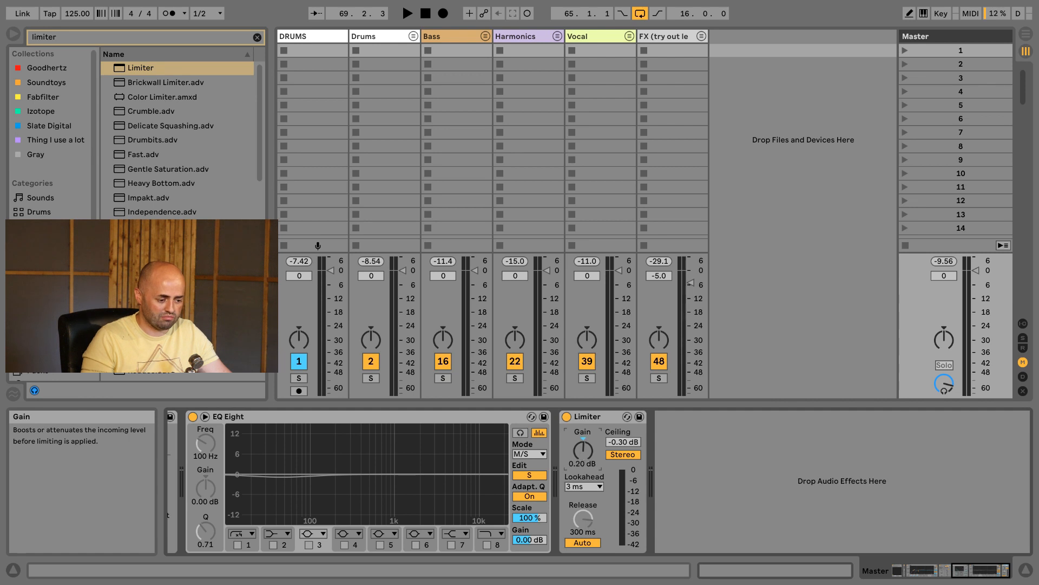
pyautogui.moveTo(580, 454); pyautogui.dragTo(581, 445)
pyautogui.press('space')
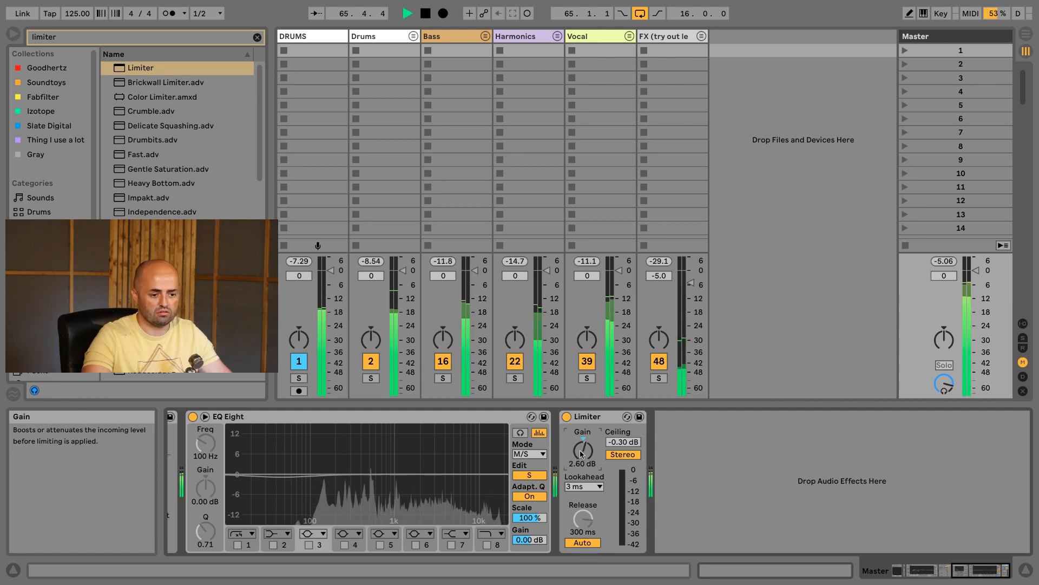
pyautogui.press('space')
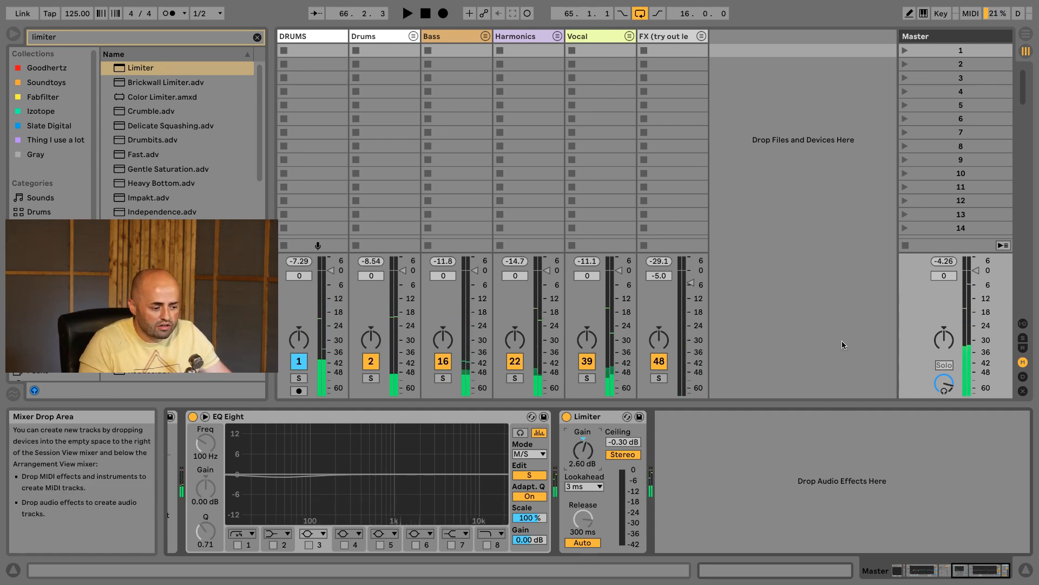
# Set the Limiter's ceiling to -1 dB and raise its gain to 5.7 dB while playing the loop from a reset Master peak level
pyautogui.click(944, 261)
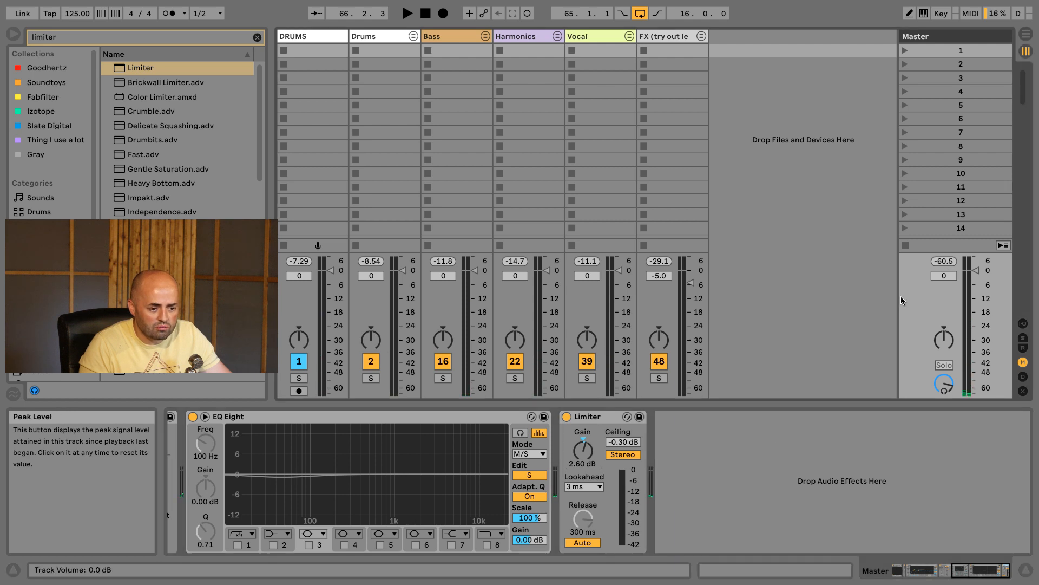
pyautogui.click(624, 442)
pyautogui.write('-1')
pyautogui.press('Return')
pyautogui.press('space')
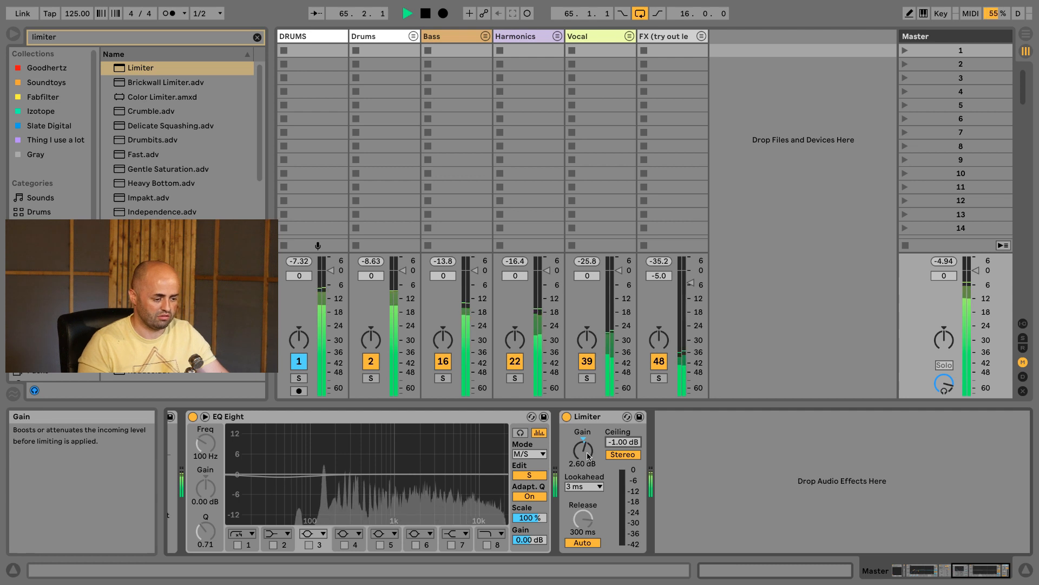
pyautogui.click(589, 455)
pyautogui.moveTo(588, 454)
pyautogui.mouseDown()
pyautogui.moveTo(587, 442)
pyautogui.moveTo(588, 452)
pyautogui.mouseUp()
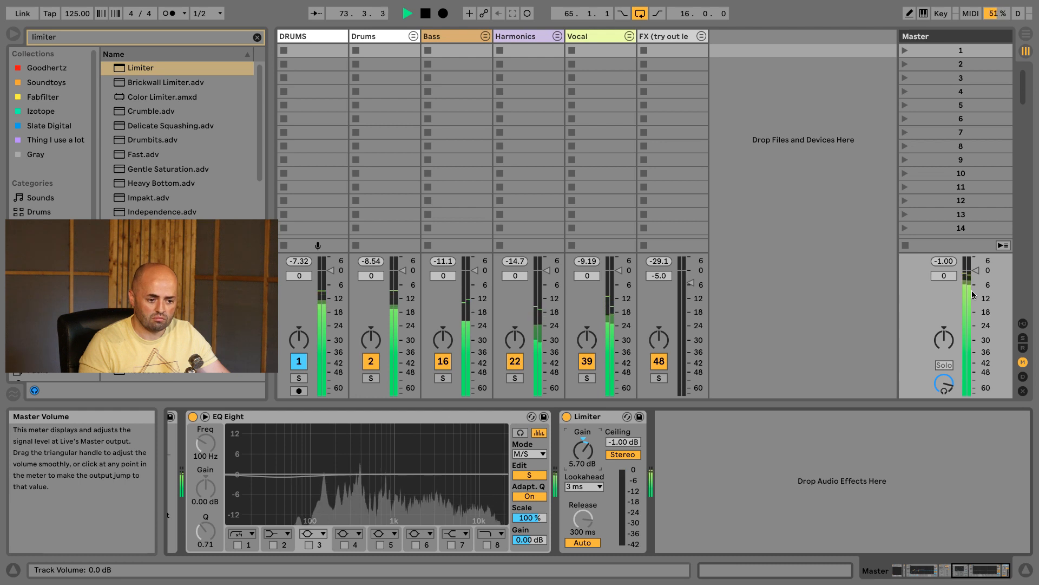
pyautogui.press('space')
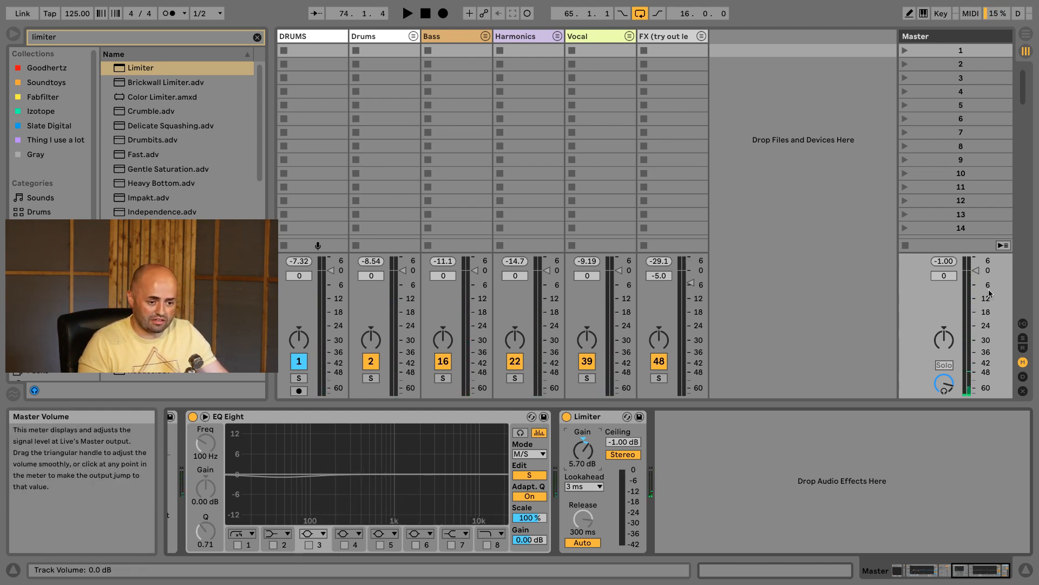
# Search the browser for "ozone 8" and insert Ozone 8 after the Limiter on the Master
pyautogui.click(165, 34)
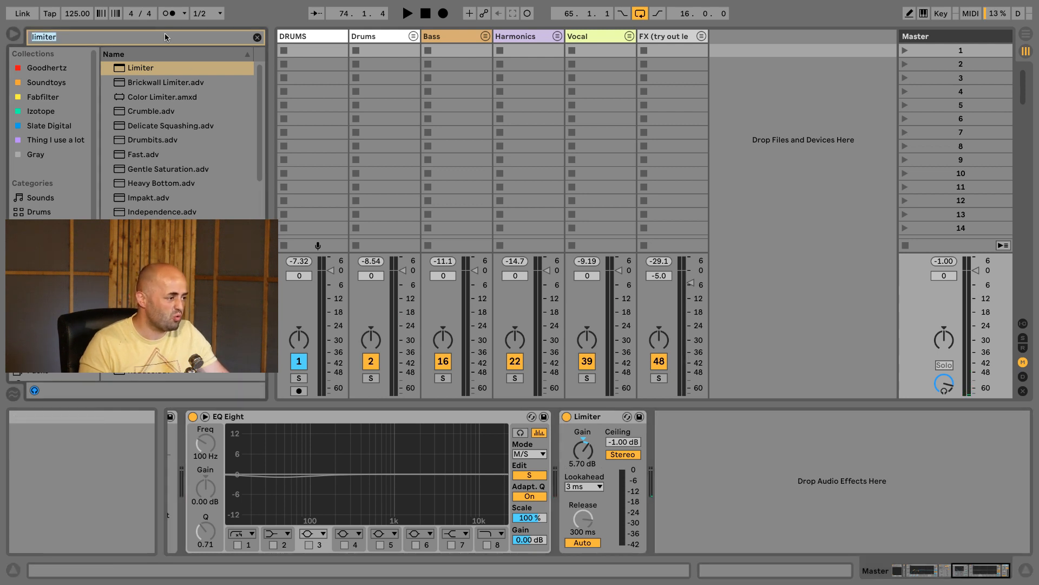
pyautogui.write('ozone 8')
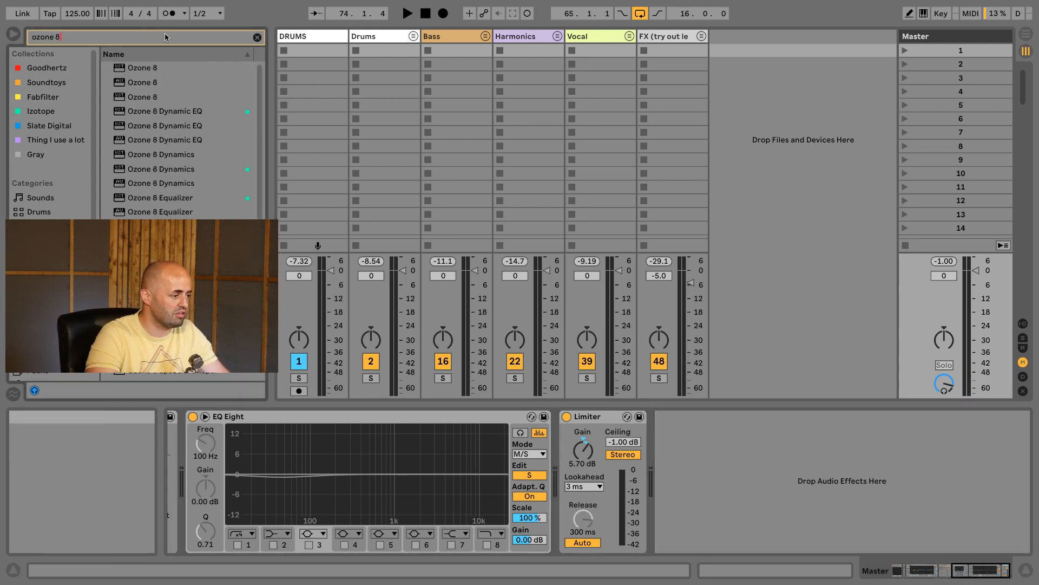
pyautogui.moveTo(142, 67); pyautogui.dragTo(715, 491)
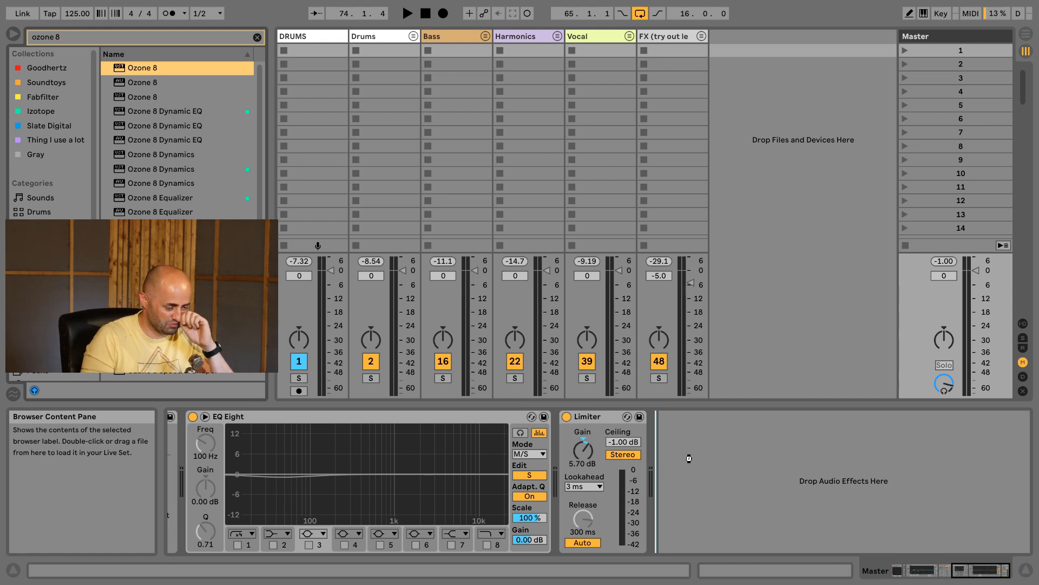
pyautogui.moveTo(659, 417); pyautogui.dragTo(658, 418)
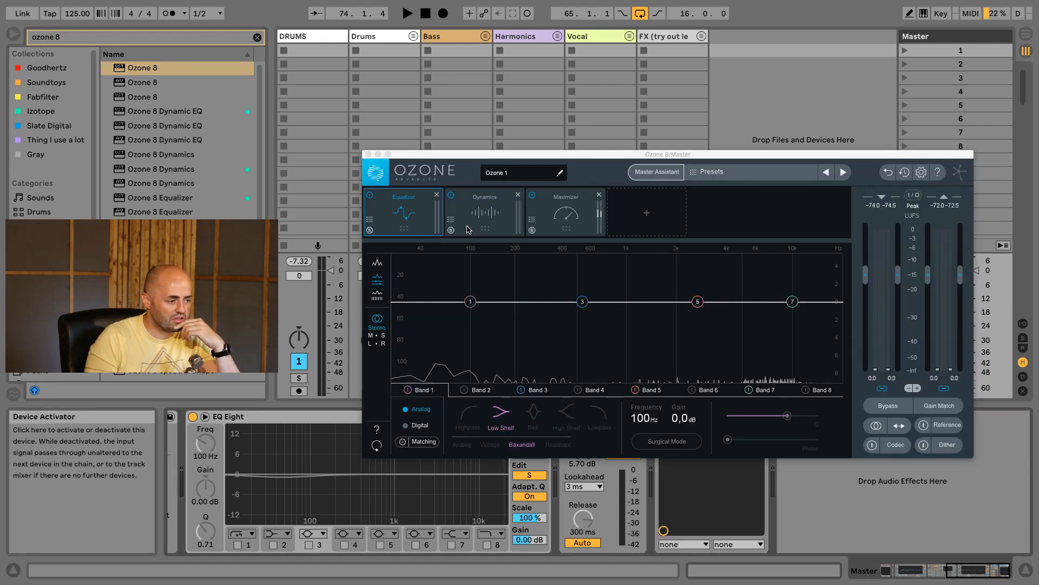
# Remove the Equalizer, Dynamics and Maximizer modules from Ozone 8 and move its window clear of the Master meter and device chain
pyautogui.click(437, 194)
pyautogui.click(437, 195)
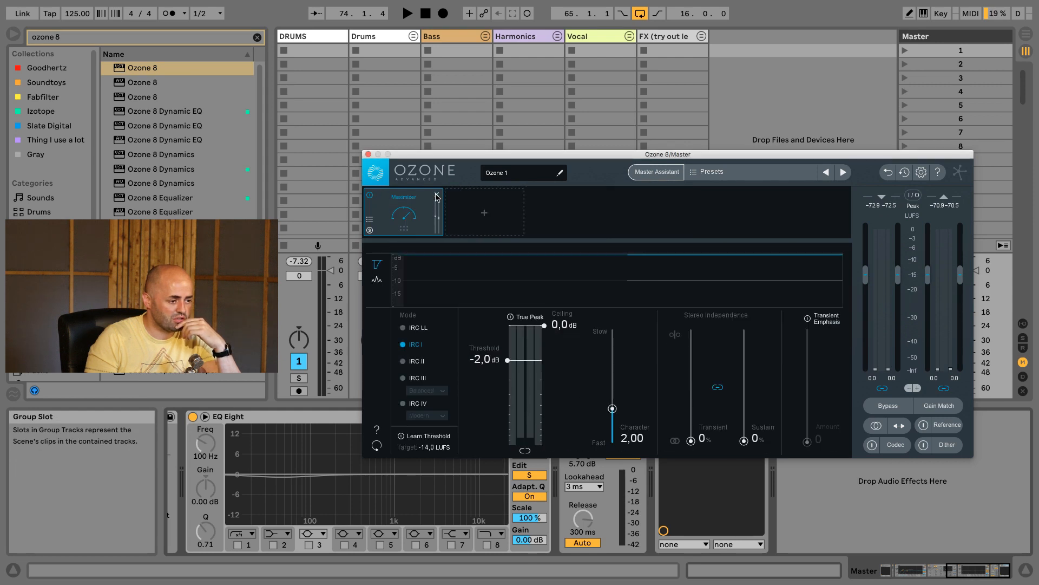
pyautogui.click(437, 195)
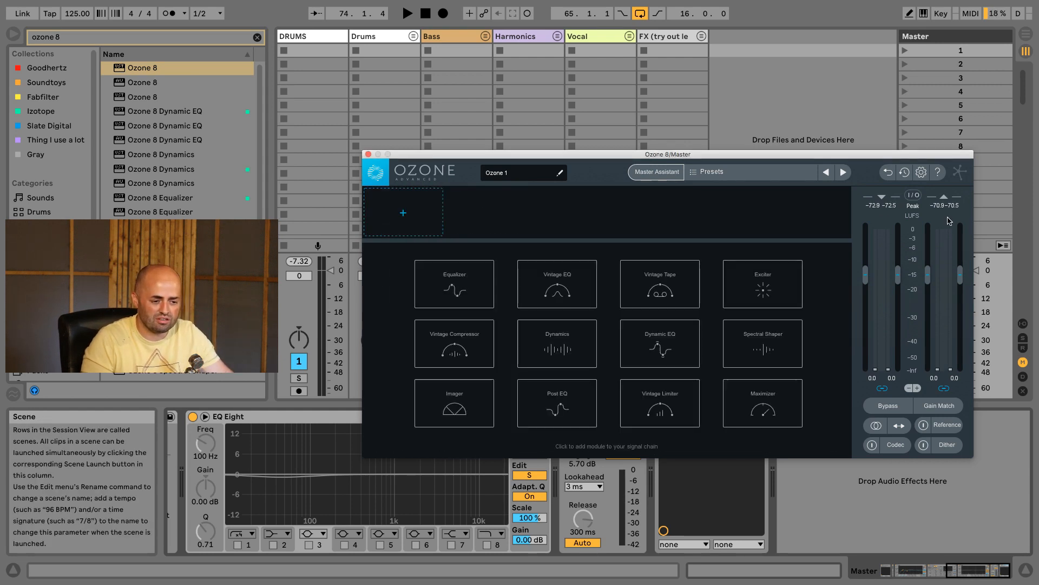
pyautogui.moveTo(924, 154); pyautogui.dragTo(827, 80)
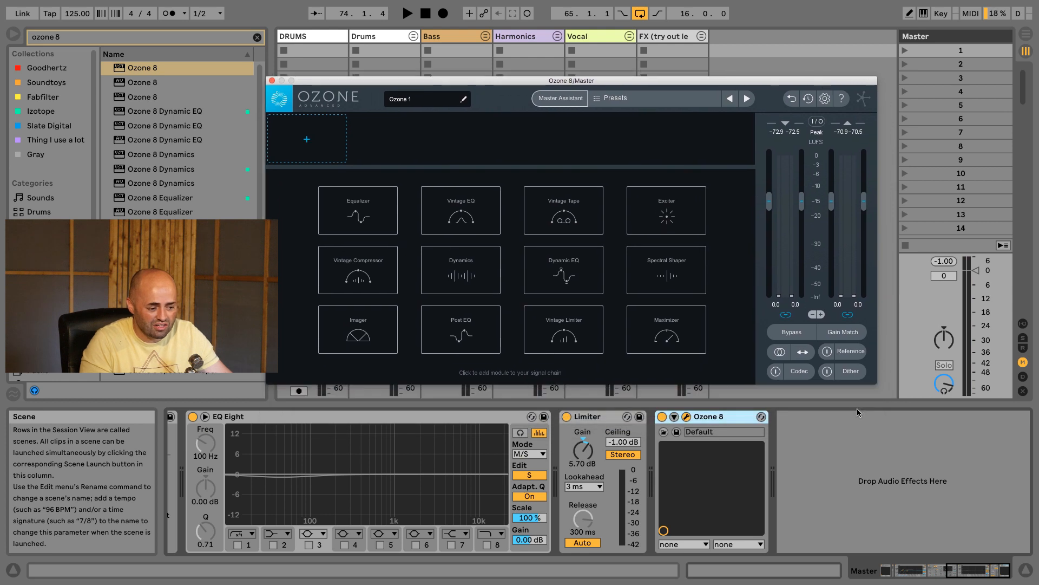
# Play the loop and check the Master level and the loudness on Ozone 8's LUFS meters
pyautogui.press('space')
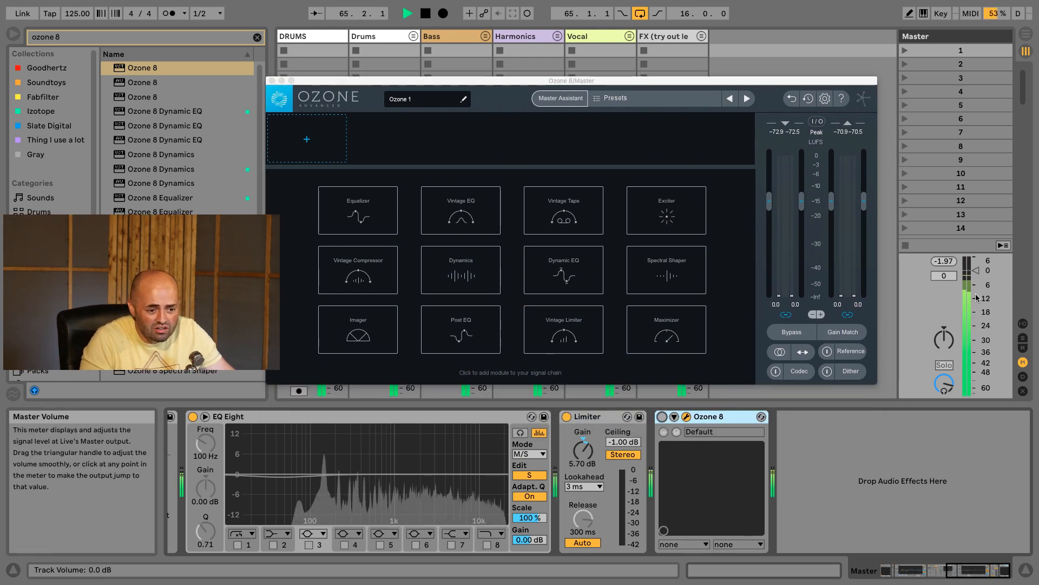
pyautogui.press('space')
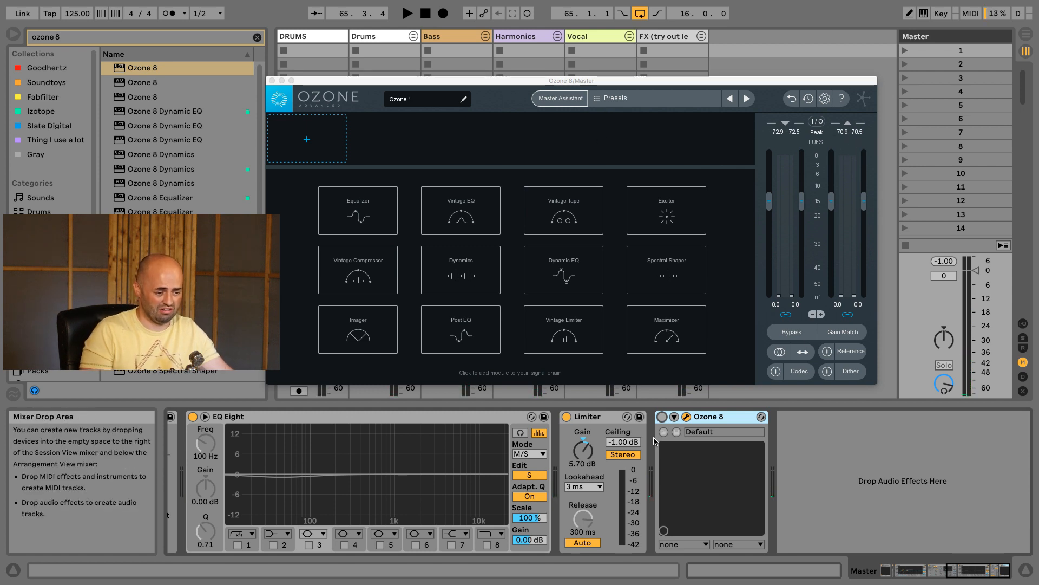
pyautogui.press('space')
pyautogui.click(853, 160)
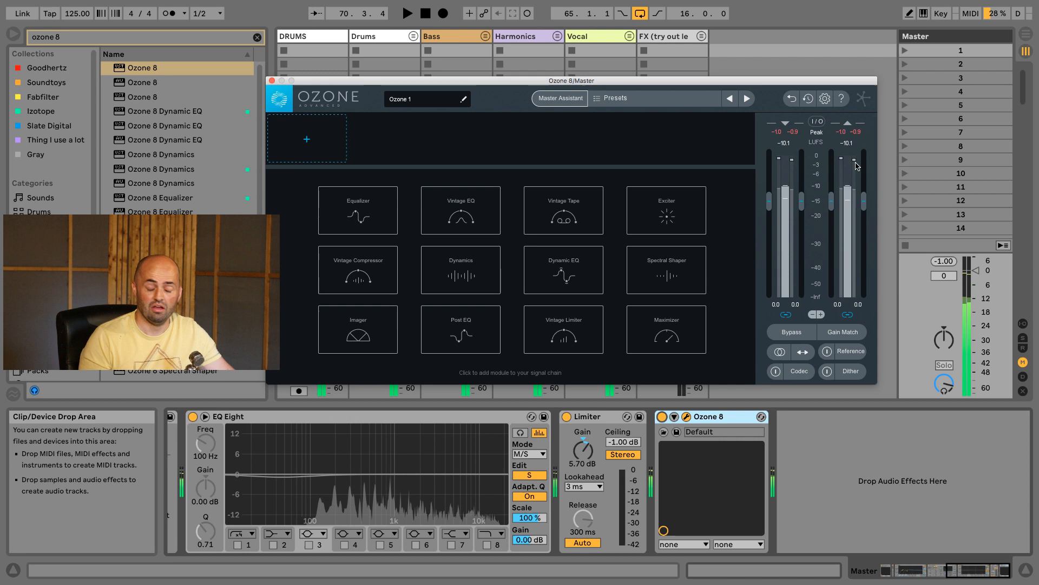
# Raise the Limiter's gain to 7.7 dB while playing the loop and watching the gain reduction and loudness meters
pyautogui.press('space')
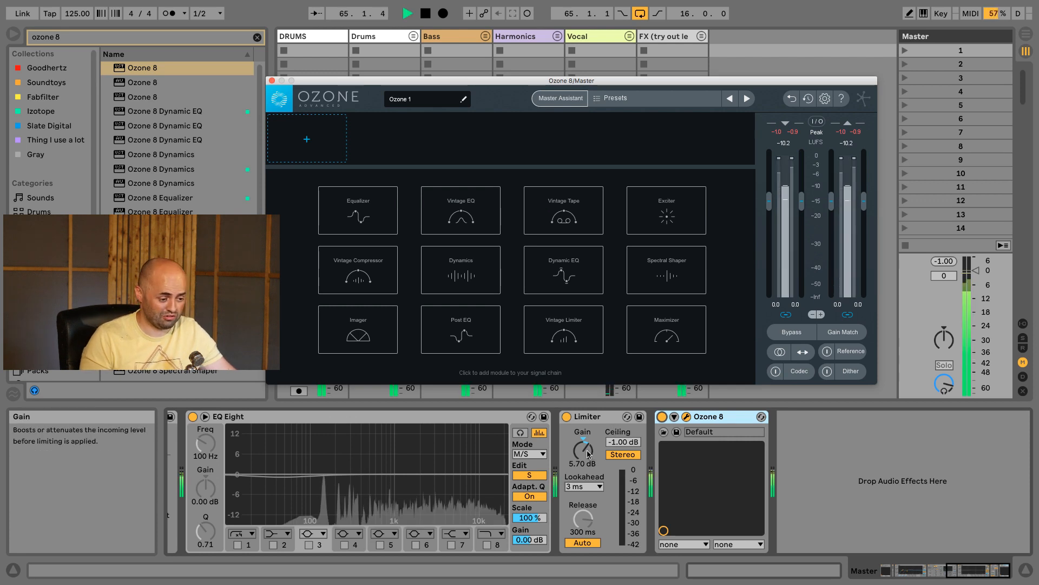
pyautogui.click(589, 454)
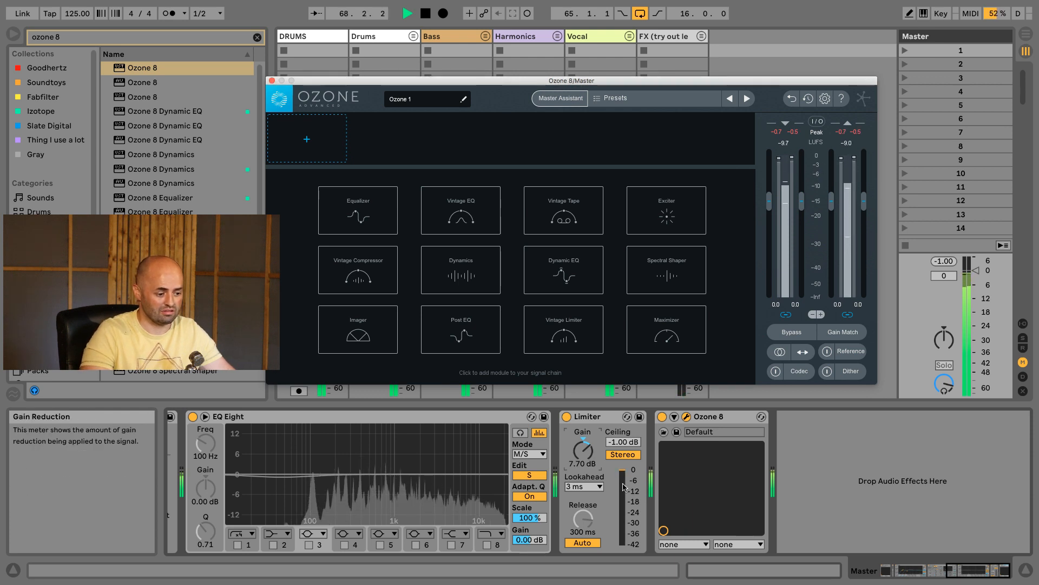
pyautogui.click(585, 449)
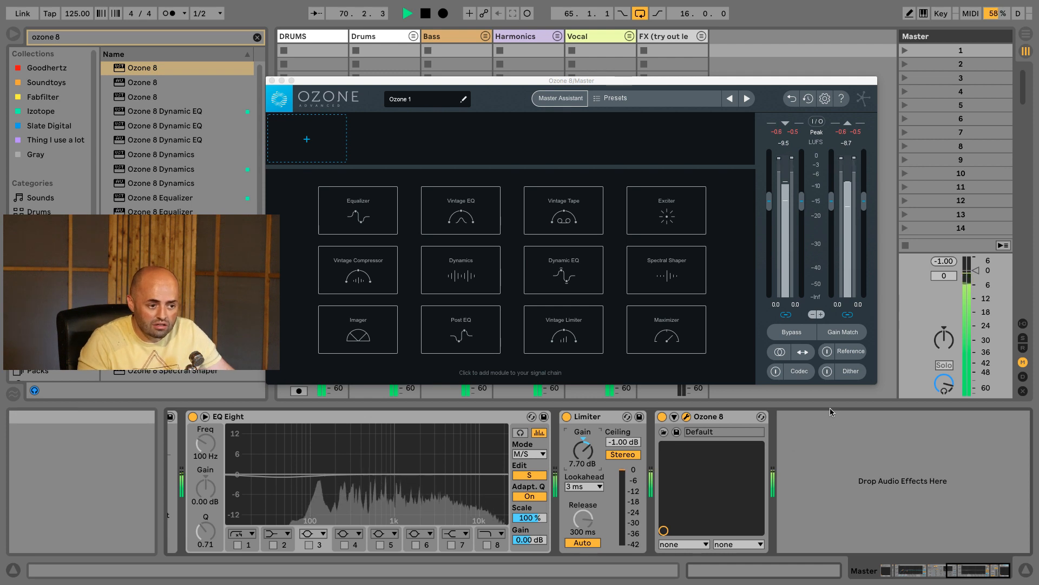
# Deactivate Ozone 8, stop the loop and set the Limiter's gain to 7 dB
pyautogui.click(663, 417)
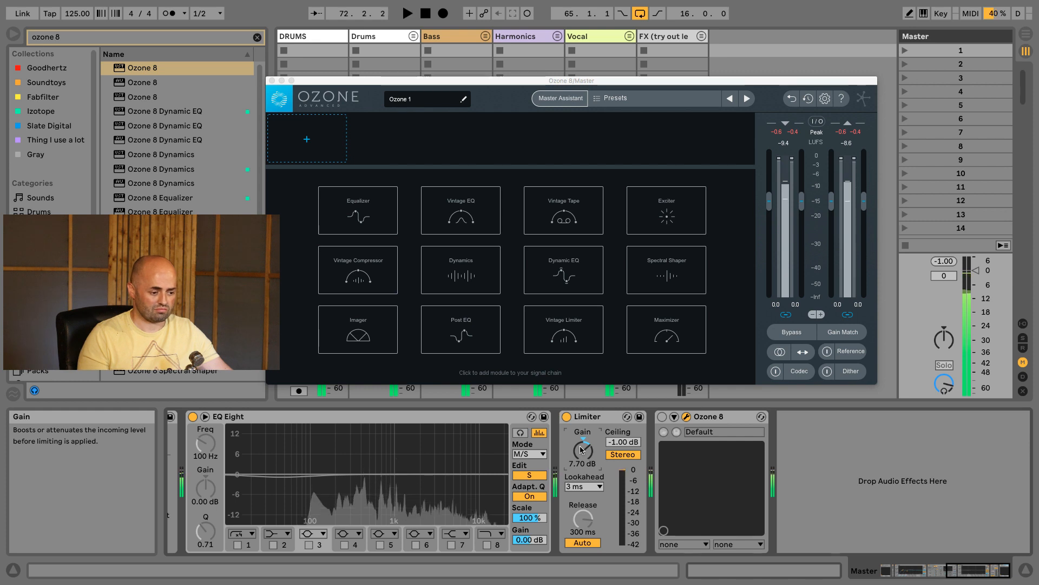
pyautogui.press('space')
pyautogui.write('7')
pyautogui.press('Return')
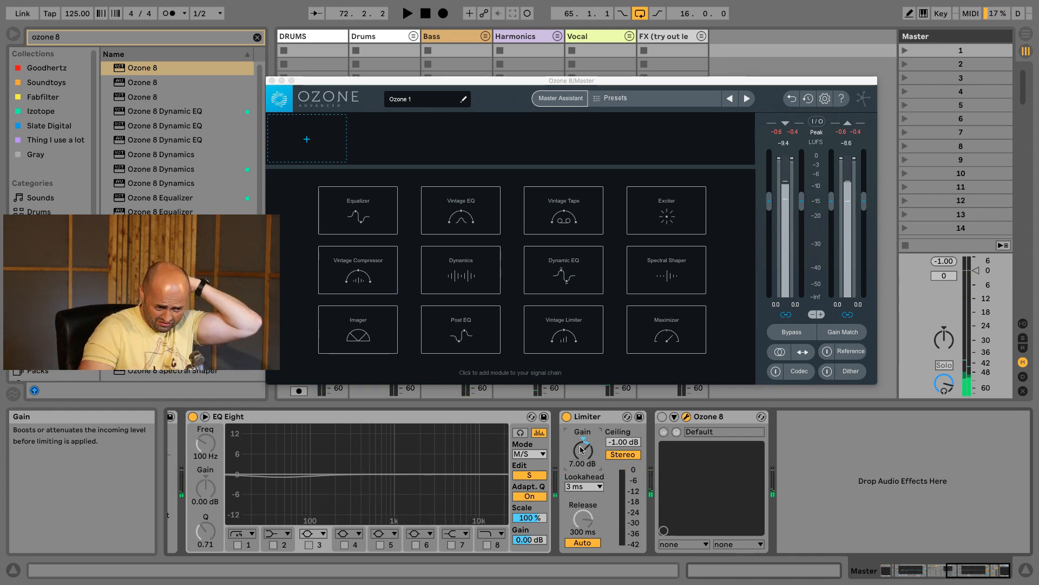
# Delete Ozone 8 from the Master chain and play the loop with the Limiter's gain at 6.5 dB
pyautogui.click(711, 417)
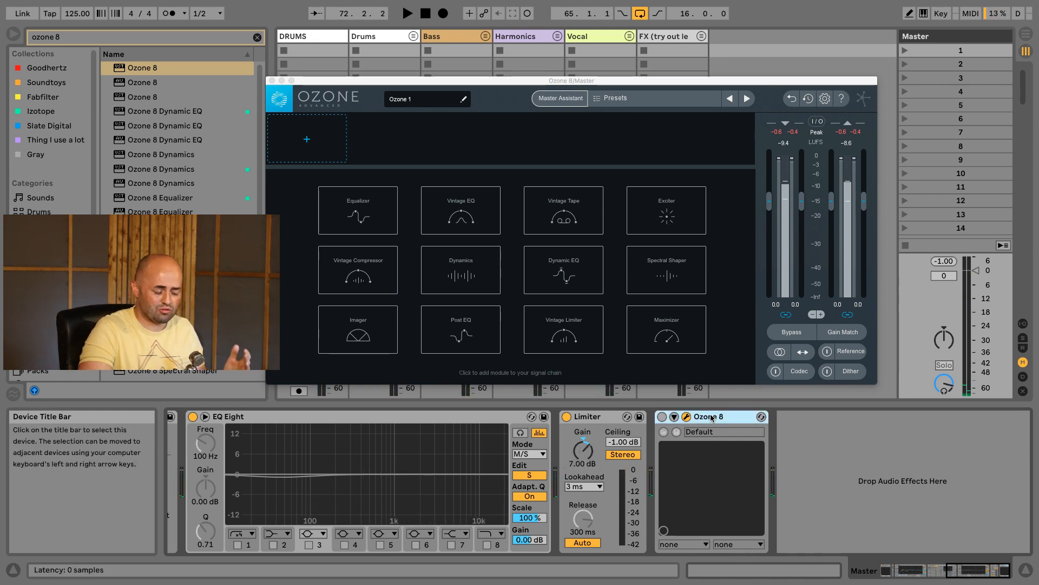
pyautogui.press('Delete')
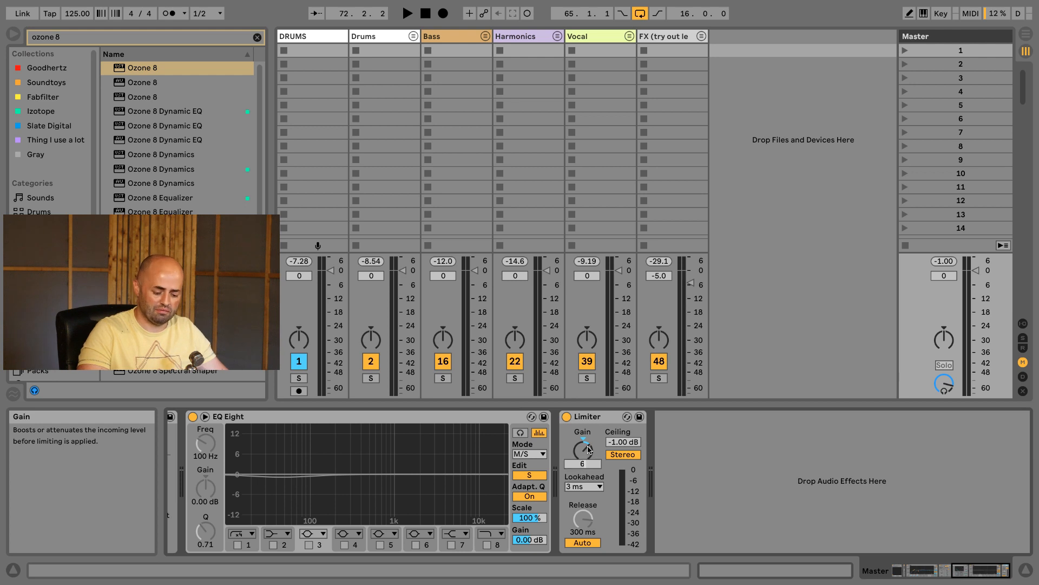
pyautogui.press('space')
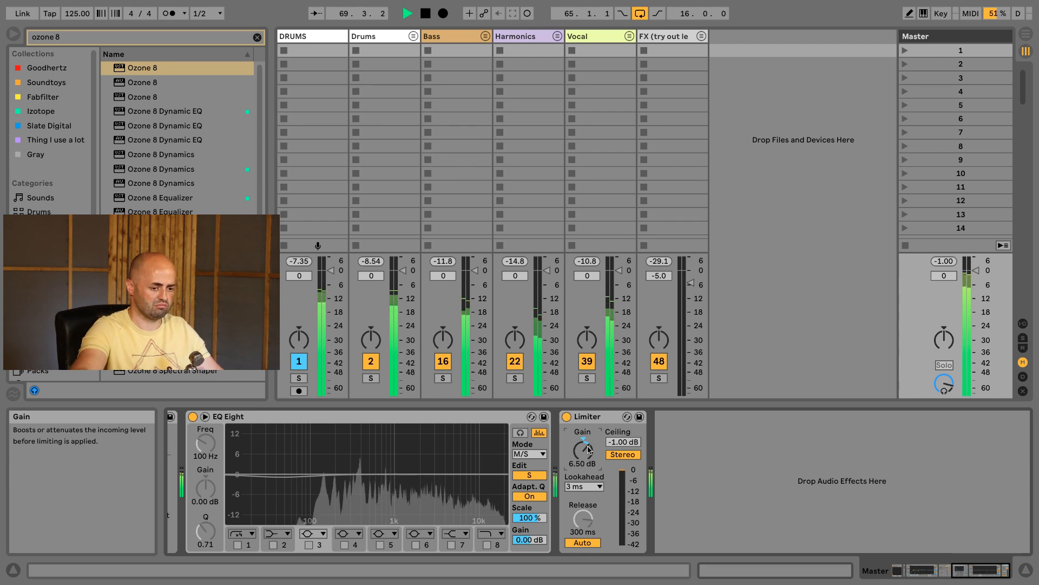
pyautogui.moveTo(994, 581); pyautogui.dragTo(934, 581)
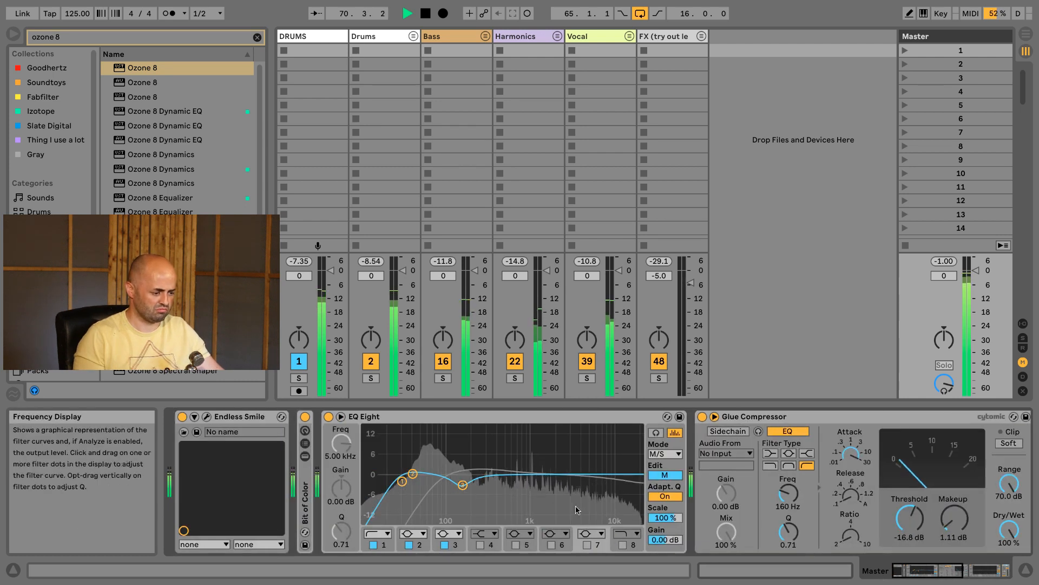
# Unfold the Bit of Color rack, set its Color Limiter's Saturation to 0.16 during playback and stop the loop
pyautogui.doubleClick(307, 489)
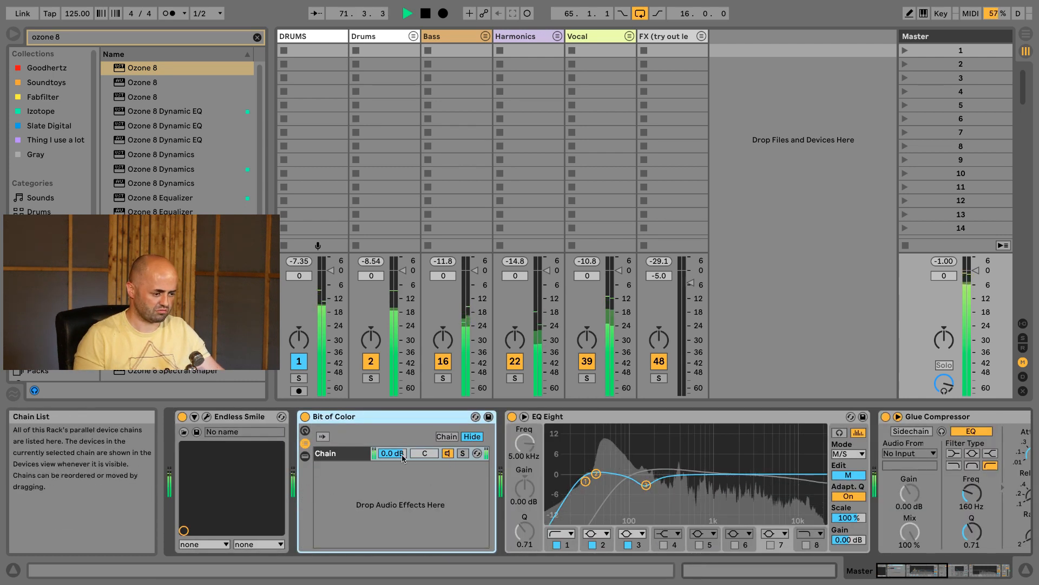
pyautogui.click(349, 453)
pyautogui.moveTo(620, 530); pyautogui.dragTo(620, 537)
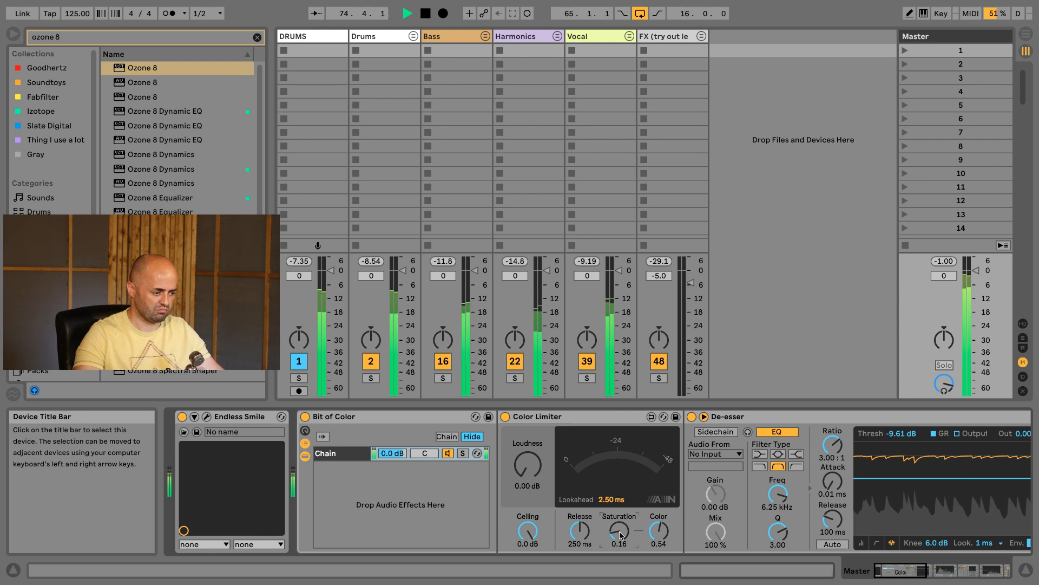
pyautogui.press('space')
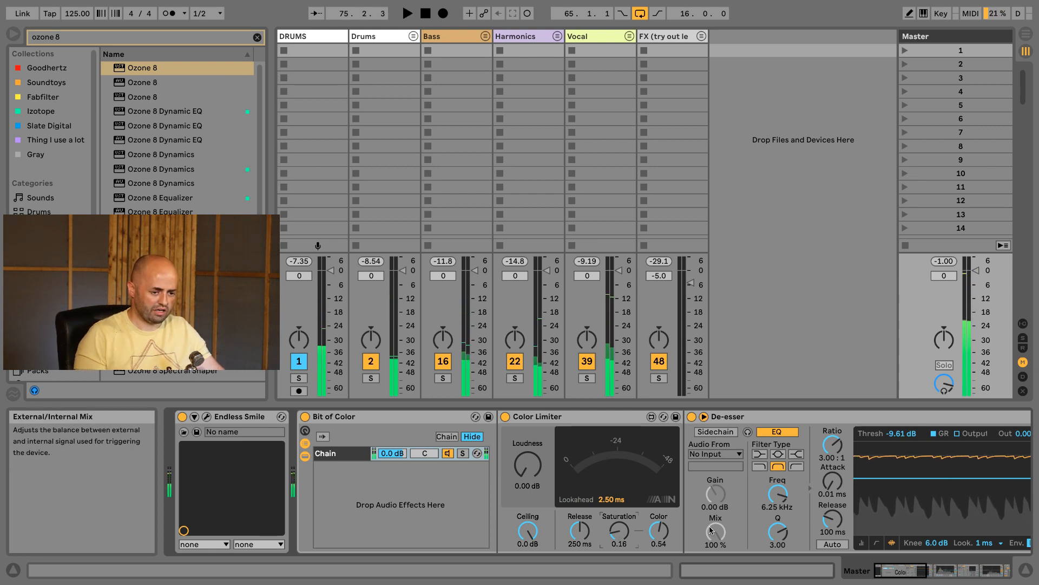
# Review the key mappings assigned to the Master chain's device activators and leave key mapping mode
pyautogui.moveTo(957, 567); pyautogui.dragTo(1007, 574)
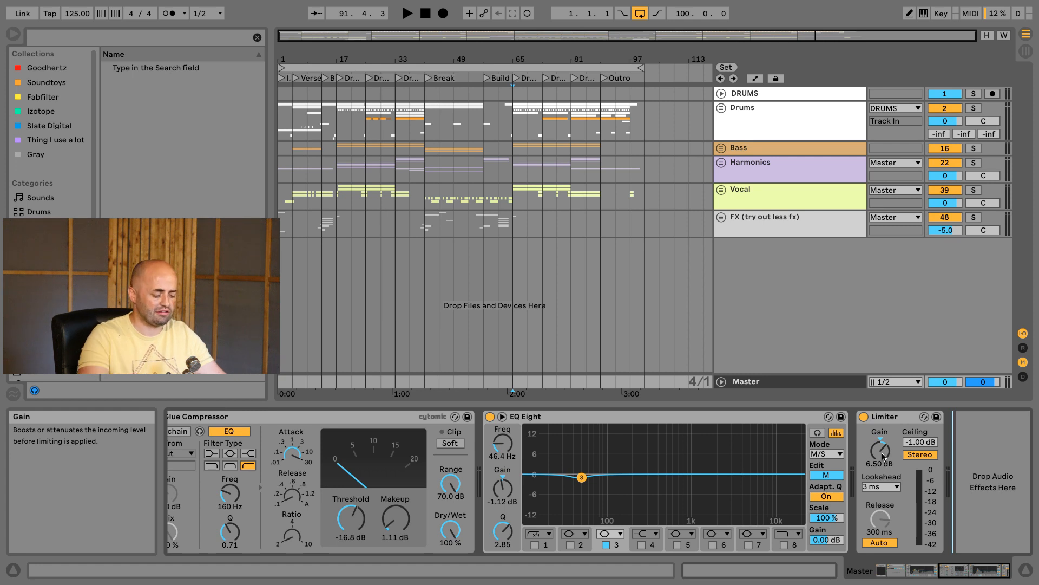
pyautogui.hotkey('ctrl', 'k')
pyautogui.moveTo(987, 575); pyautogui.dragTo(925, 579)
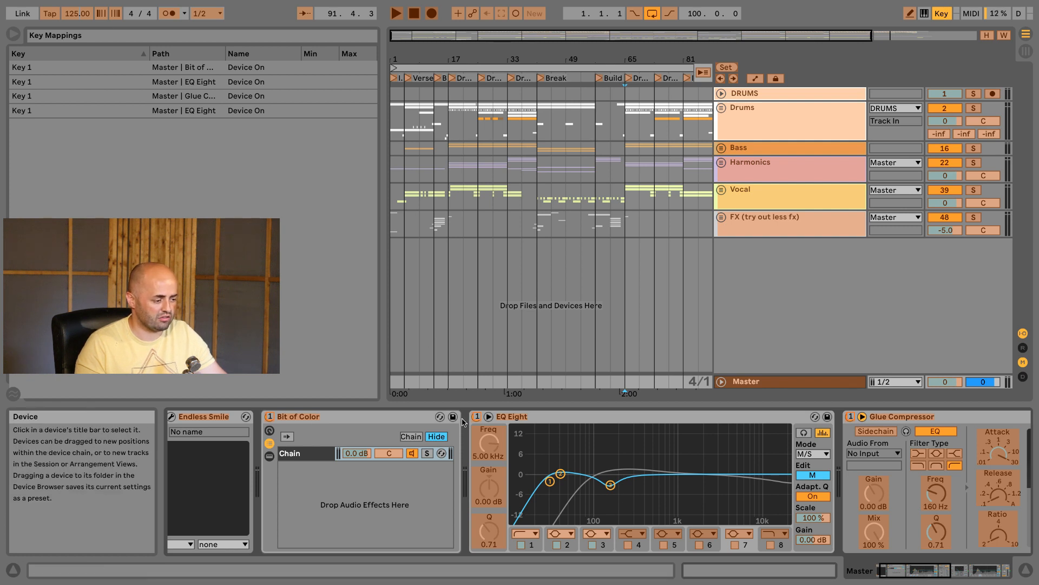
pyautogui.click(996, 578)
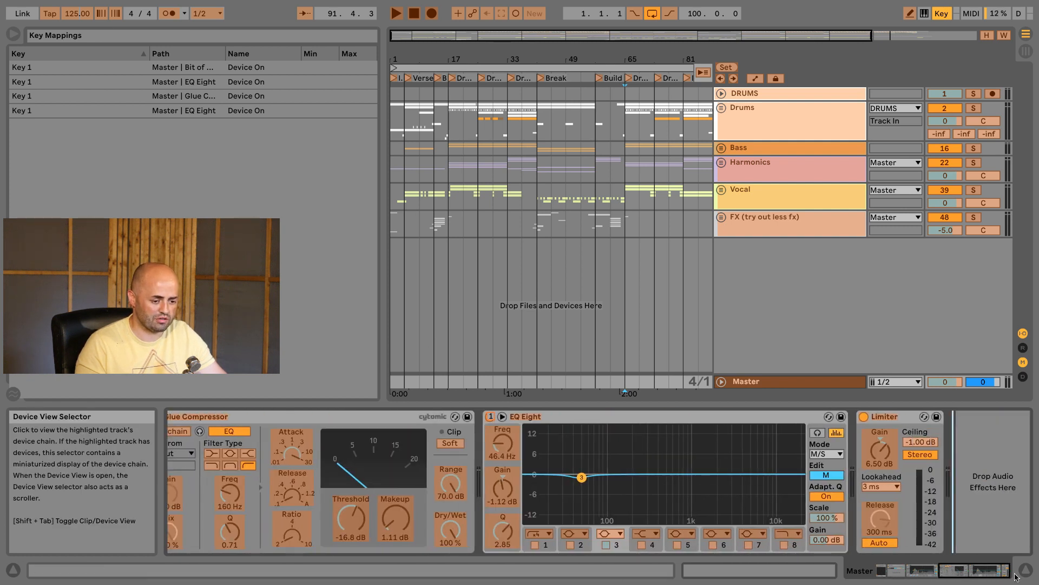
pyautogui.press('super+k')
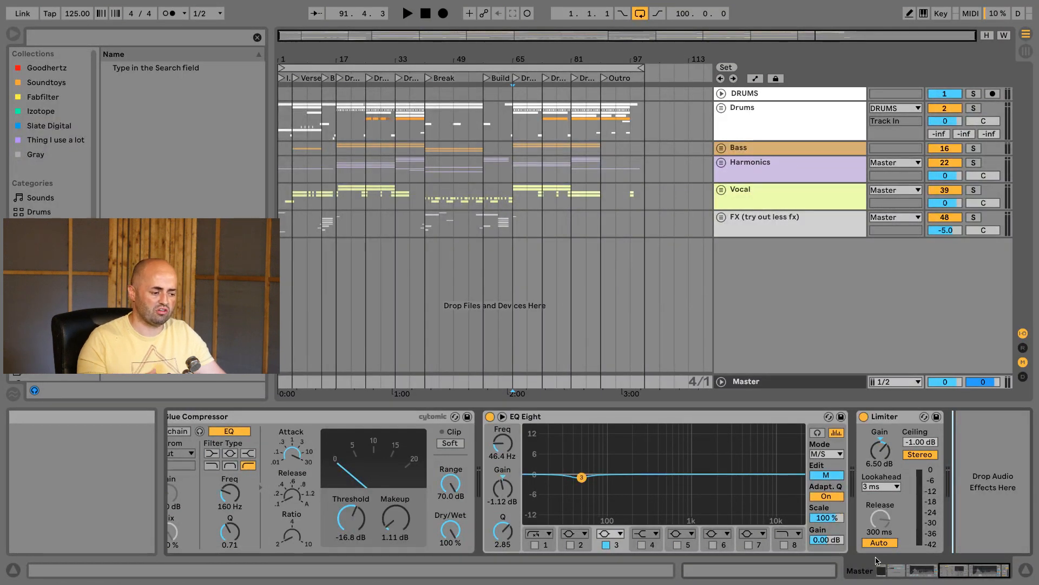
# Return the playhead to the start of the song and bypass the key-mapped Master devices
pyautogui.press('0')
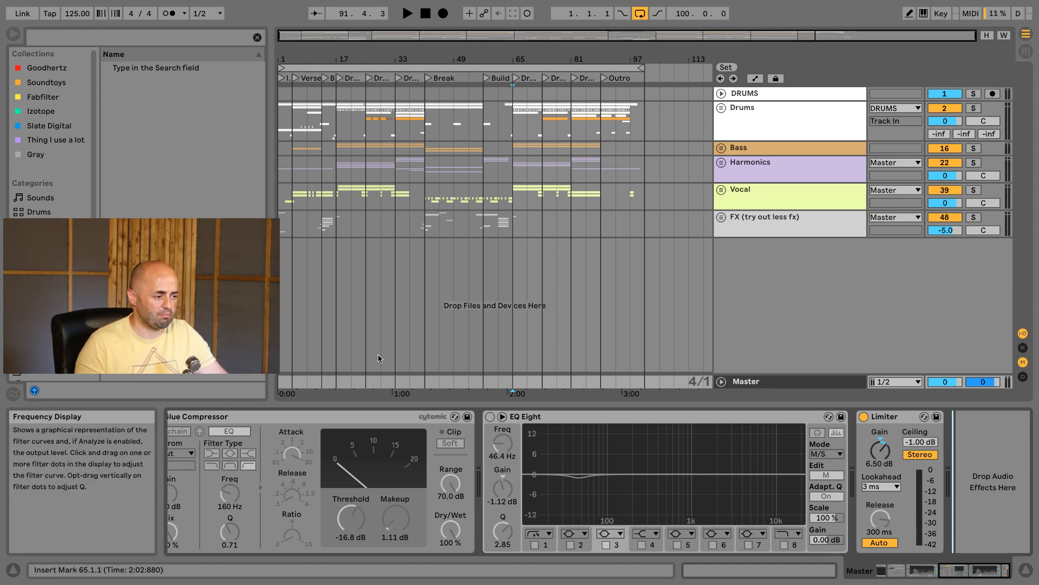
pyautogui.click(426, 14)
pyautogui.press('0')
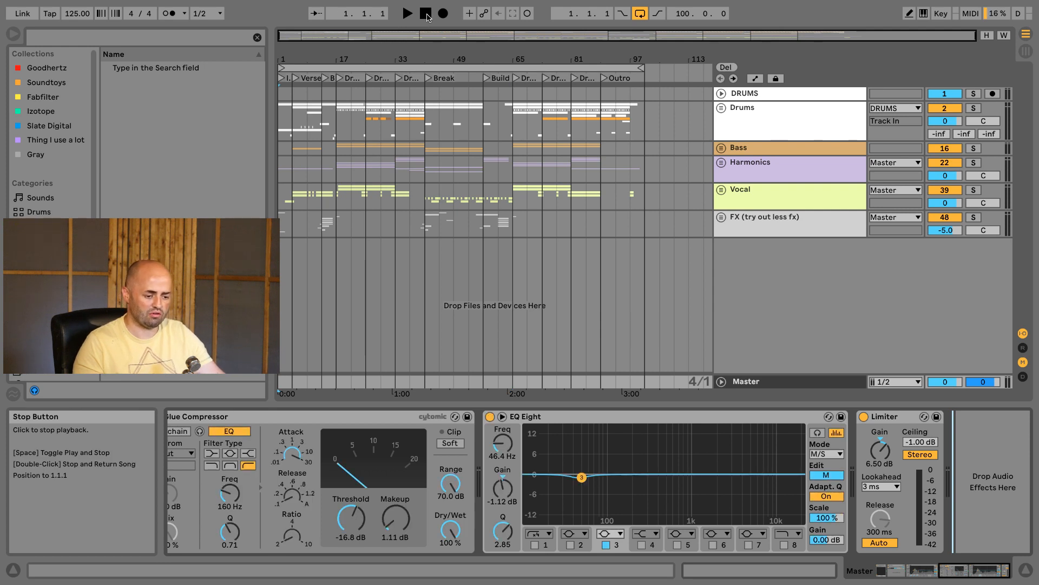
pyautogui.press('0')
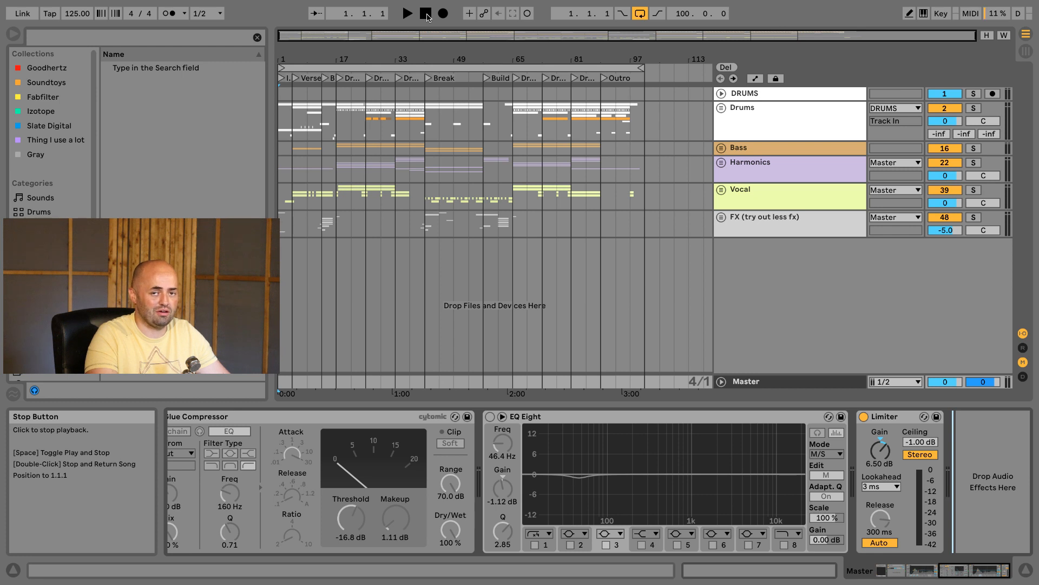
# Play the song from the start, toggling the mapped Master devices together for an A/B comparison, and stop playback with them active
pyautogui.press('space')
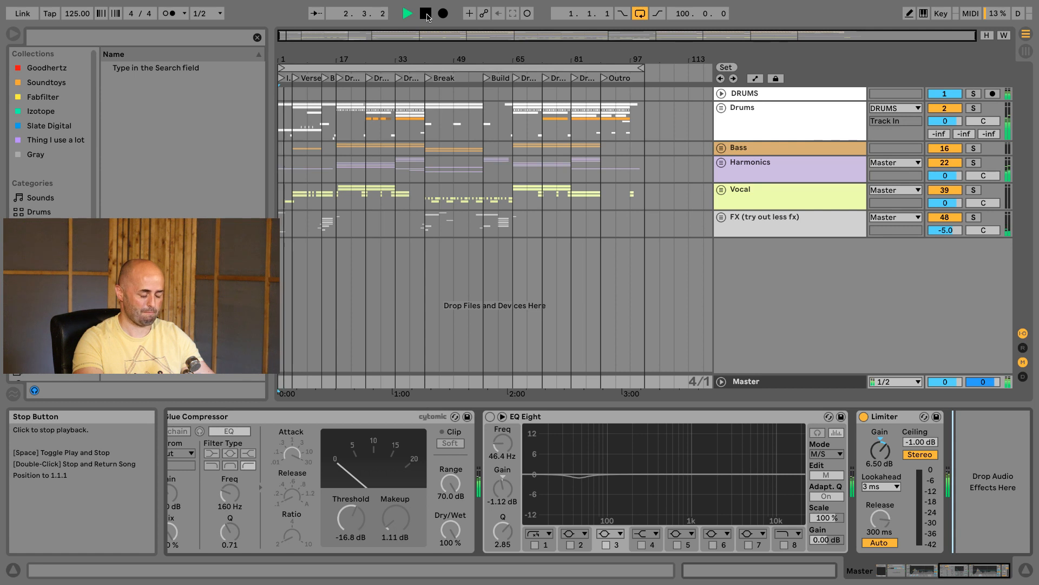
pyautogui.press('0')
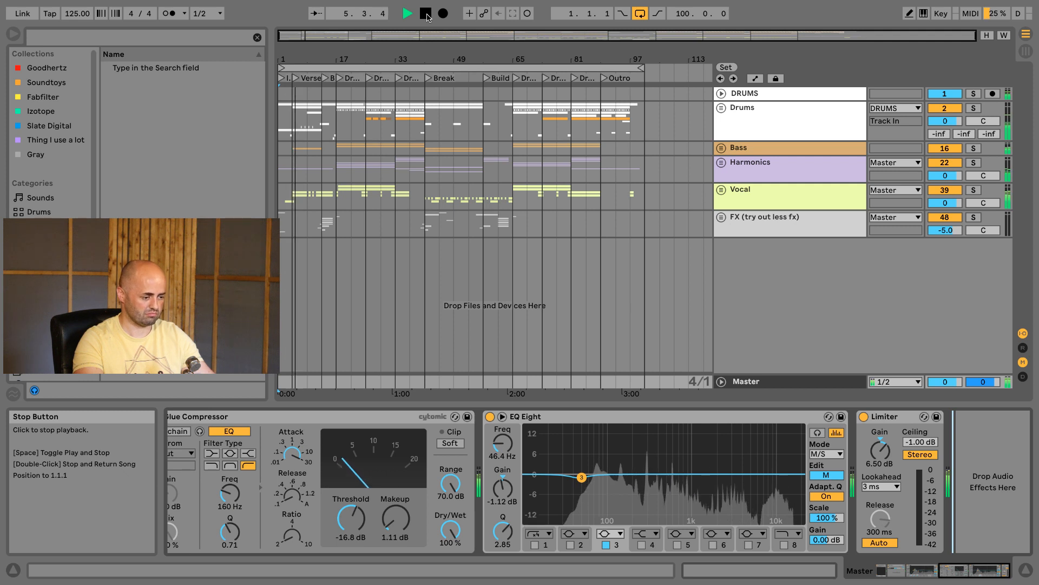
pyautogui.press('0')
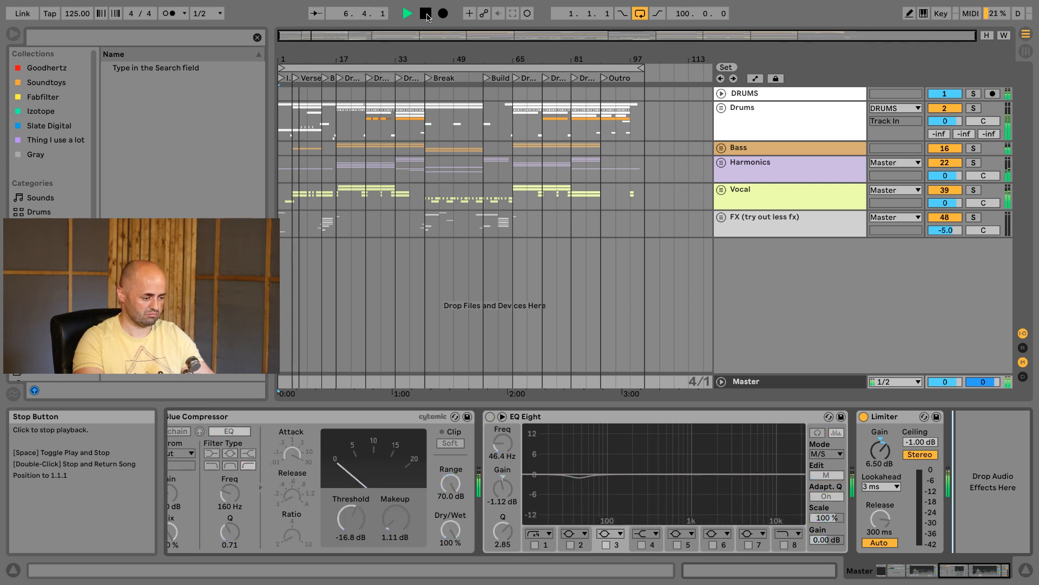
pyautogui.press('0')
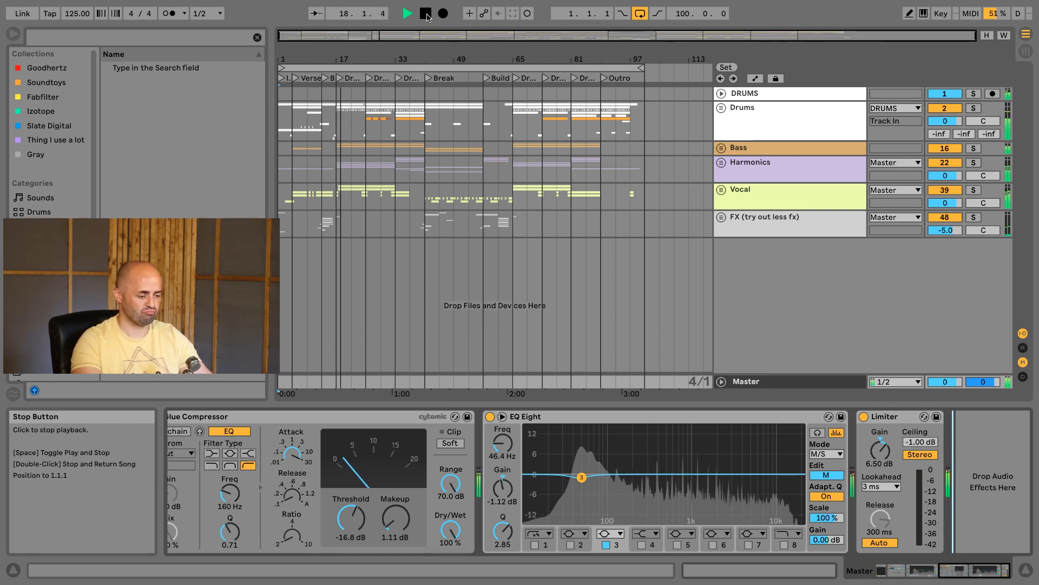
pyautogui.press('0')
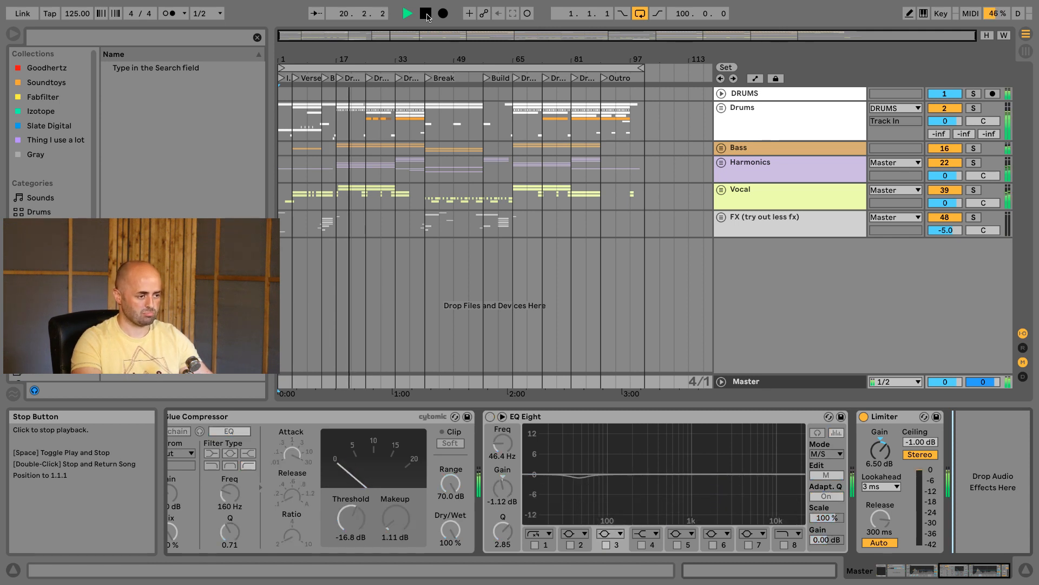
pyautogui.press('0')
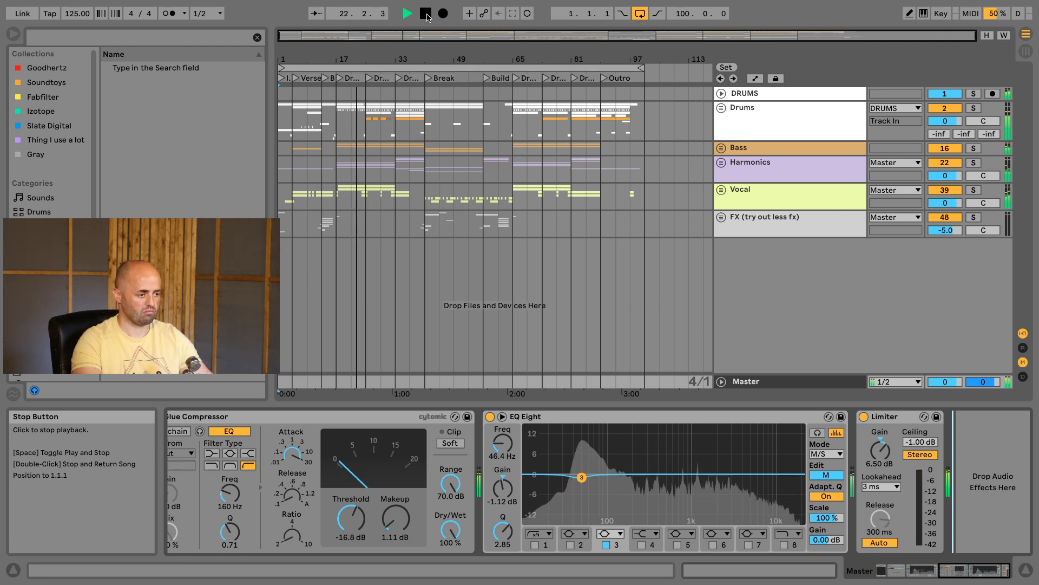
pyautogui.press('0')
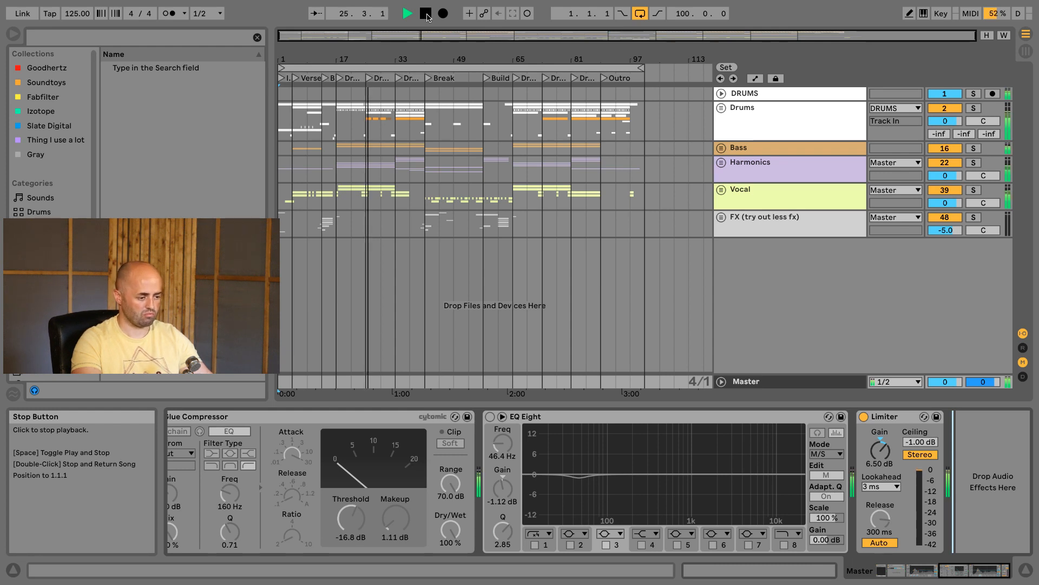
pyautogui.press('0')
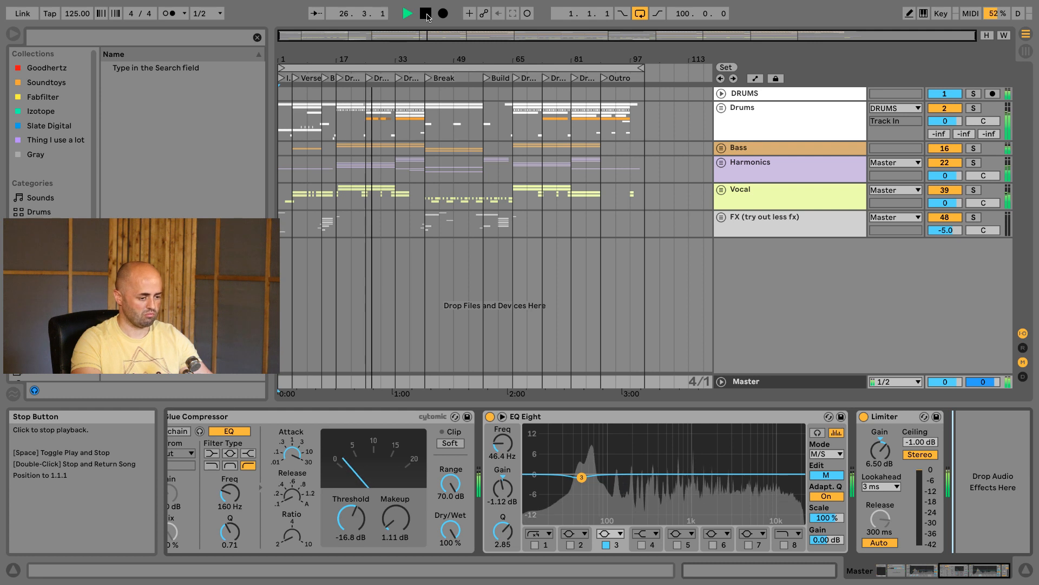
pyautogui.click(427, 16)
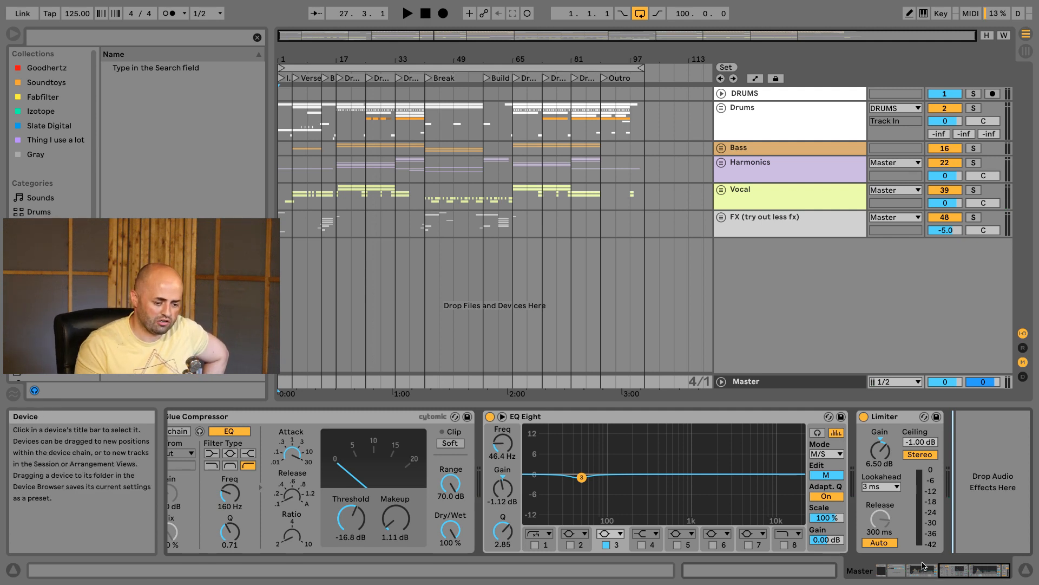
# Review the Master chain from the devices inside the Bit of Color rack through to the Limiter
pyautogui.click(943, 578)
pyautogui.moveTo(944, 578); pyautogui.dragTo(893, 577)
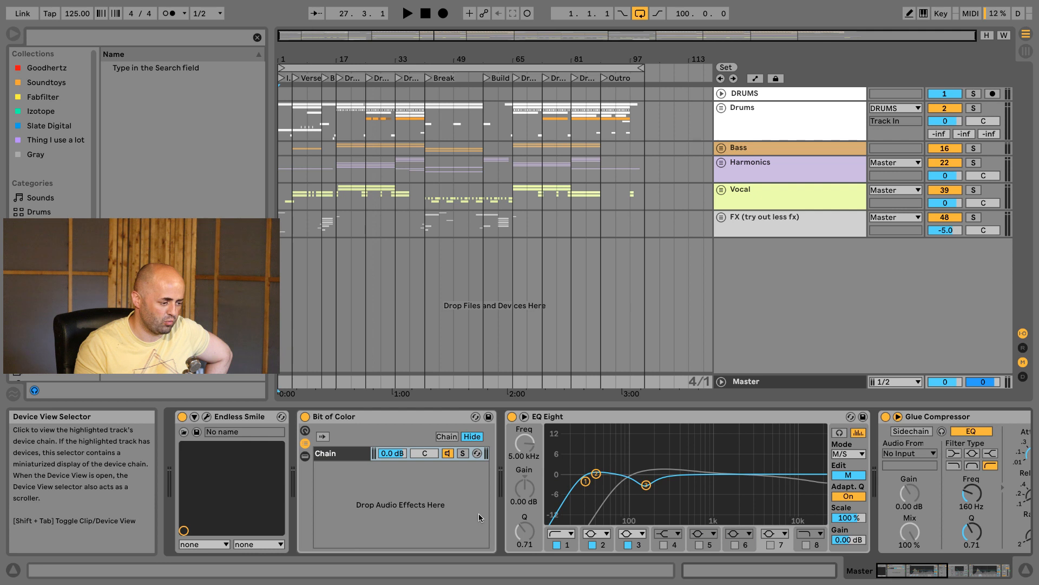
pyautogui.click(304, 456)
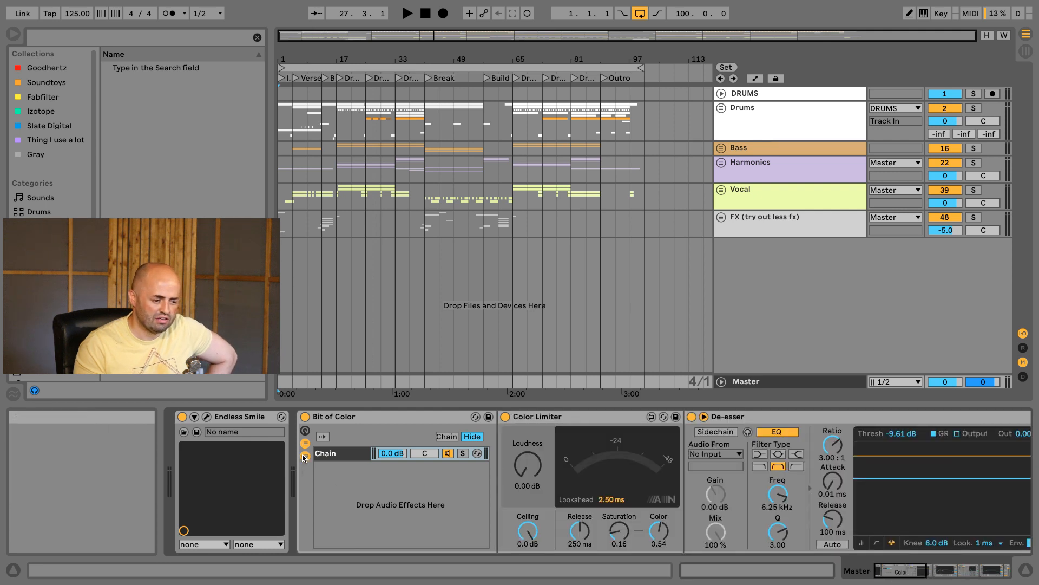
pyautogui.click(304, 456)
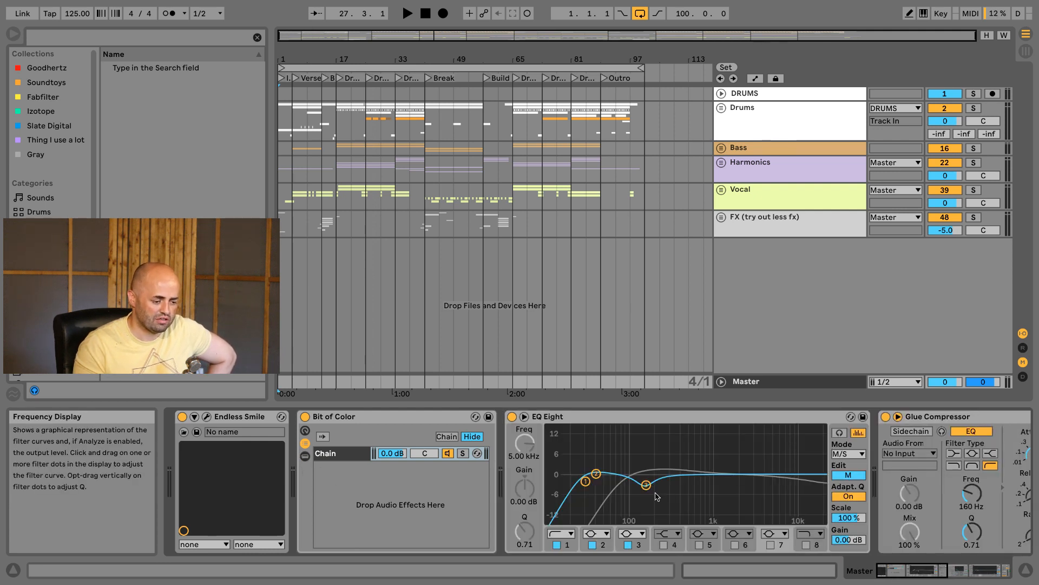
pyautogui.moveTo(920, 574); pyautogui.dragTo(984, 582)
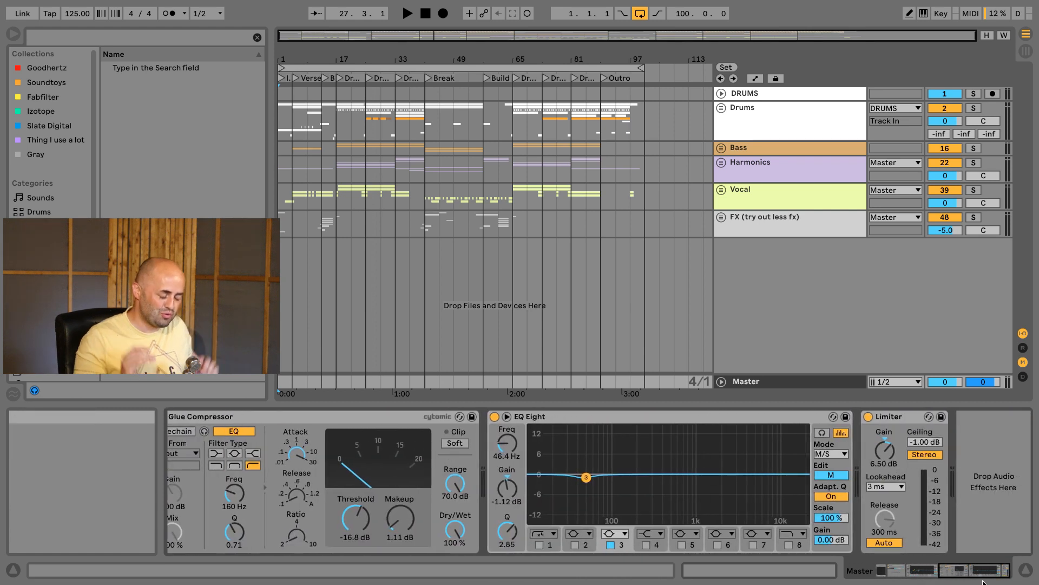